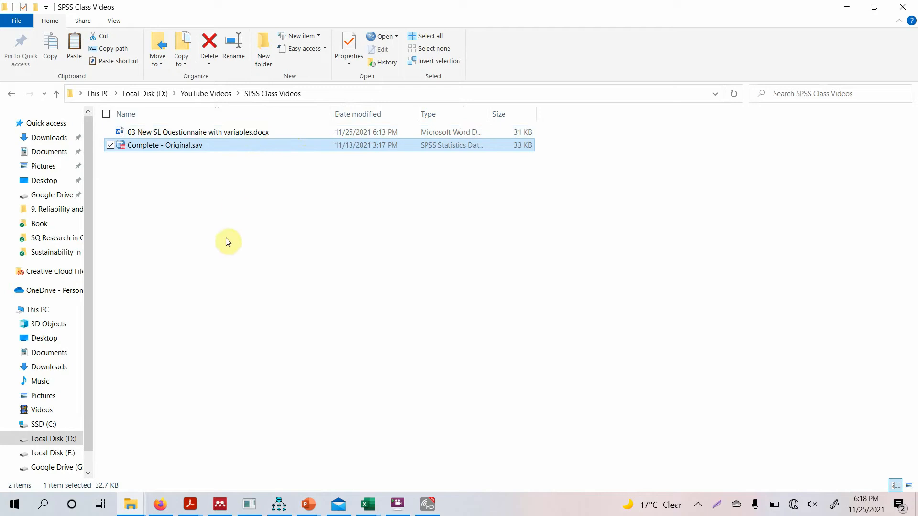
Open the document "03 New SL Questionnaire with variables.docx" and enlarge its display to 130%.
click(229, 241)
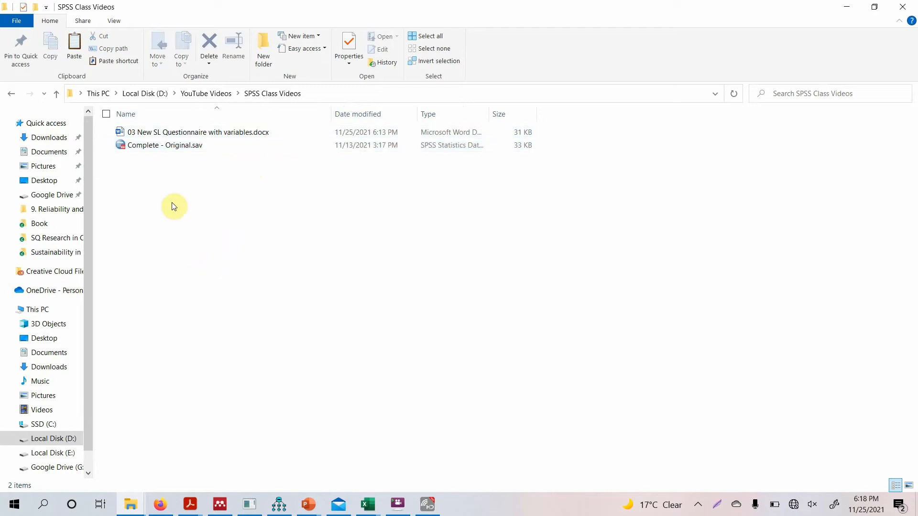
double_click(173, 138)
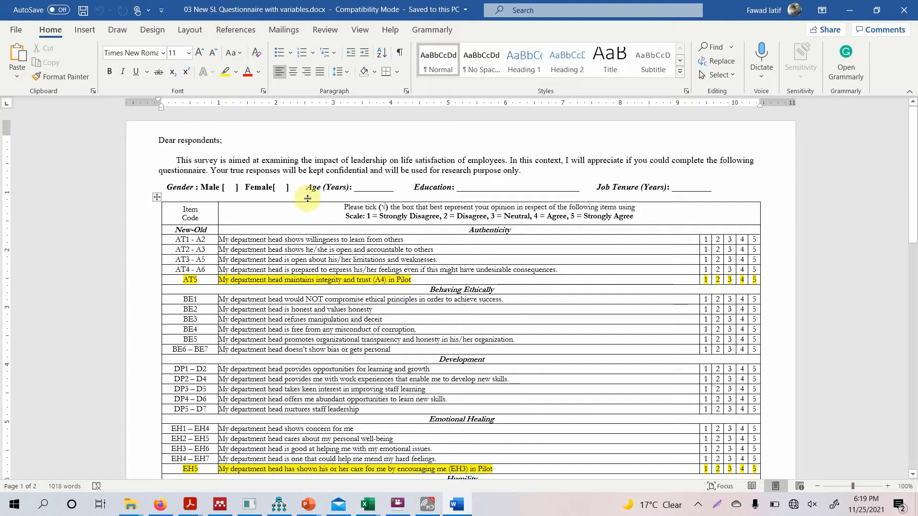
click(202, 159)
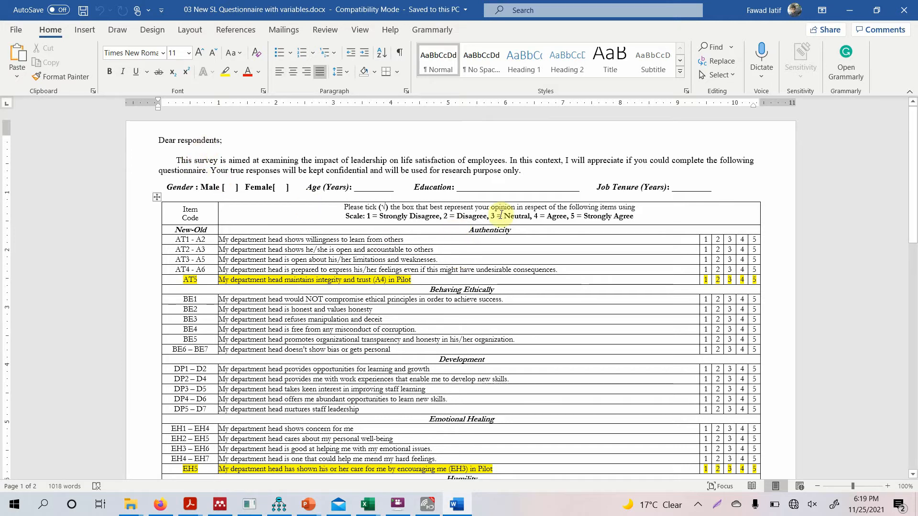
drag(914, 174, 851, 119)
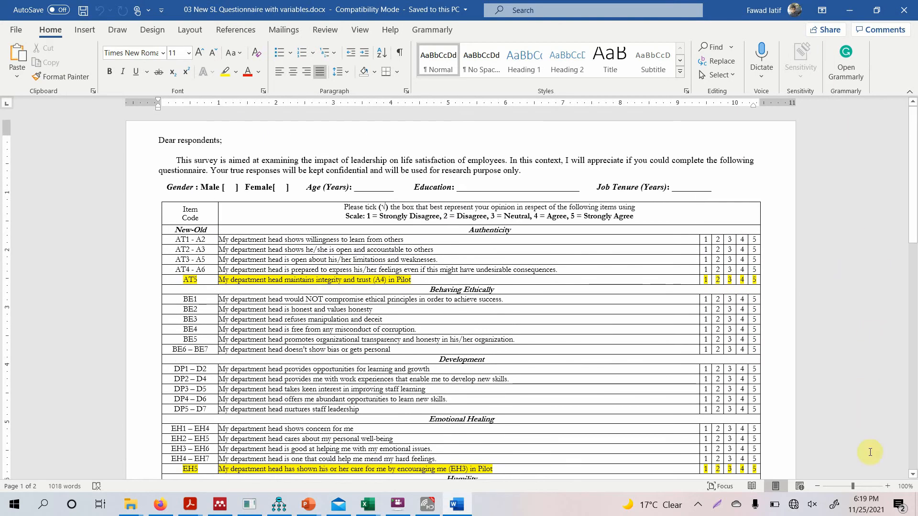
click(887, 487)
click(887, 486)
click(887, 486)
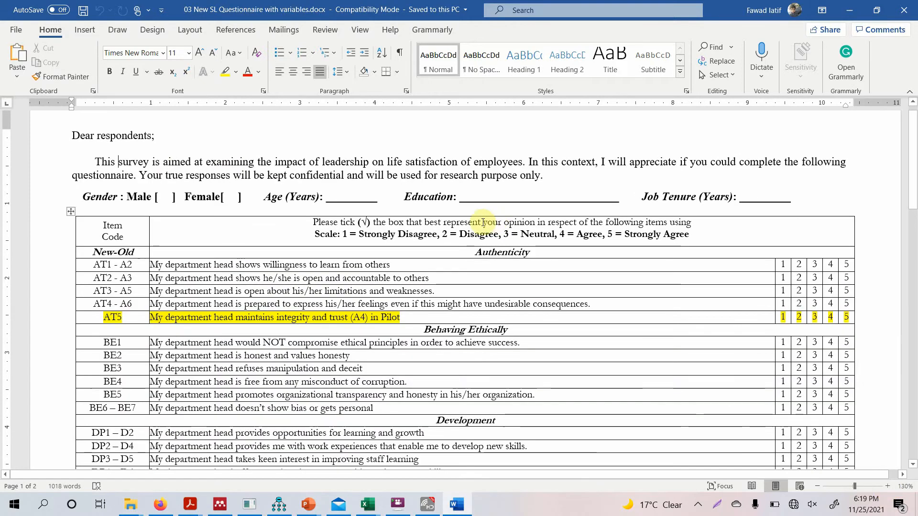
Examine the questionnaire's introductory paragraph and the demographic questions on gender, age, education and job tenure.
click(95, 163)
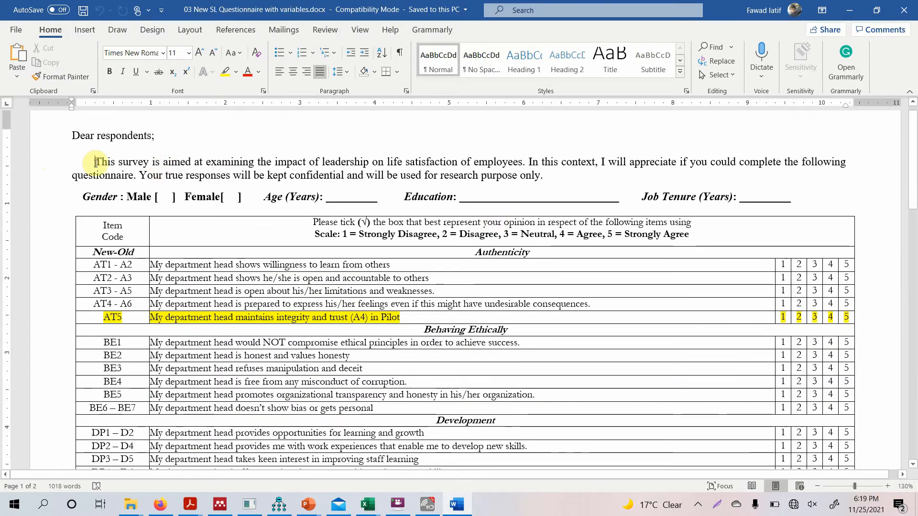
key(shift+End)
key(shift+Down)
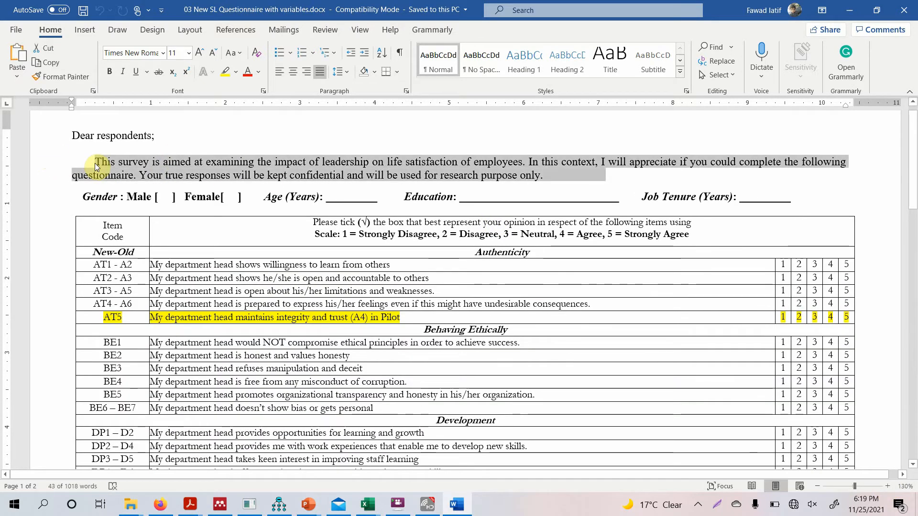
key(Down)
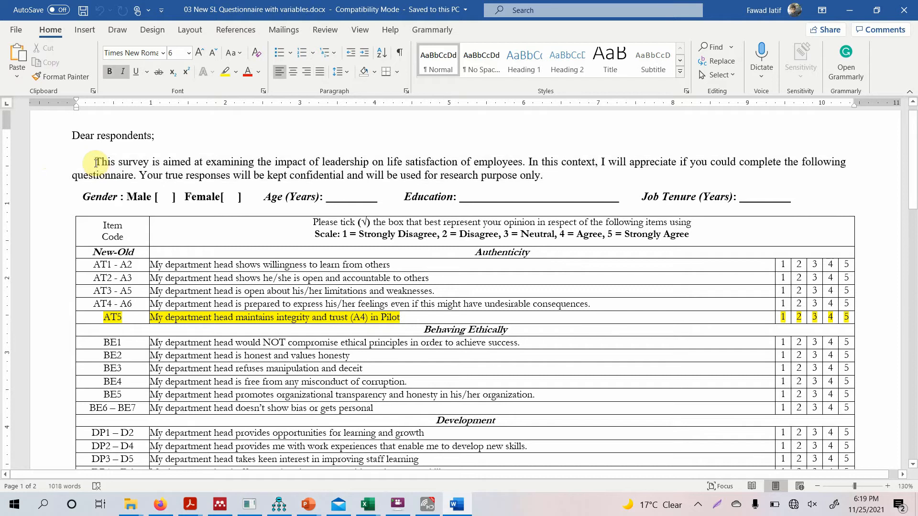
key(shift+Right)
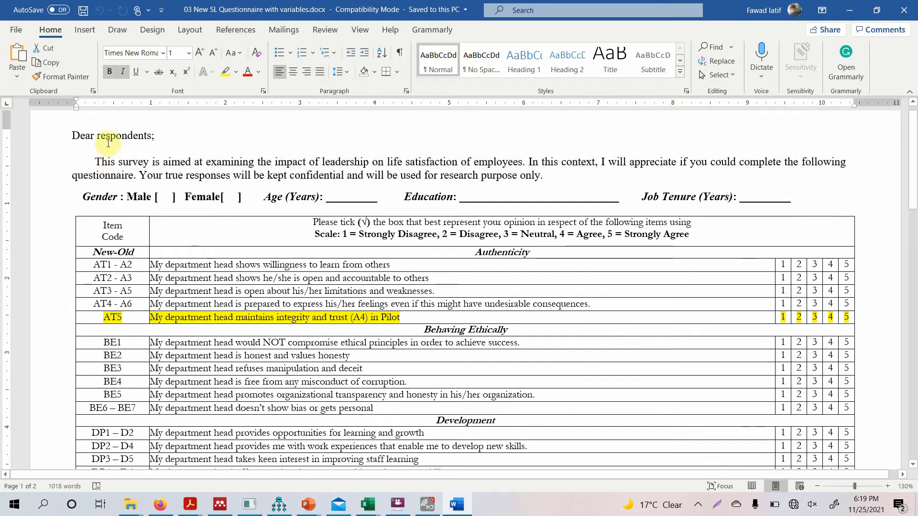
click(82, 199)
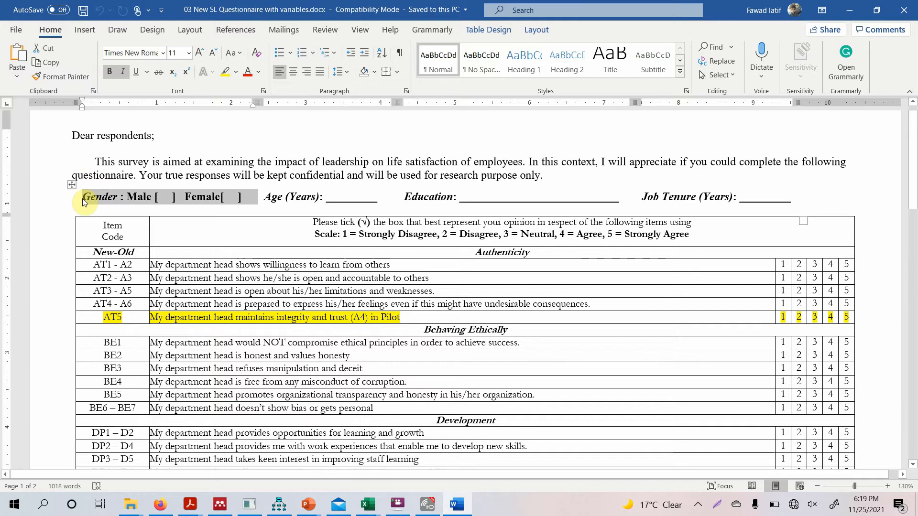
key(shift+Right)
key(shift+Right)
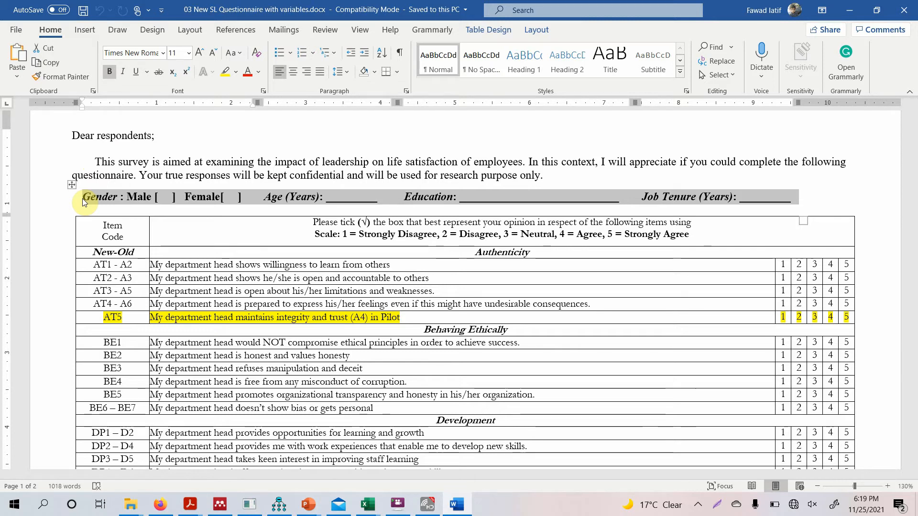
Examine the Item Code header, the statements under Authenticity and the Authenticity variable heading.
click(109, 237)
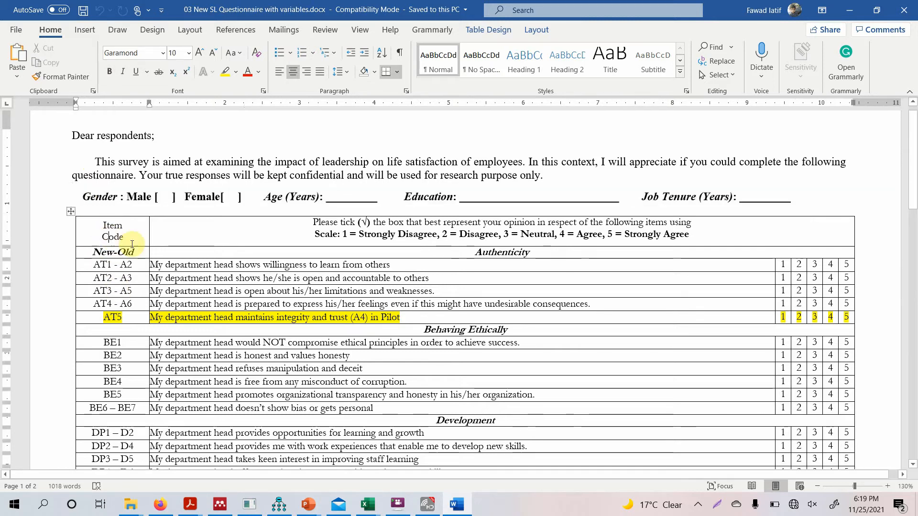
click(179, 265)
key(shift+Down)
key(shift+Down)
key(shift+Down)
key(shift+Down)
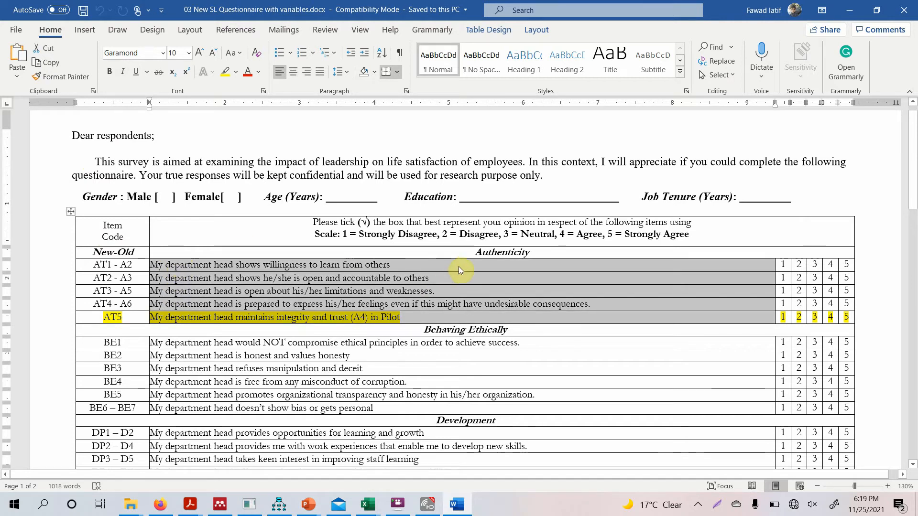
click(474, 255)
key(shift+Right)
key(shift+Right)
key(shift+Right)
key(shift+Right)
key(shift+Right)
key(shift+Right)
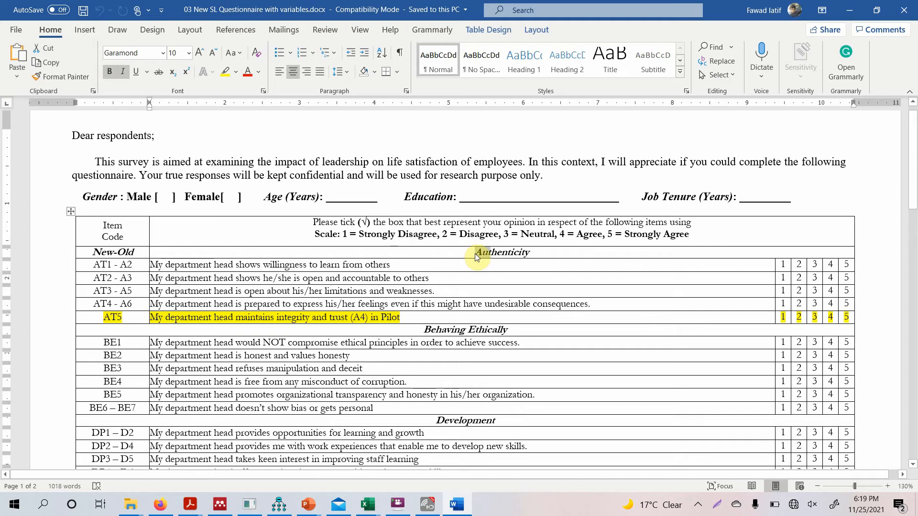
key(shift+Right)
key(shift+Right)
key(shift+Right)
key(shift+Right)
key(shift+Right)
key(shift+Right)
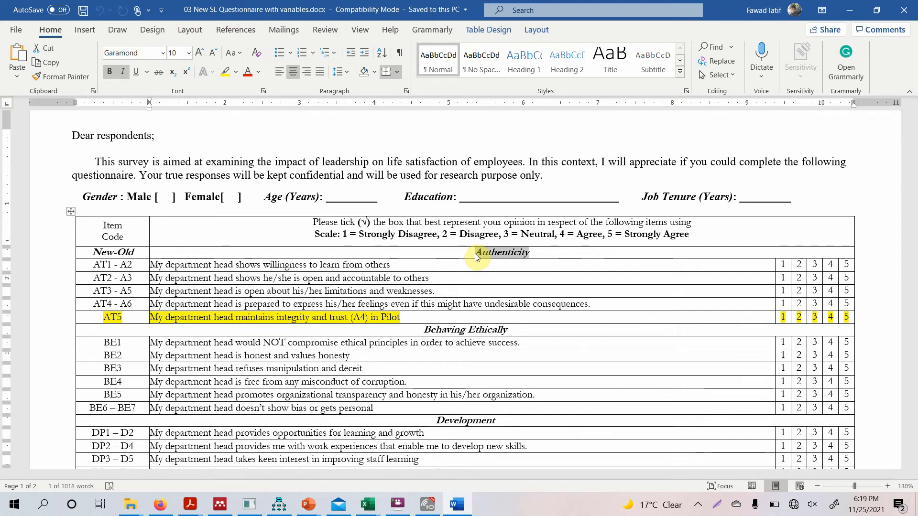
click(475, 252)
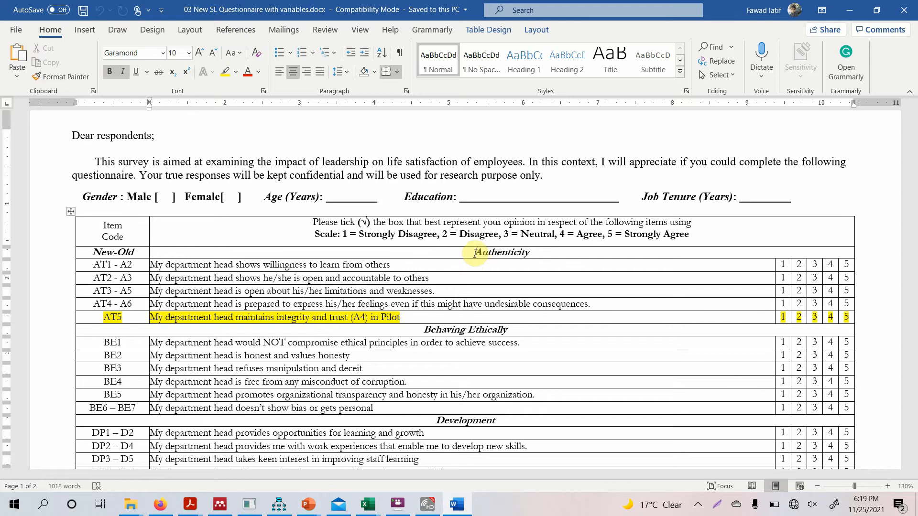
triple_click(475, 253)
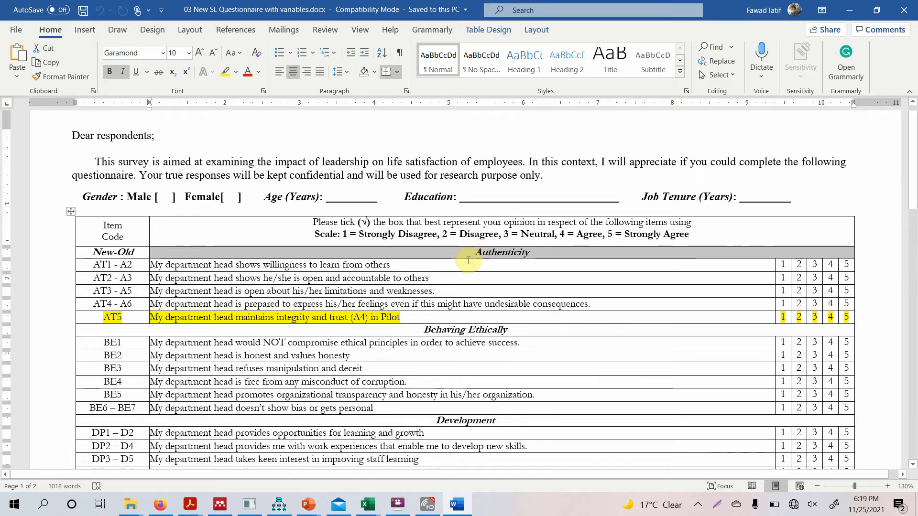
Review the five Authenticity statements together with their item codes AT1 to AT5.
click(468, 262)
key(shift+Down)
key(shift+Down)
key(shift+Down)
key(shift+Down)
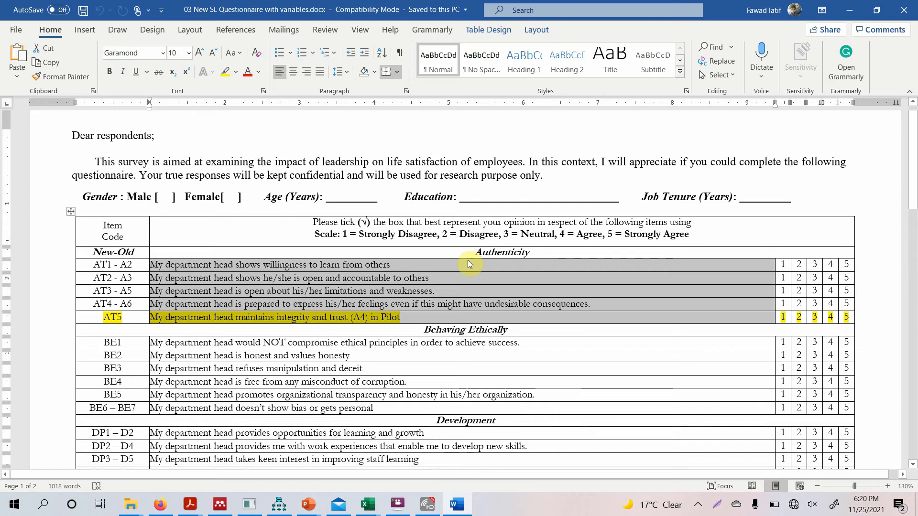
click(468, 261)
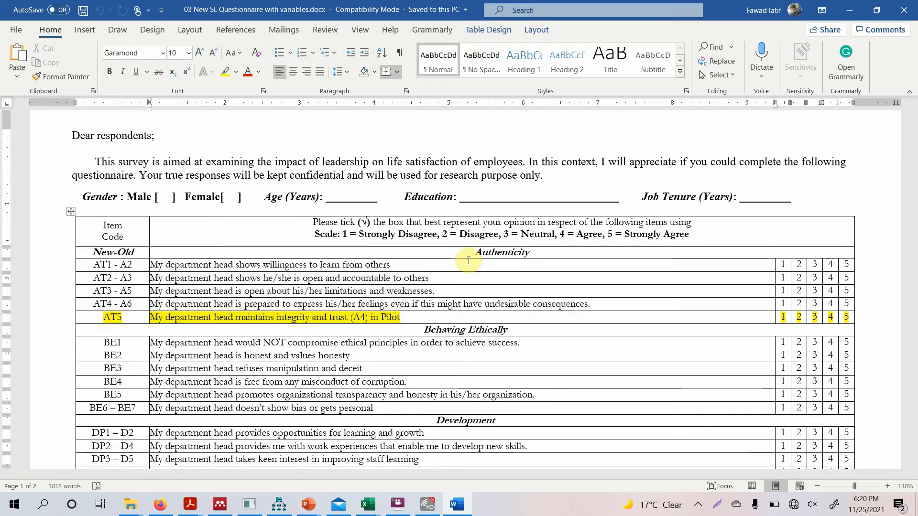
click(468, 261)
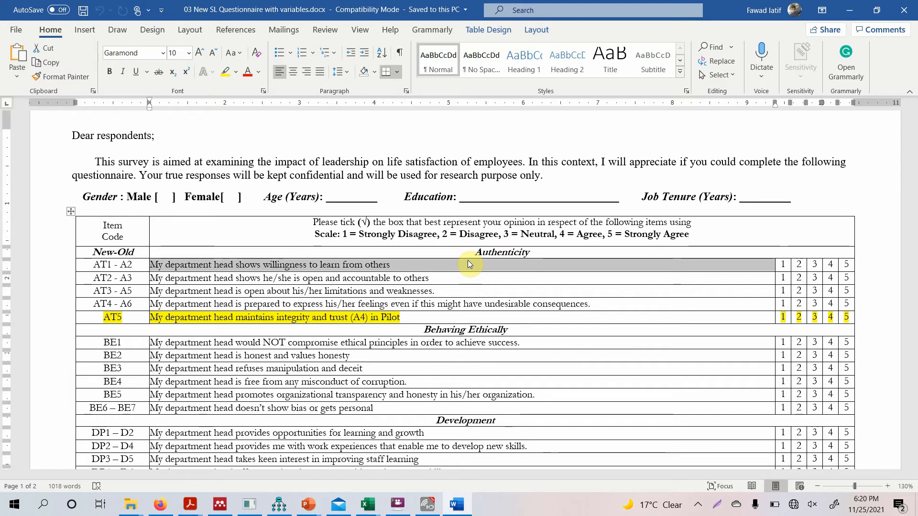
key(Left)
key(Left)
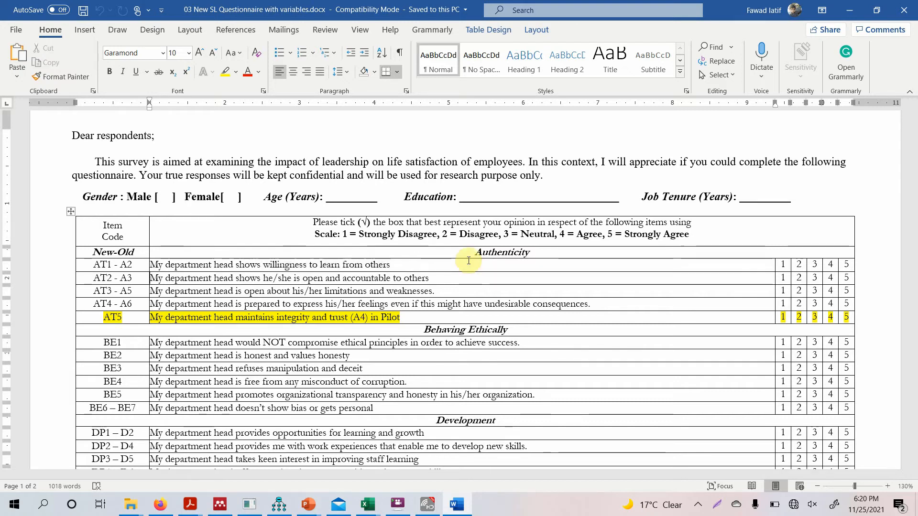
key(shift+Home)
key(Left)
key(shift+Down)
key(shift+Down)
key(shift+Down)
key(shift+Down)
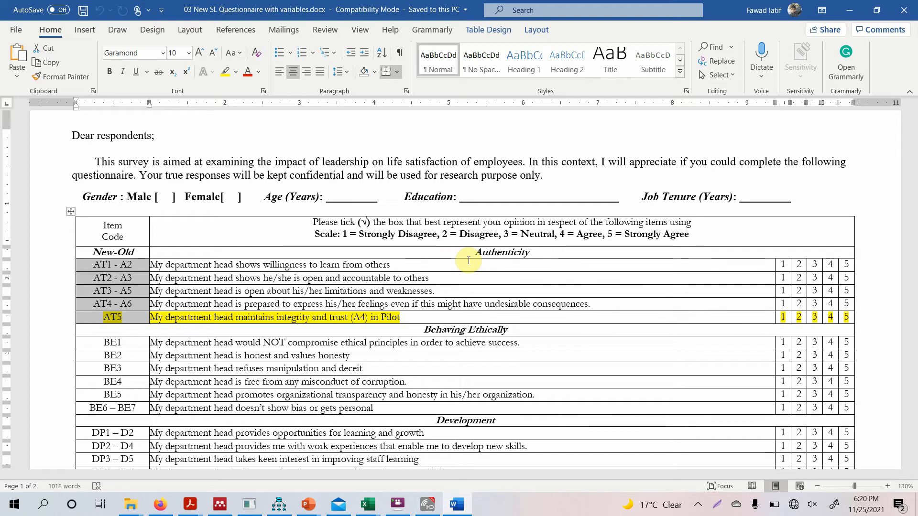
Examine the Behaving Ethically heading and its statements BE1 to BE6.
key(Down)
key(Down)
key(Down)
key(Up)
key(Up)
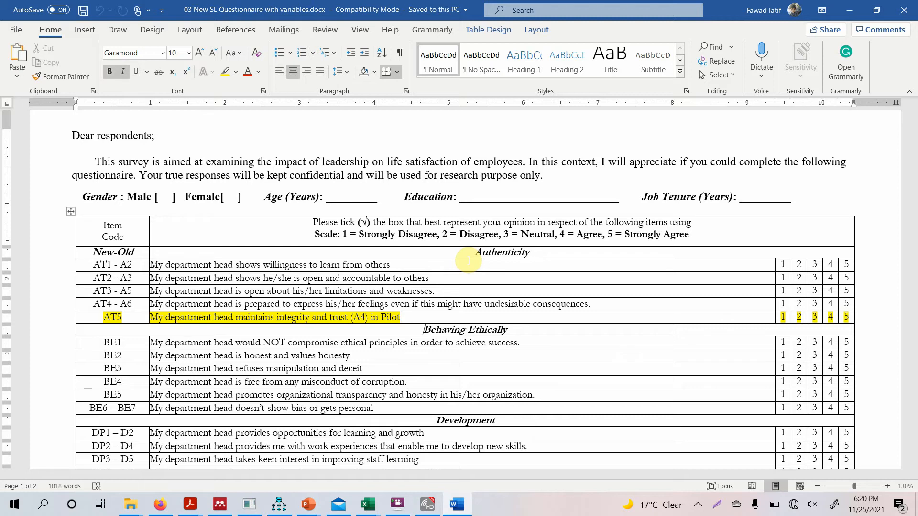
key(shift+End)
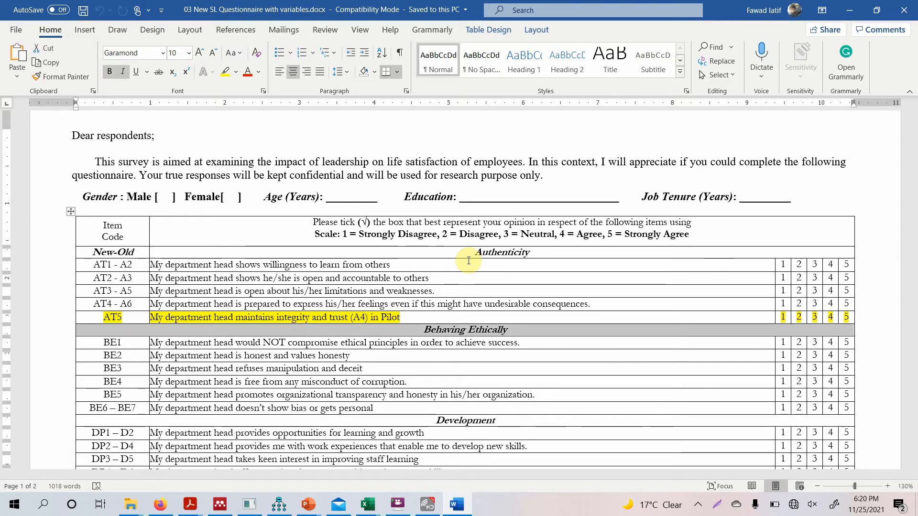
key(Left)
key(Down)
key(Down)
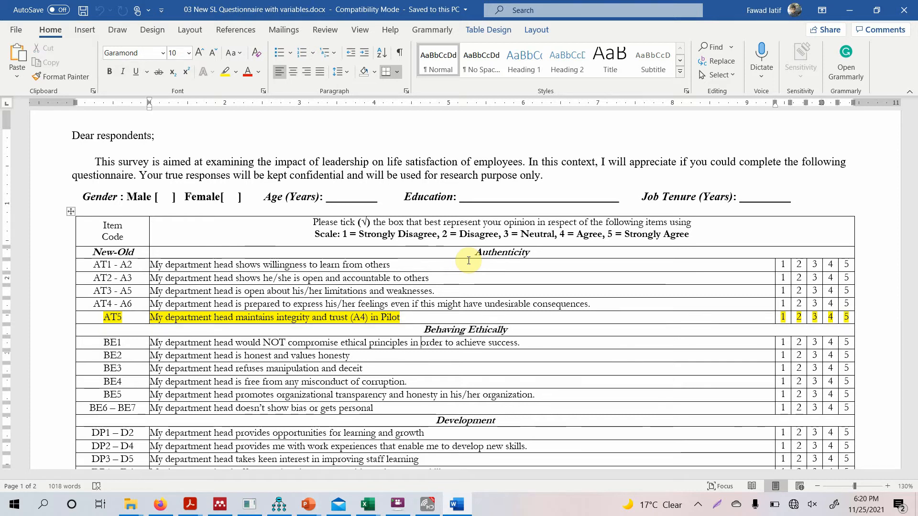
key(shift+Down)
key(shift+Down)
key(shift+Down)
key(shift+Down)
key(shift+Down)
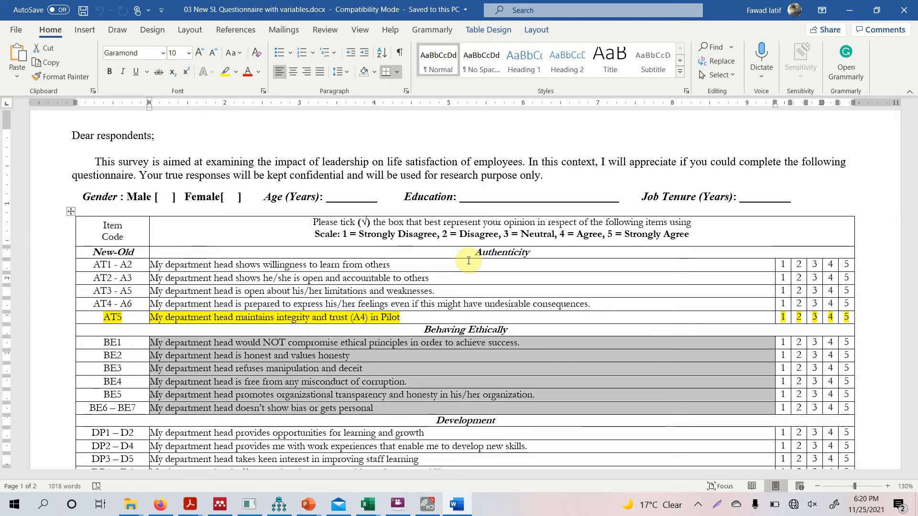
Look through the remaining questionnaire sections down to Life Satisfaction and return to the BE1 item and the gender question.
key(Down)
key(Down)
scroll(469, 260, down, 4)
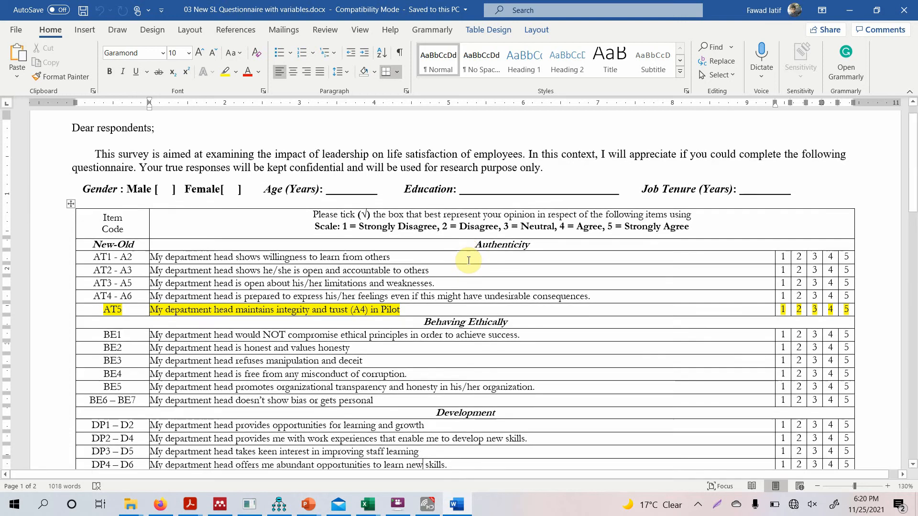
scroll(469, 261, down, 5)
scroll(469, 261, down, 8)
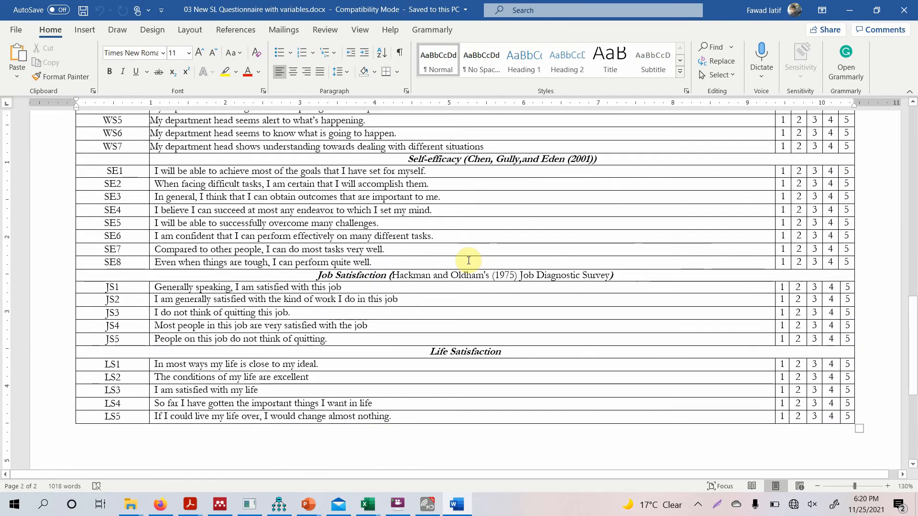
key(Down)
key(Page_Up)
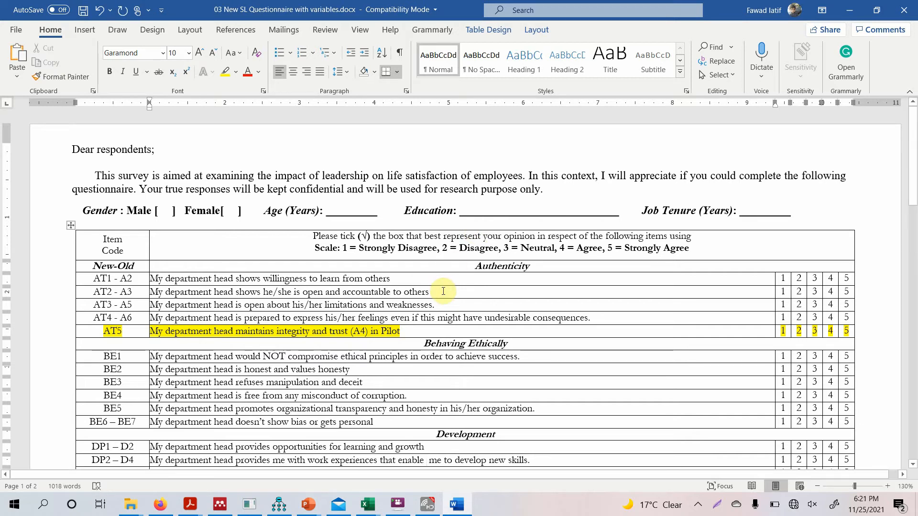
click(294, 357)
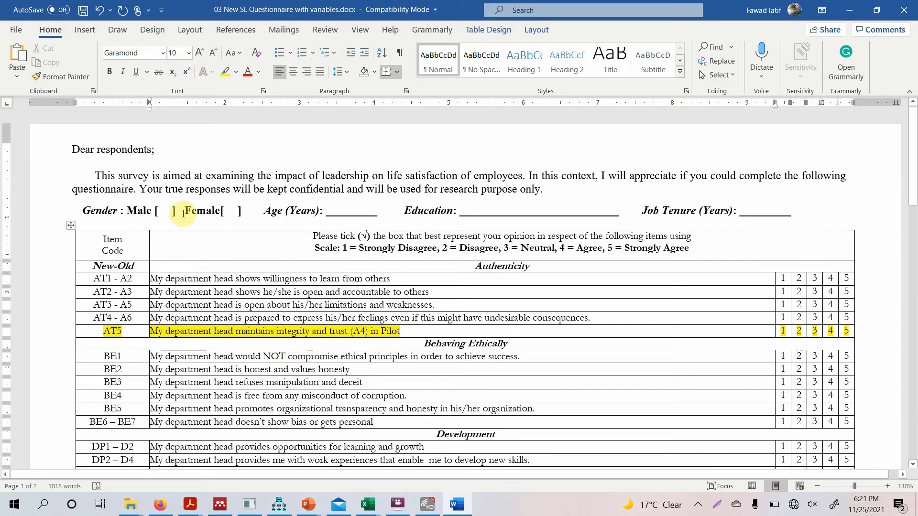
click(113, 210)
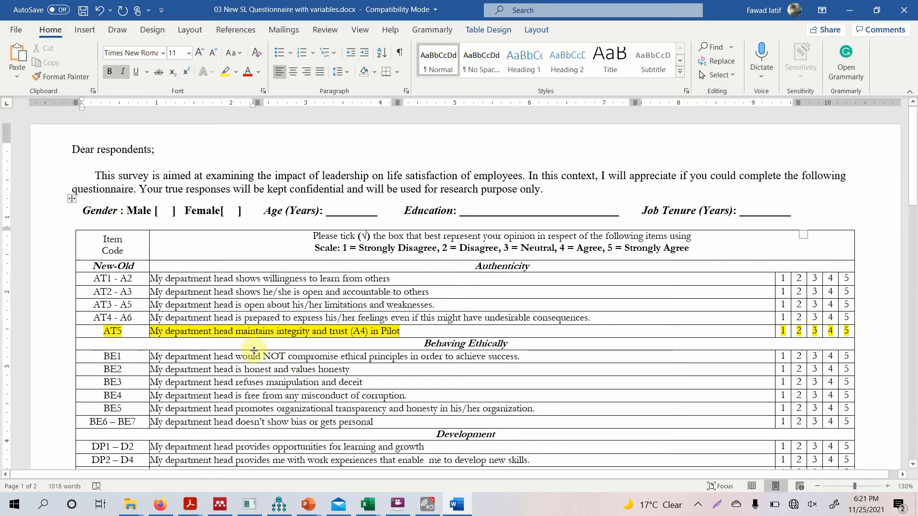
Search the computer for "spss" and launch IBM SPSS Statistics 26.
click(10, 506)
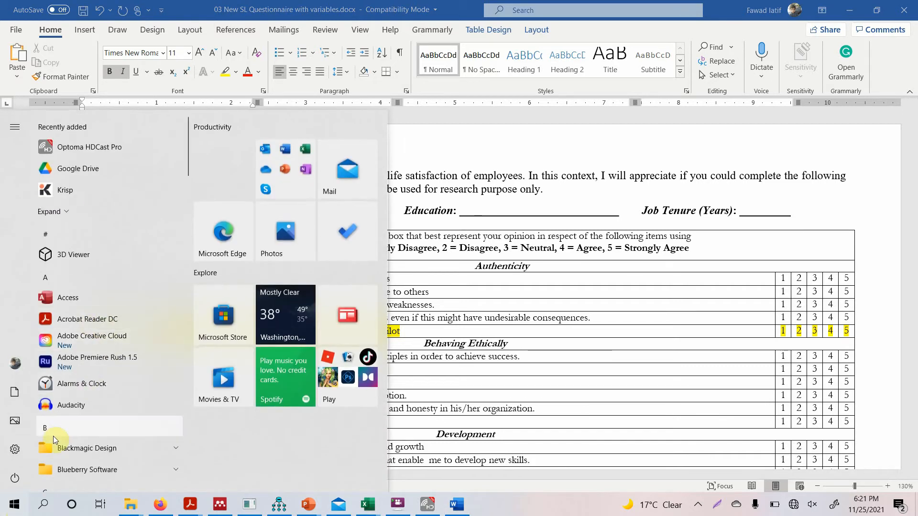
click(53, 436)
text(spss)
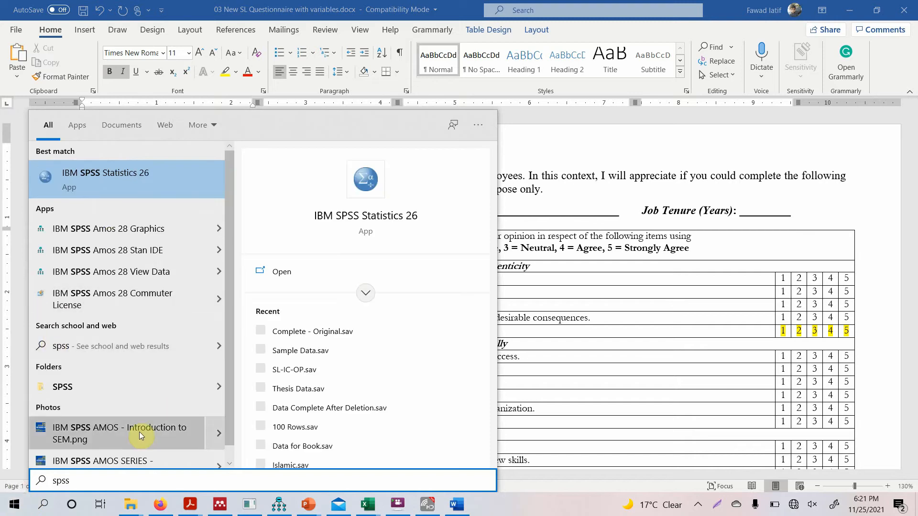
click(128, 173)
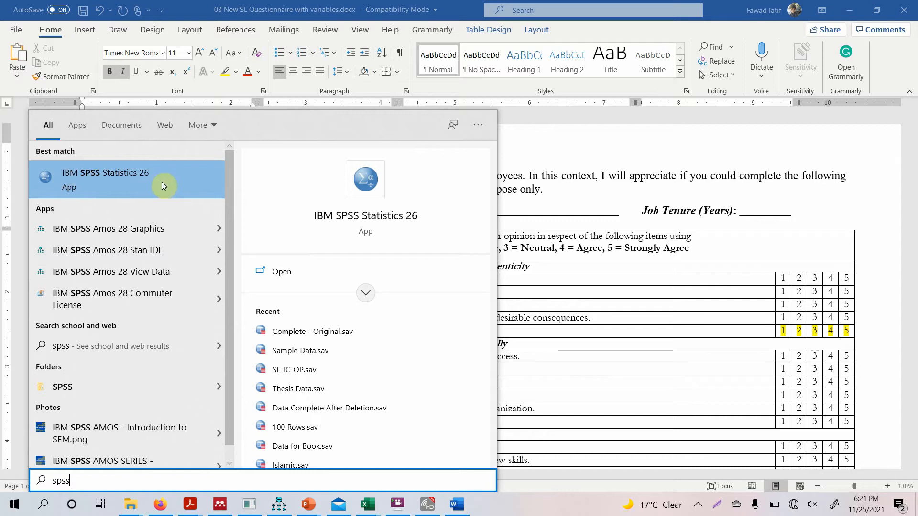
click(289, 272)
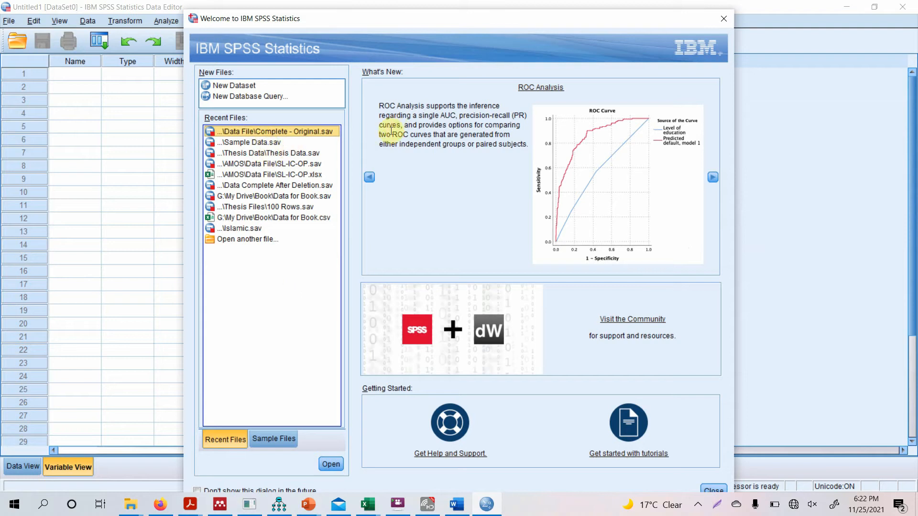
Create a new dataset, look at its empty Data View, and return to Variable View.
click(246, 88)
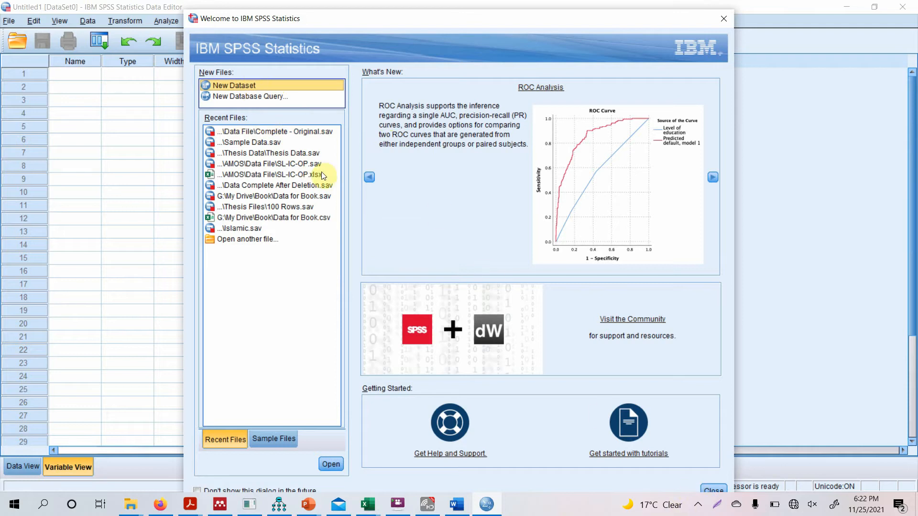
double_click(283, 85)
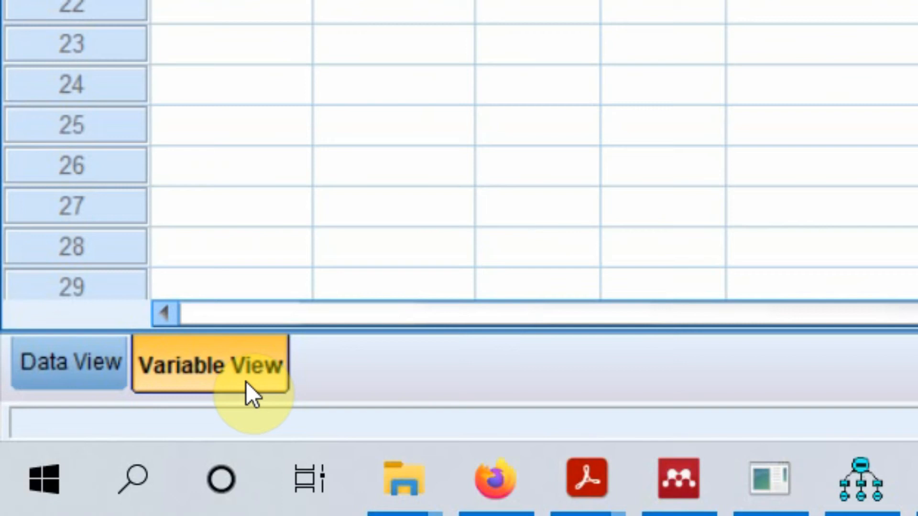
click(97, 369)
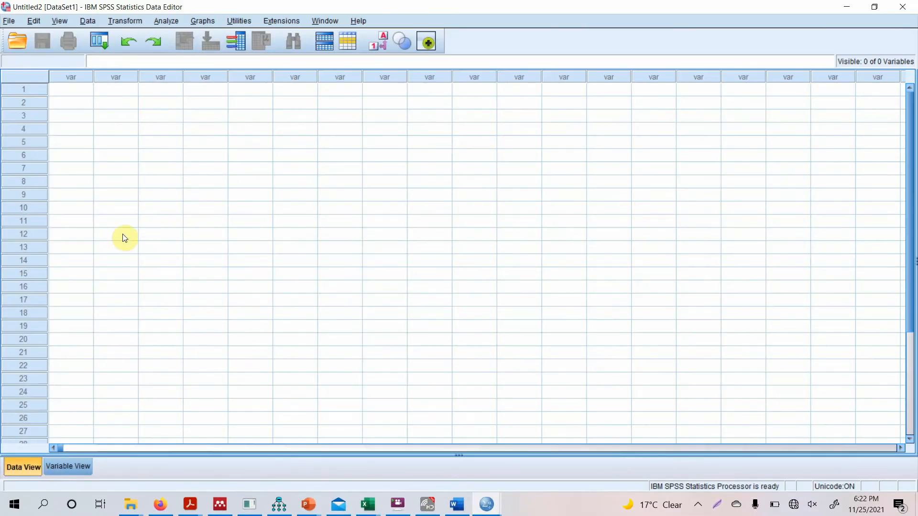
click(84, 92)
click(81, 105)
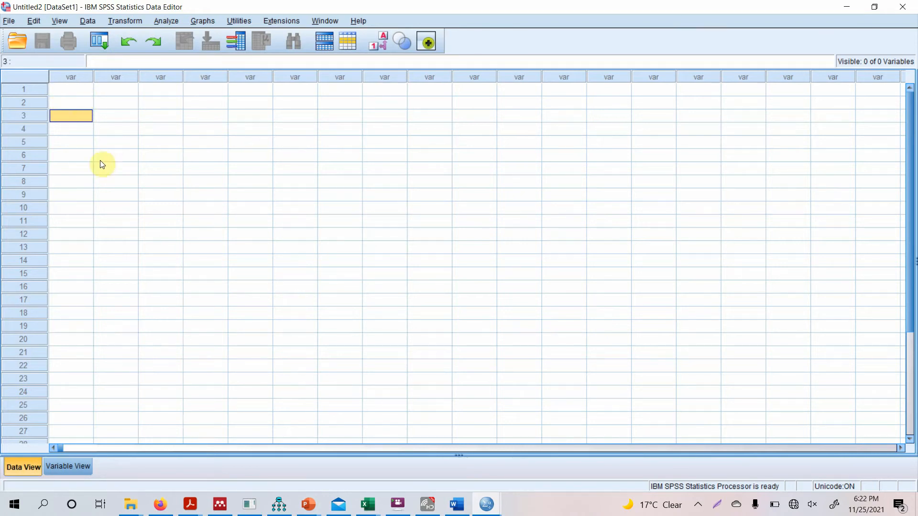
click(75, 467)
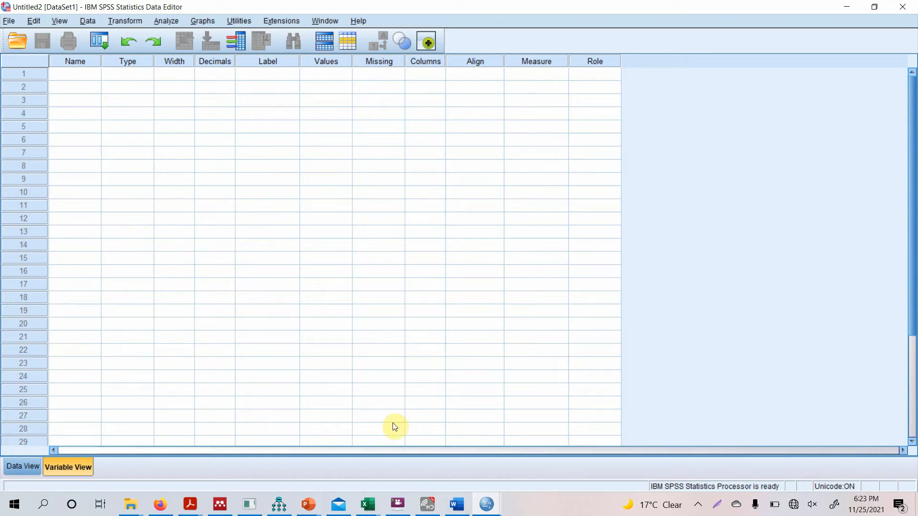
Switch to the Word questionnaire and review the Gender, Age, Education and Job Tenure fields.
click(452, 508)
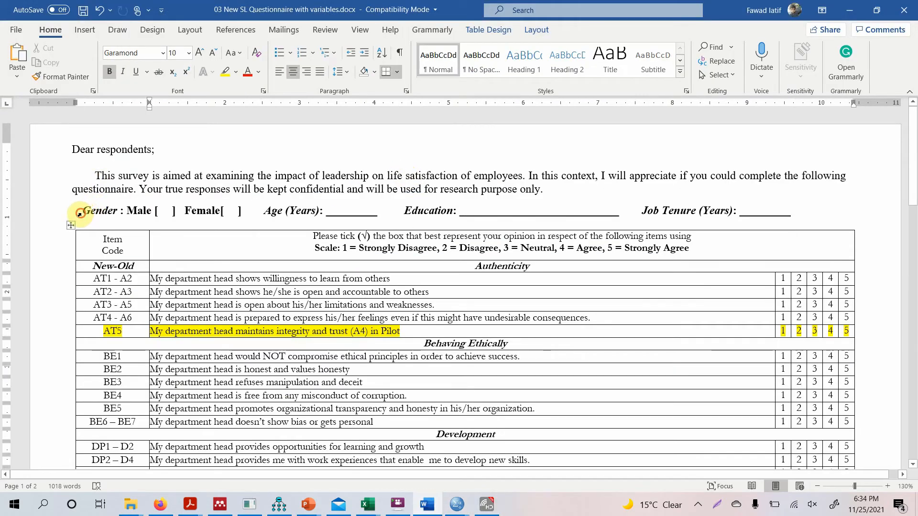
click(73, 211)
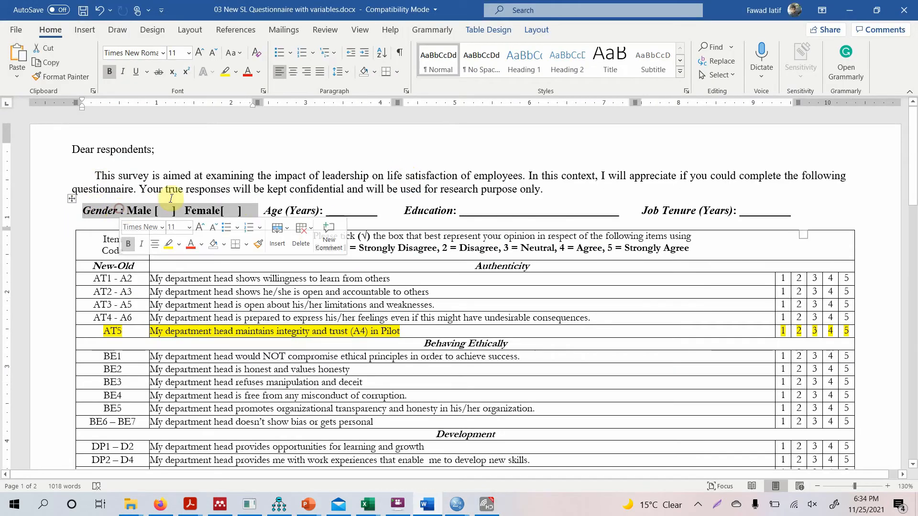
drag(266, 211, 373, 212)
click(400, 211)
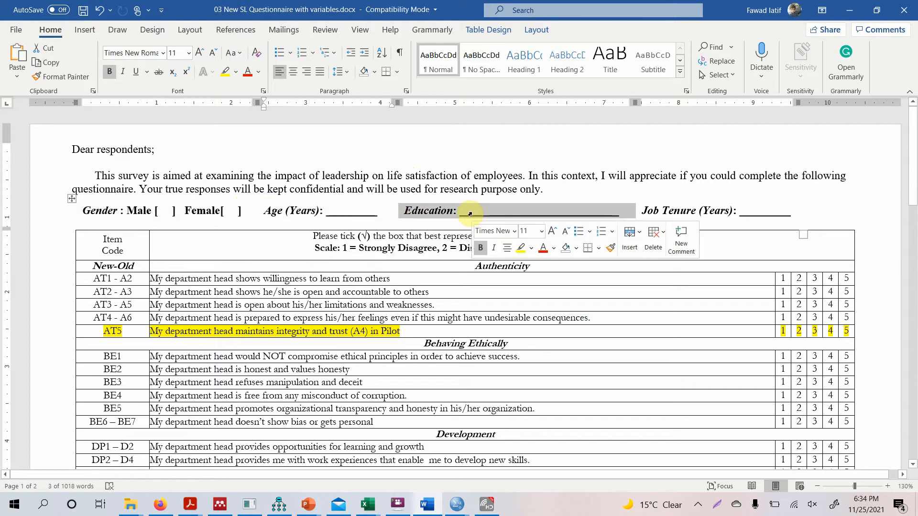
drag(642, 211, 729, 212)
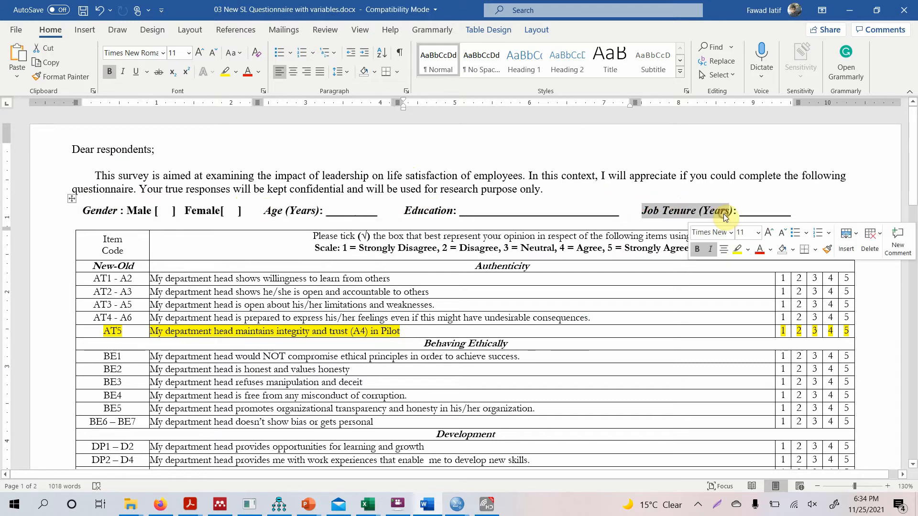
Examine the Authenticity statements and the 1 to 5 response scale of the first item.
drag(246, 278, 244, 331)
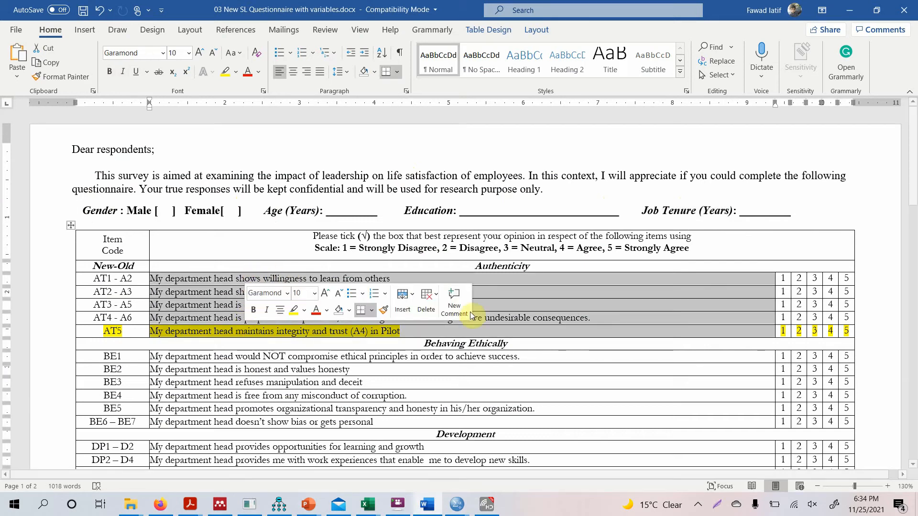
click(641, 292)
drag(773, 278, 837, 276)
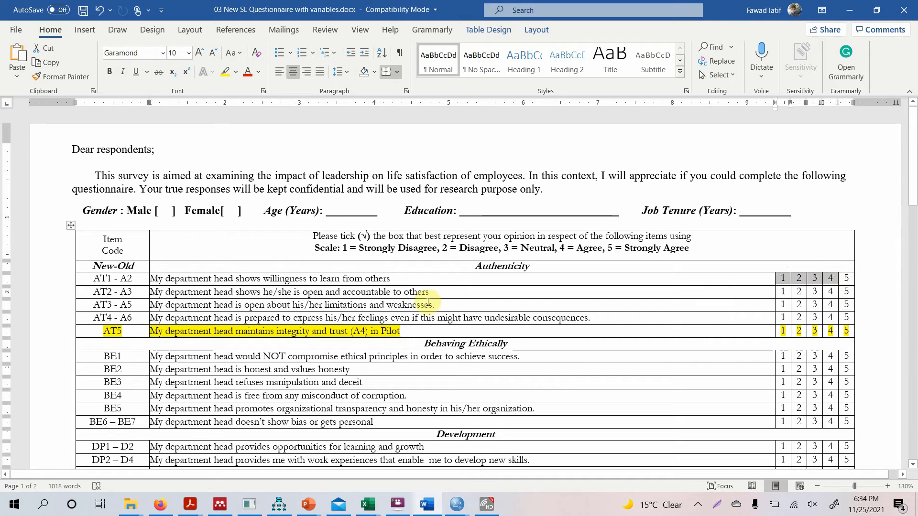
drag(406, 280, 187, 285)
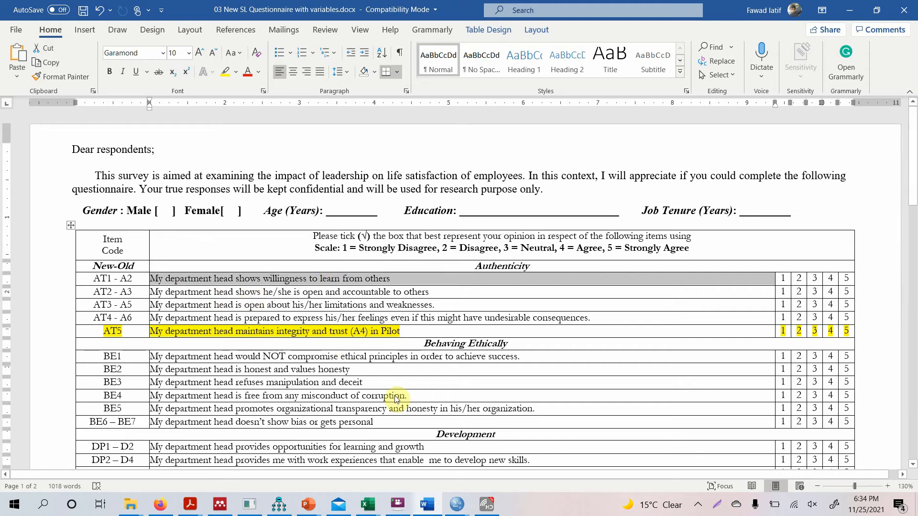
Switch back to the SPSS Data Editor and name the first variable Gender.
click(458, 508)
click(506, 461)
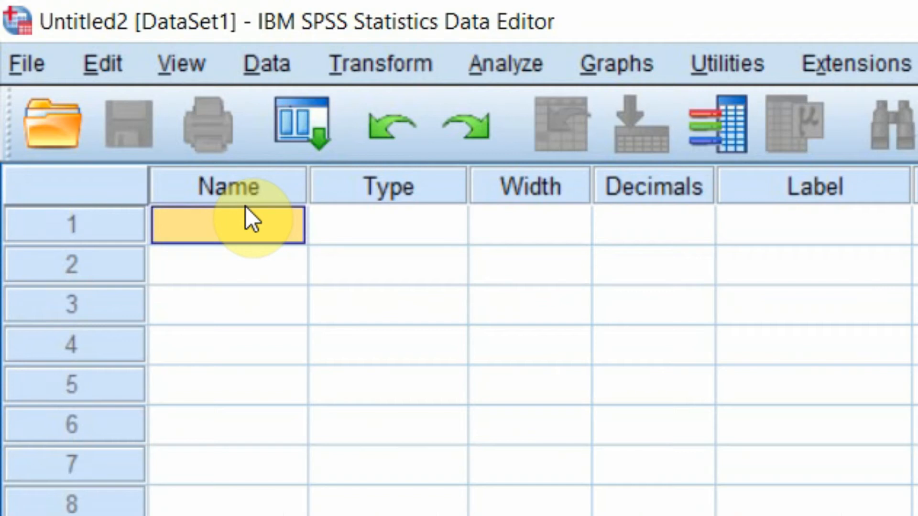
text(Gender)
key(Return)
Try String as the variable type of Gender, choose Numeric instead and confirm it.
click(364, 224)
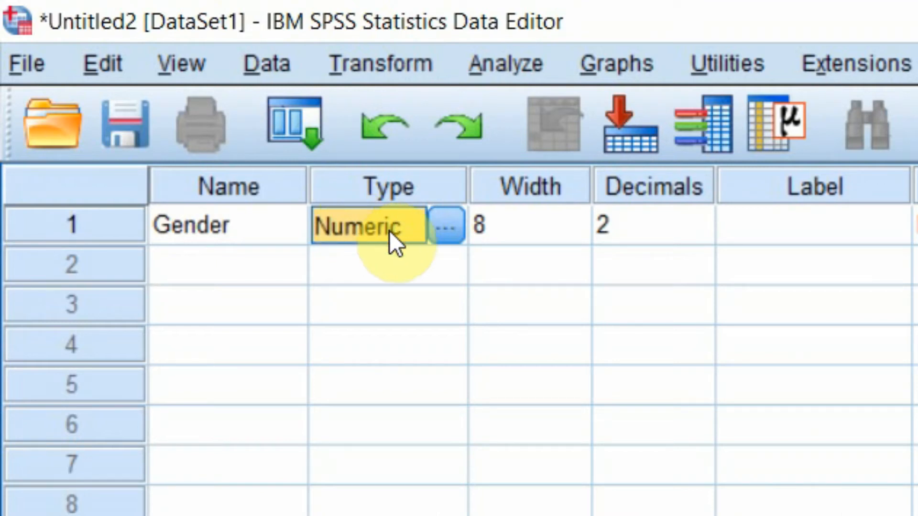
click(234, 234)
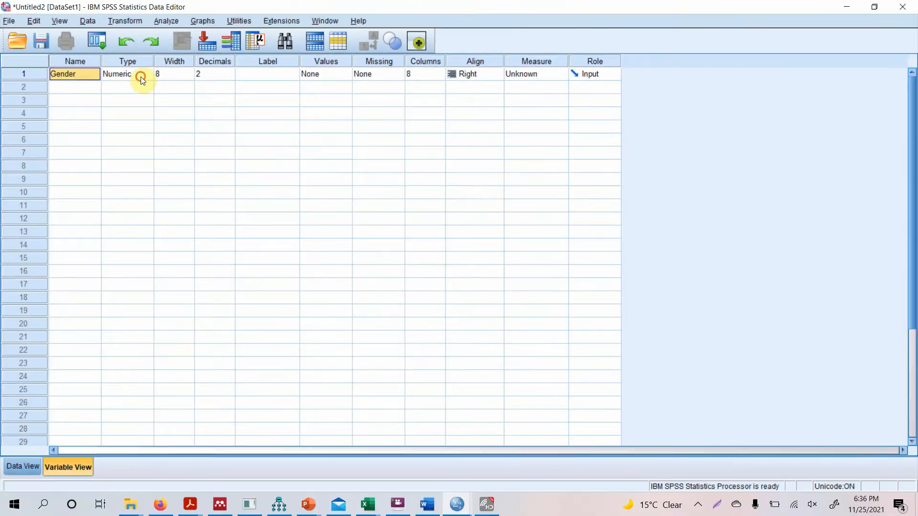
click(141, 77)
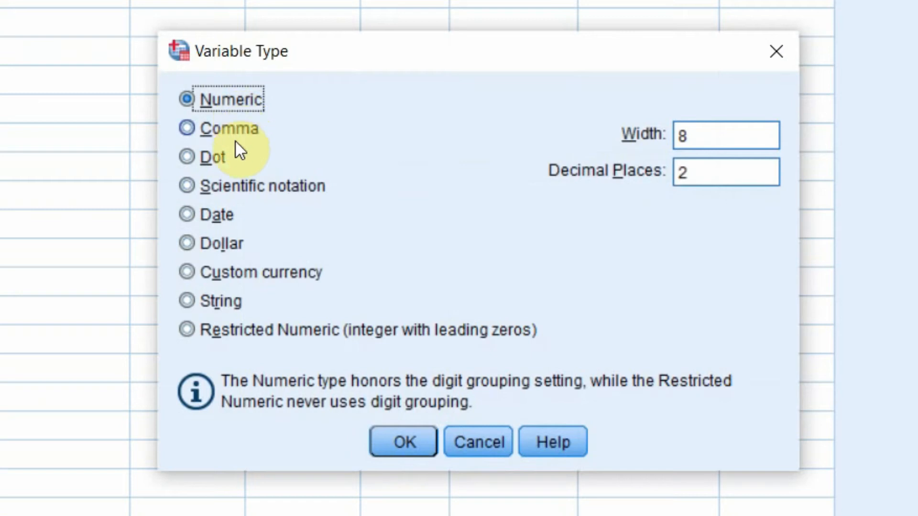
click(209, 299)
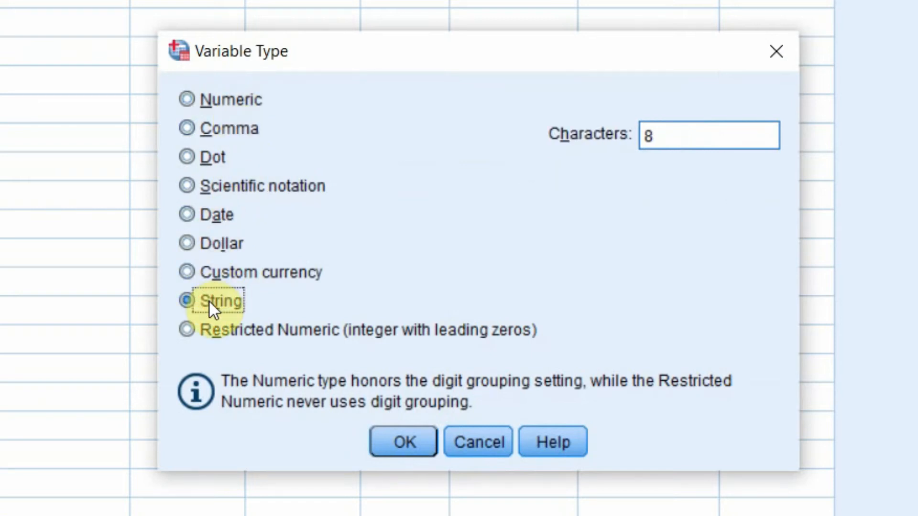
click(246, 101)
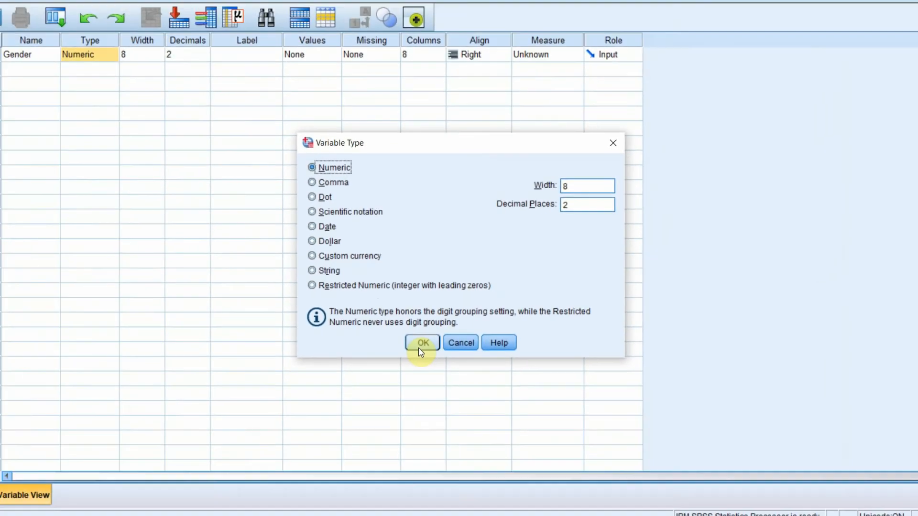
click(421, 351)
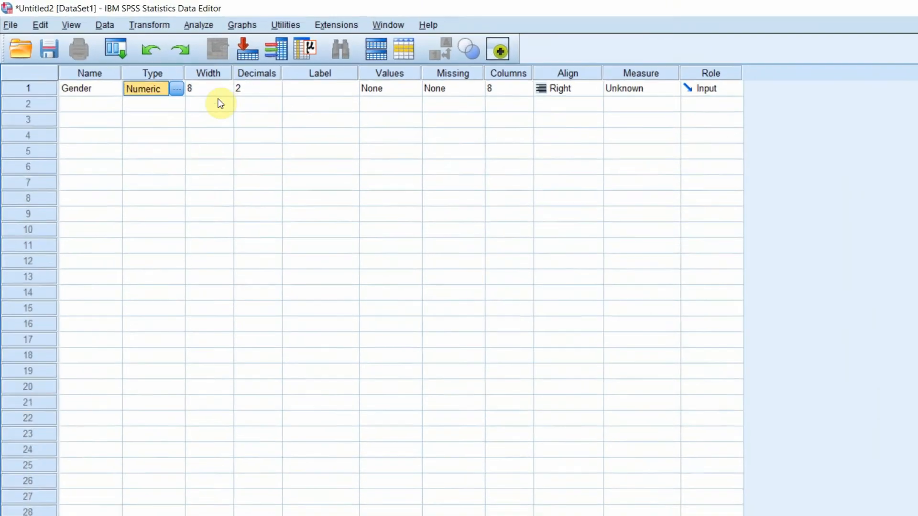
Check the width setting of Gender and set its decimals to 0.
click(142, 54)
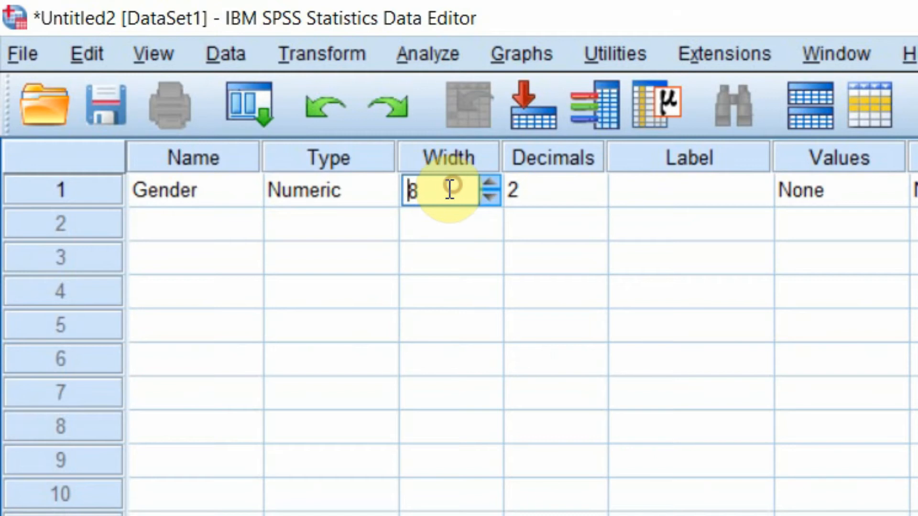
click(433, 191)
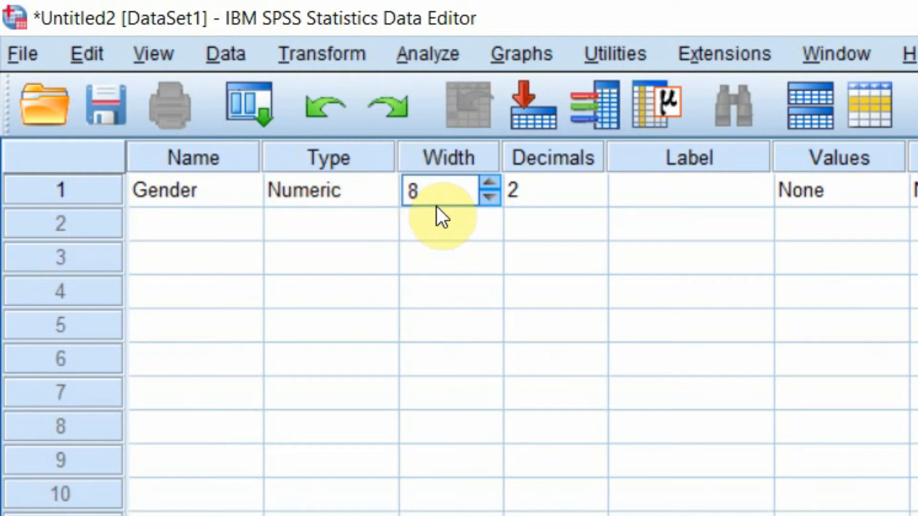
click(453, 187)
click(561, 200)
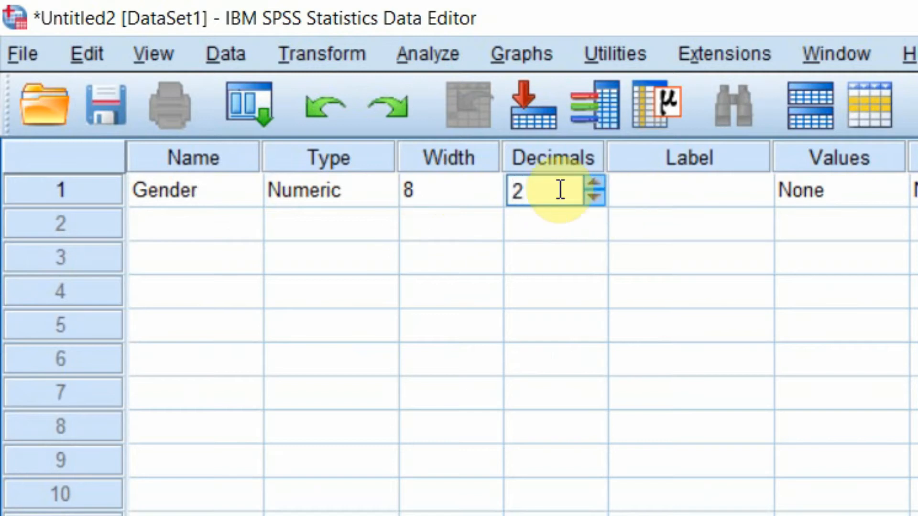
double_click(561, 188)
text(0)
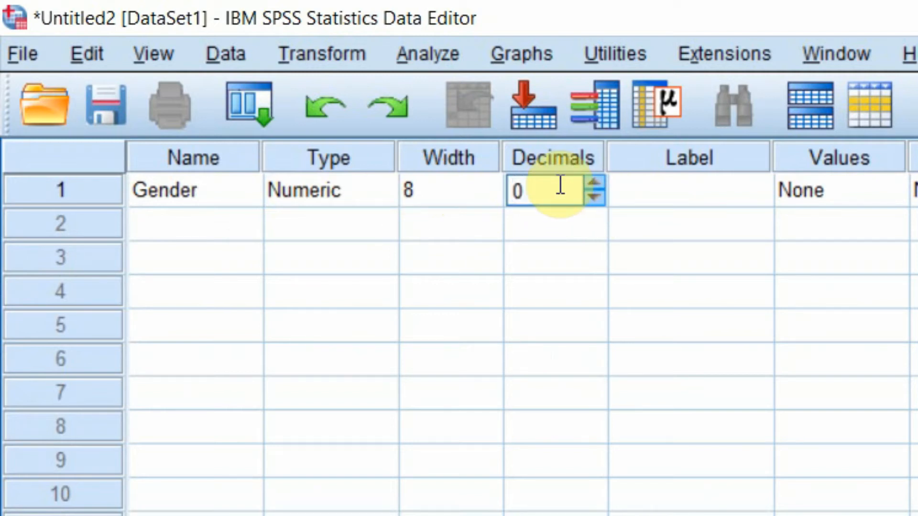
key(Tab)
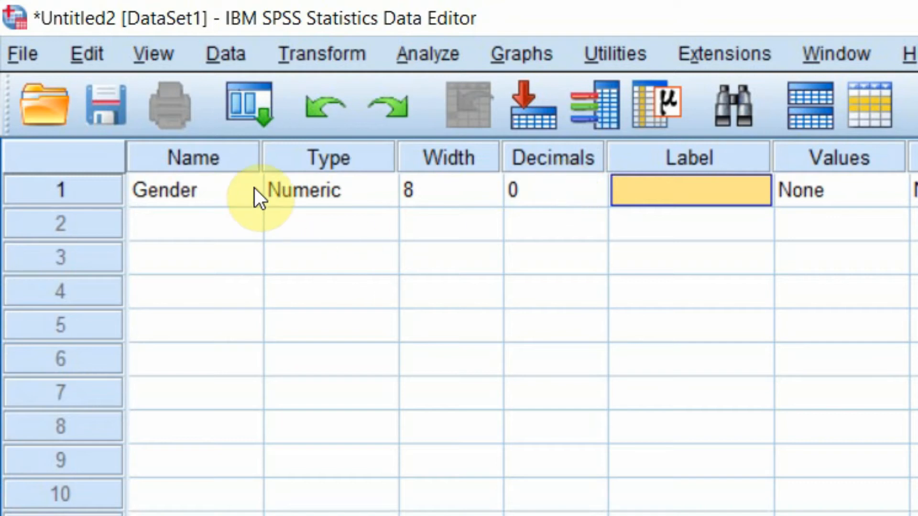
Check Gender's name and label cells, and examine item code AT1 with its statement in the Word questionnaire.
click(208, 187)
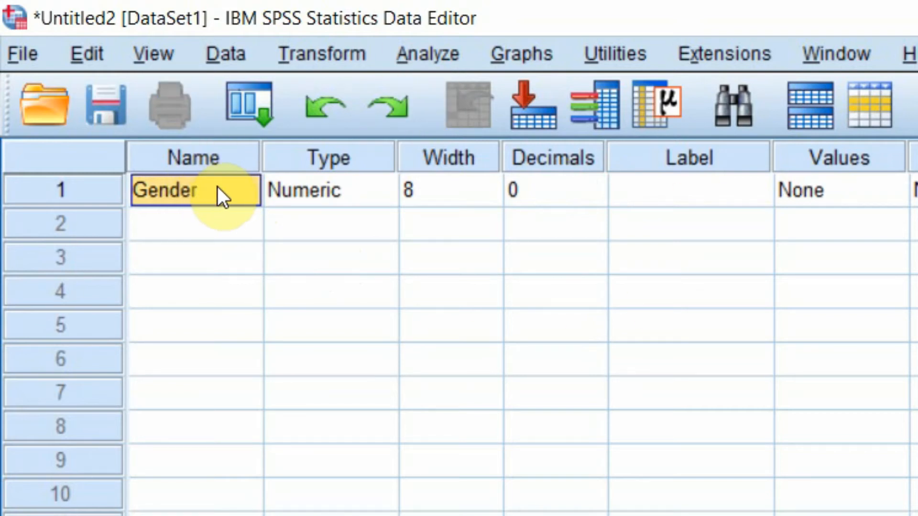
click(689, 199)
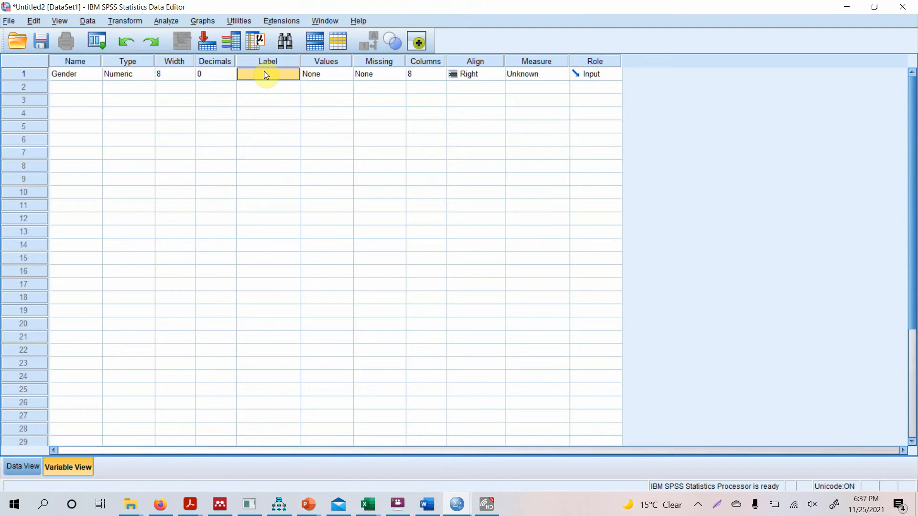
click(428, 508)
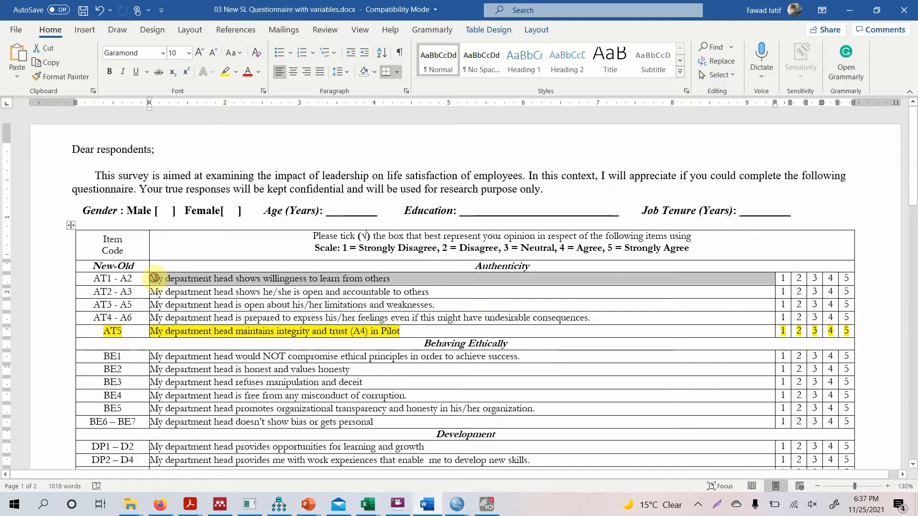
click(232, 278)
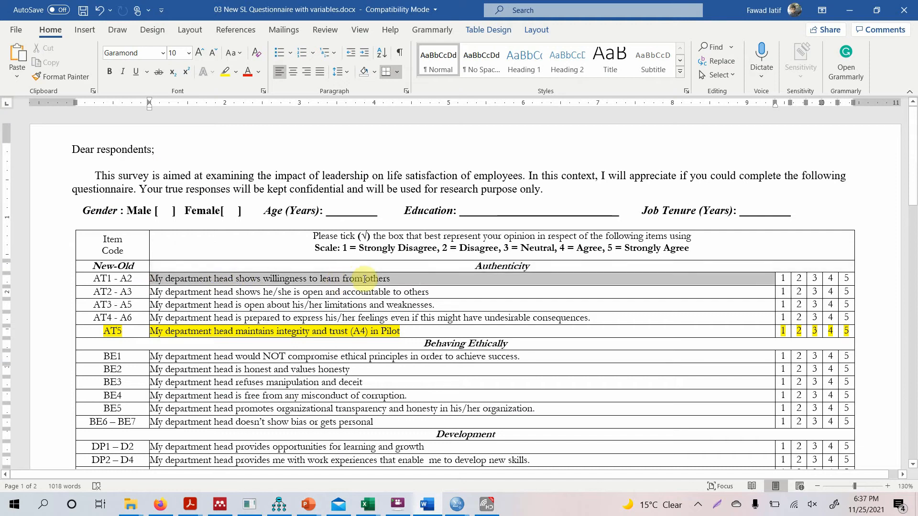
drag(365, 279, 363, 280)
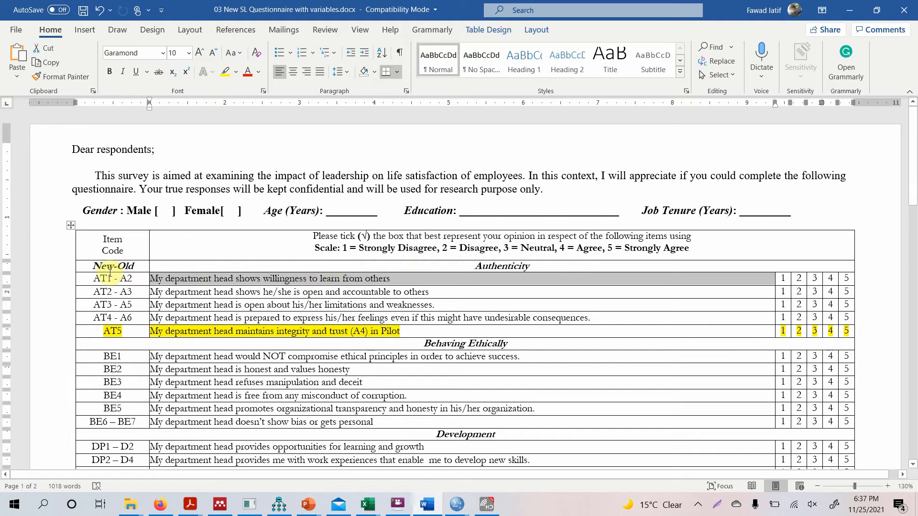
drag(93, 278, 112, 279)
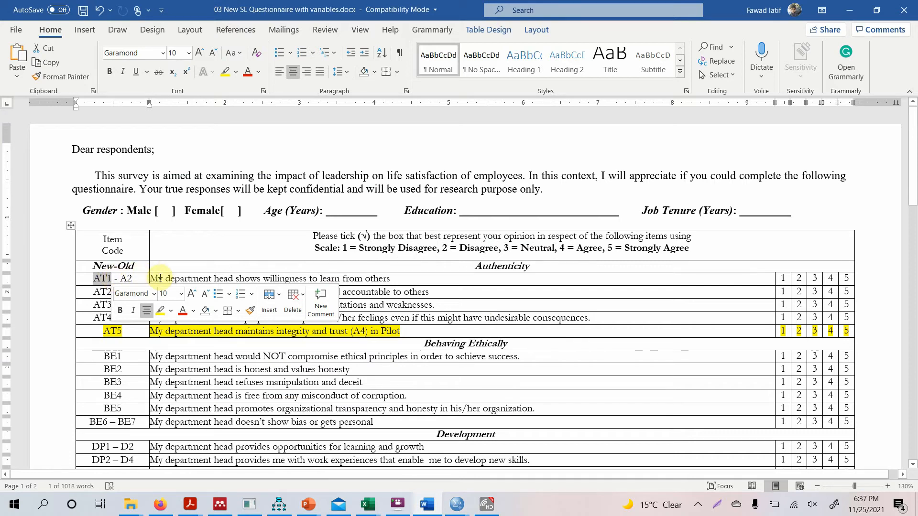
drag(159, 278, 398, 280)
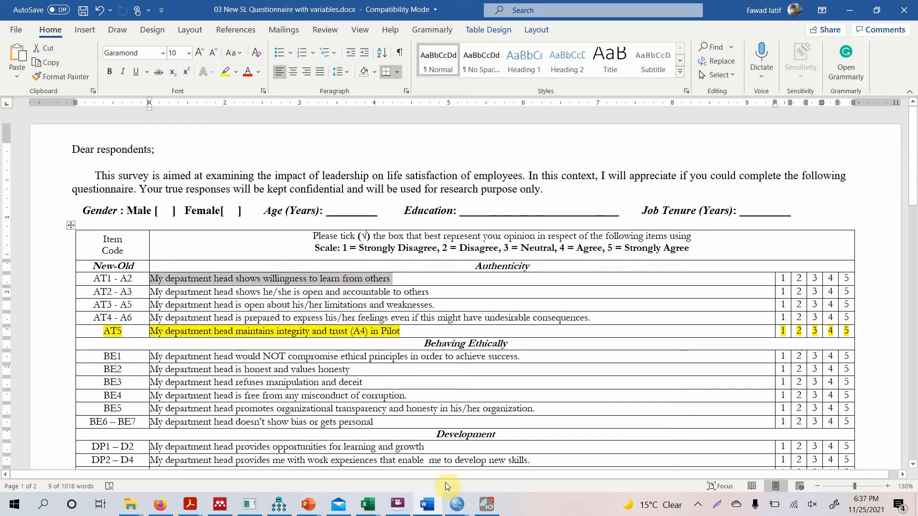
Switch back to the SPSS Data Editor and add the value label 1 = Male for Gender.
click(454, 506)
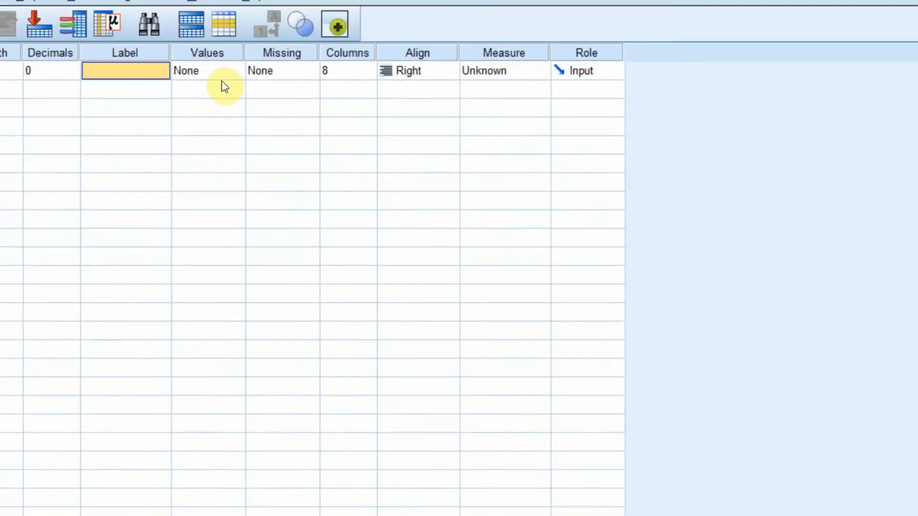
click(337, 78)
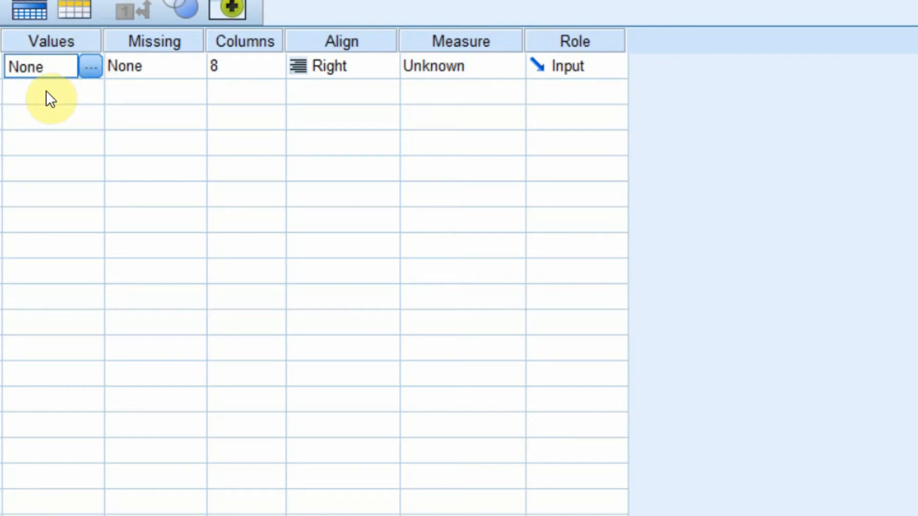
click(92, 66)
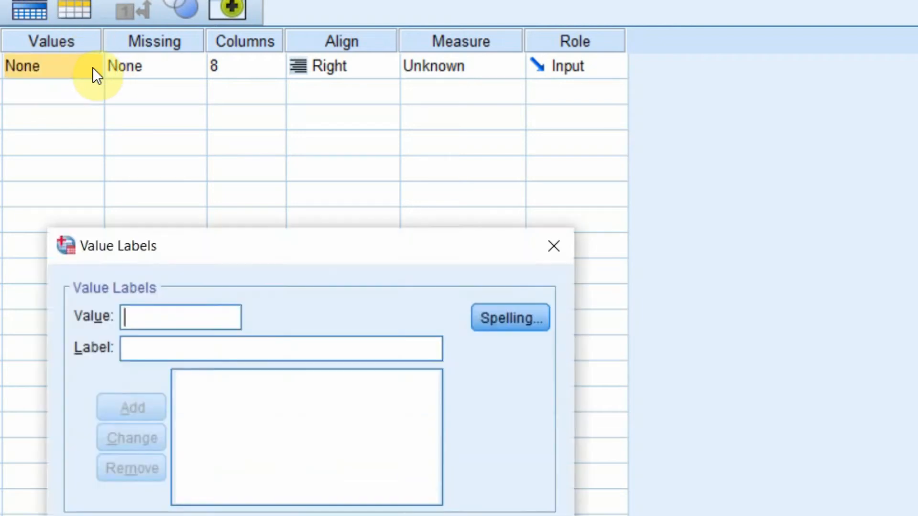
text(1)
key(Tab)
text(Male)
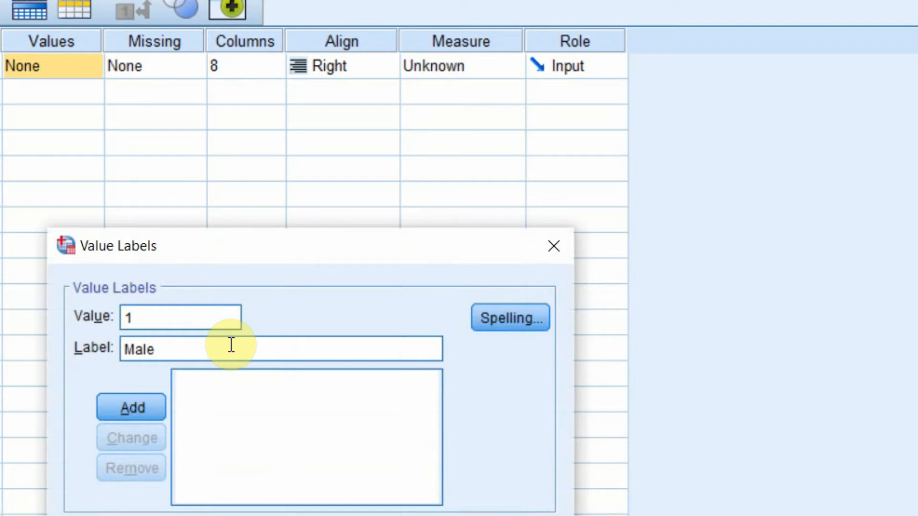
click(142, 406)
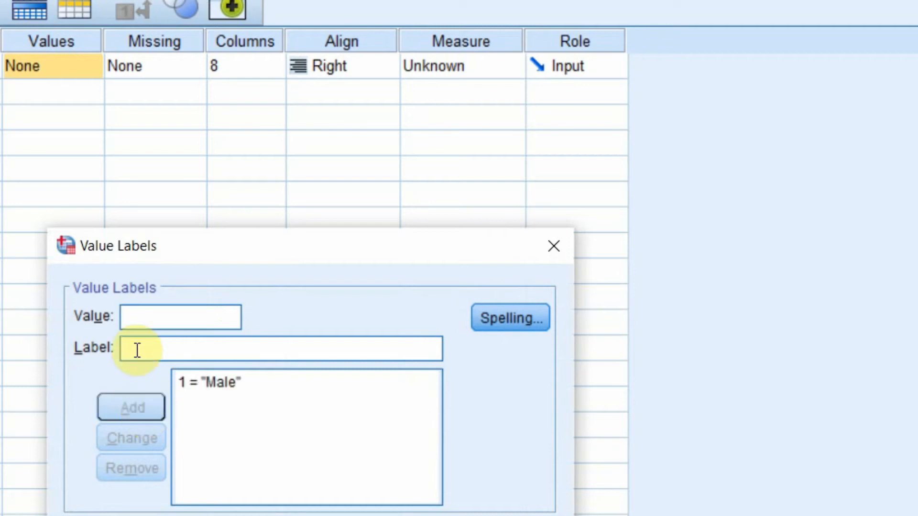
Add the value label 2 = Female for Gender and confirm the value labels.
text(2)
click(137, 350)
text(Female)
click(123, 400)
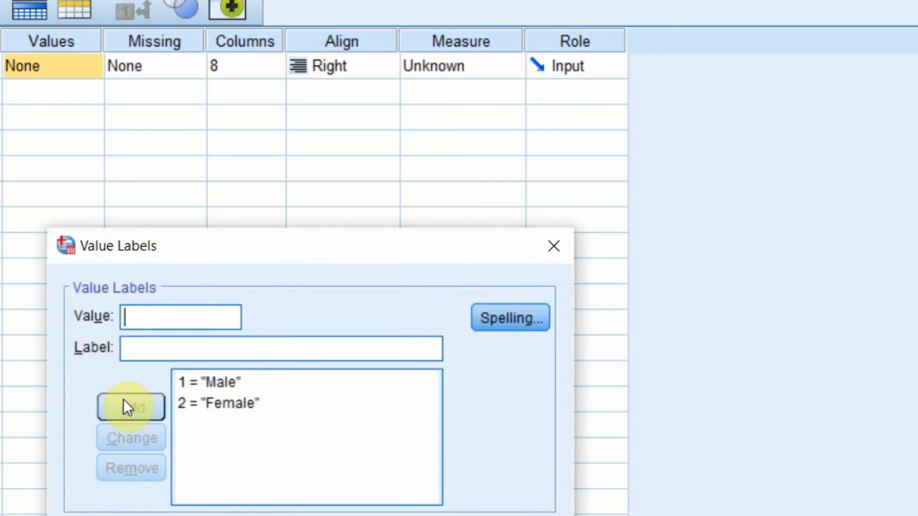
key(Return)
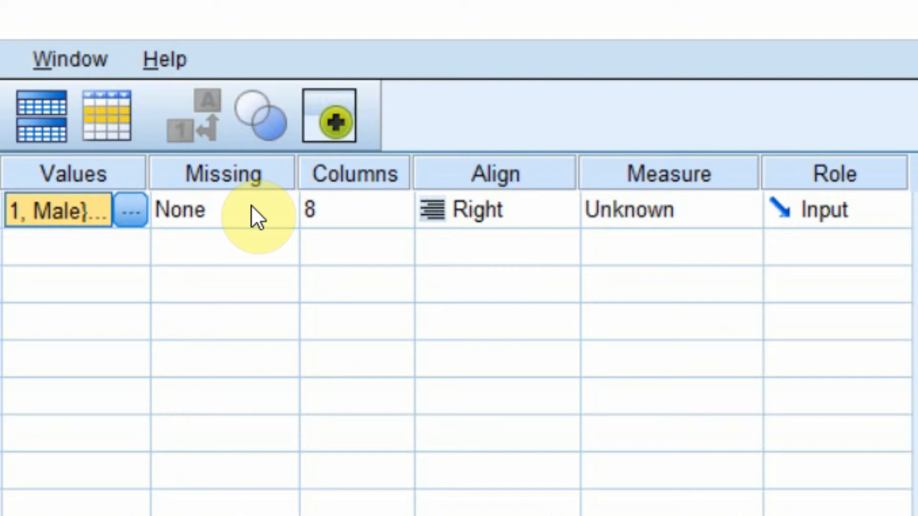
Examine the missing values options of Gender, trying Discrete missing values, and cancel.
click(381, 72)
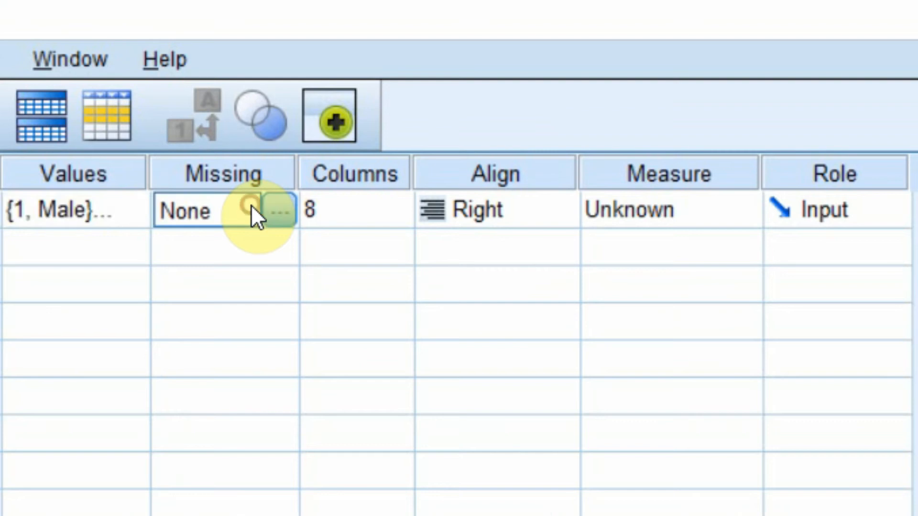
click(268, 215)
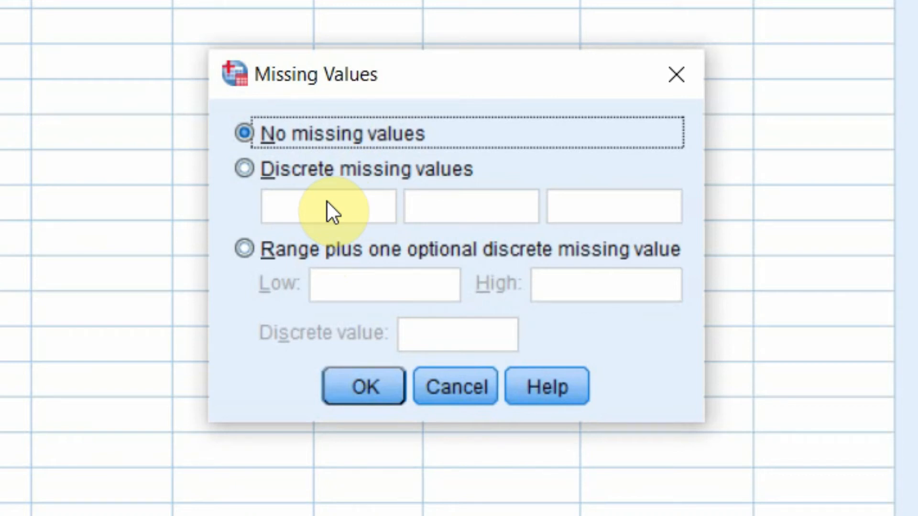
click(286, 173)
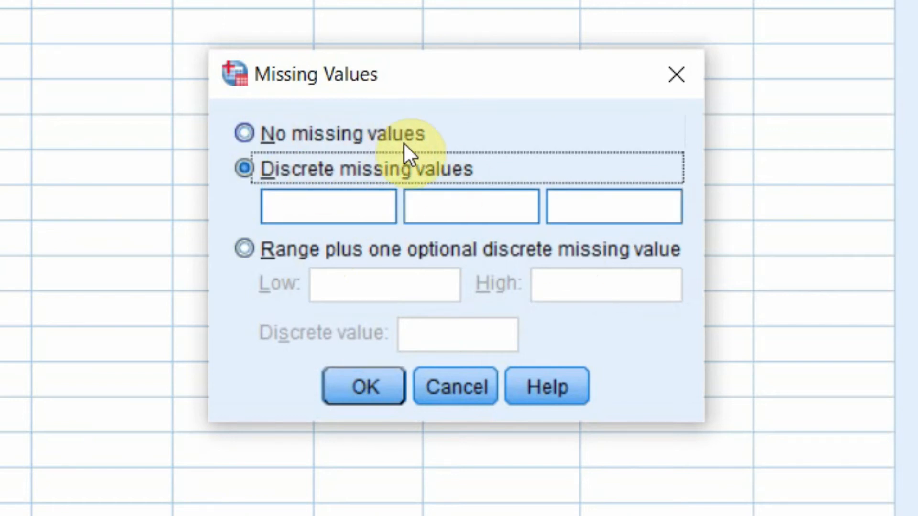
click(458, 377)
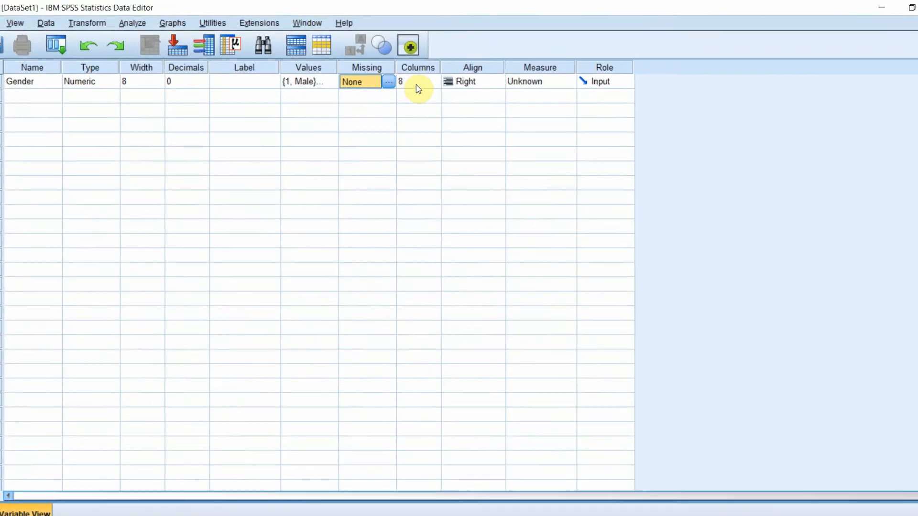
Compare Gender's display column with the data sheet and set its column width to 18.
click(419, 88)
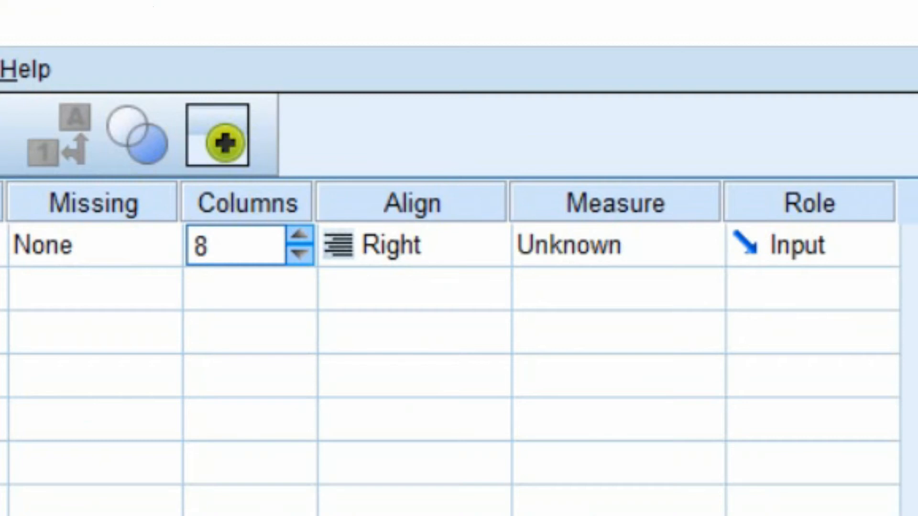
key(ctrl+t)
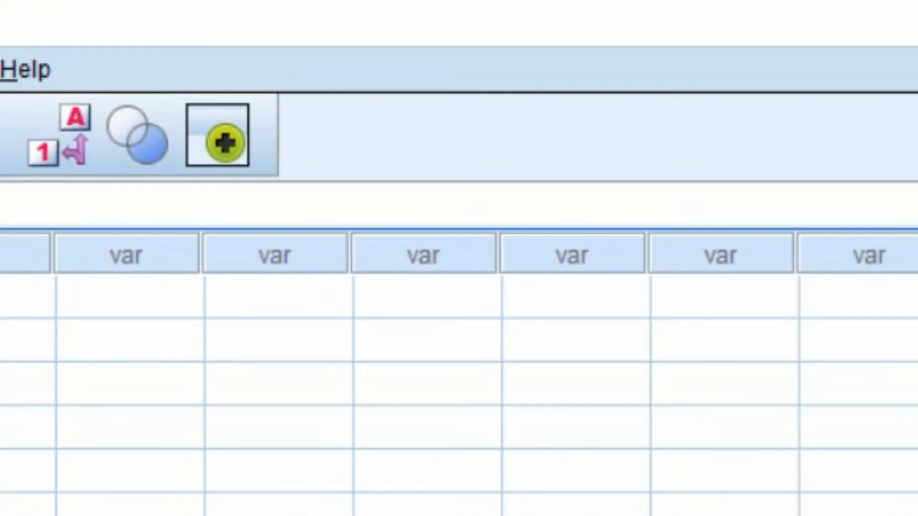
key(ctrl+t)
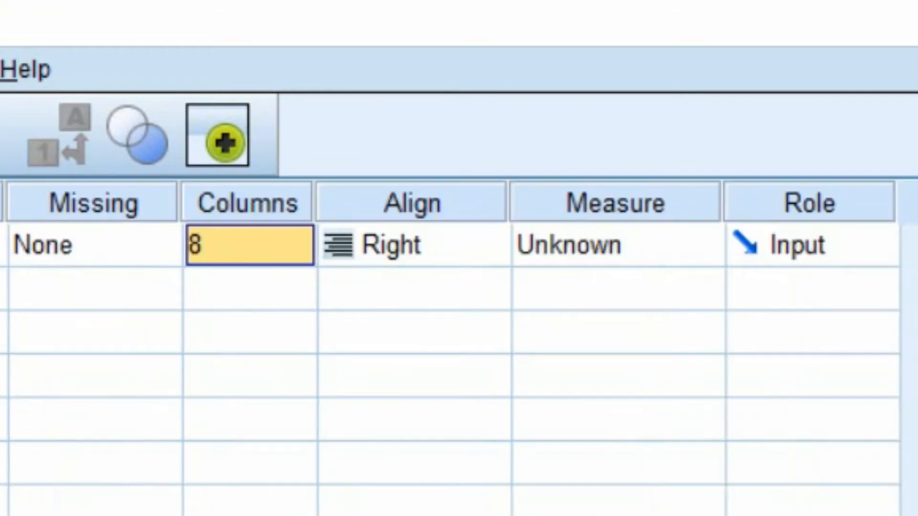
click(254, 258)
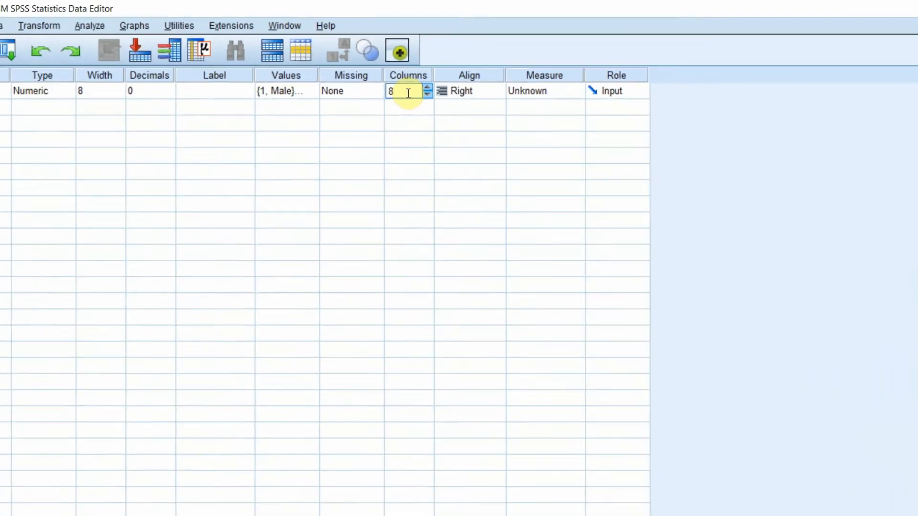
text(1)
key(Tab)
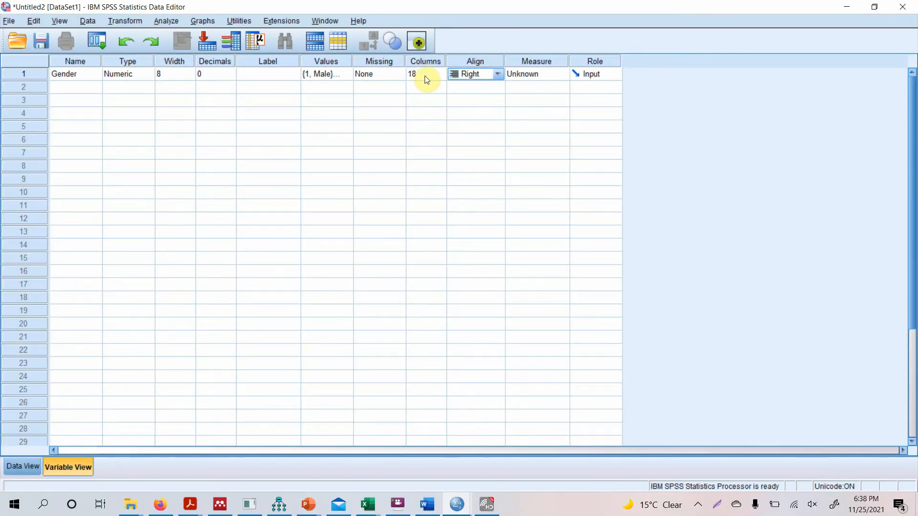
Narrow the Gender column to a width of 10 in the data sheet and return to the variable definitions.
click(22, 466)
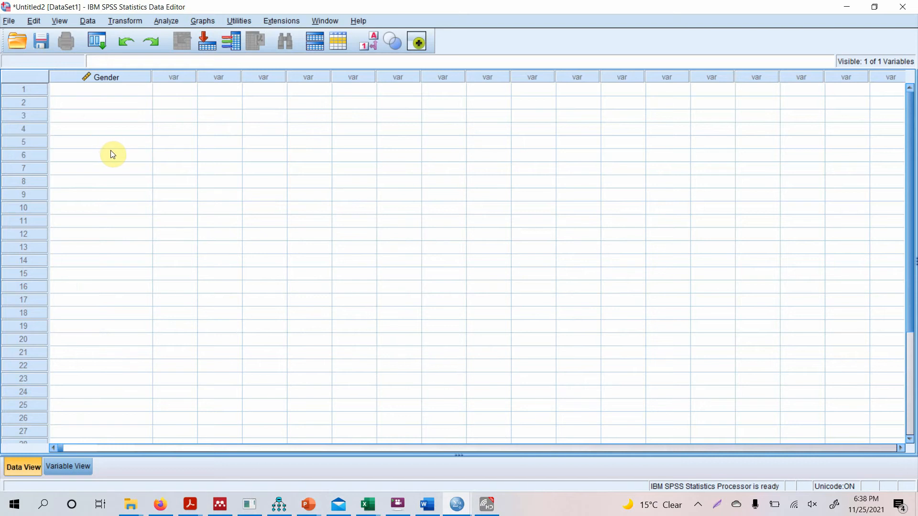
click(154, 74)
click(149, 75)
drag(150, 76, 110, 154)
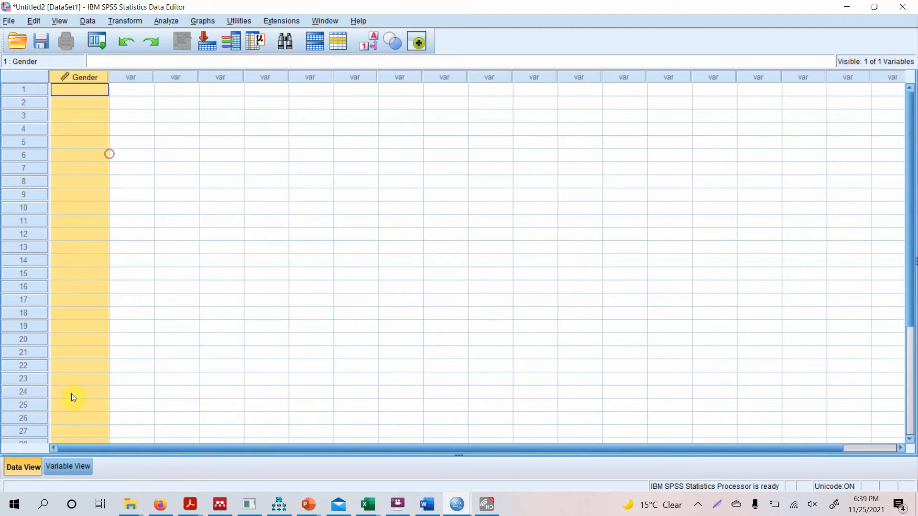
click(68, 466)
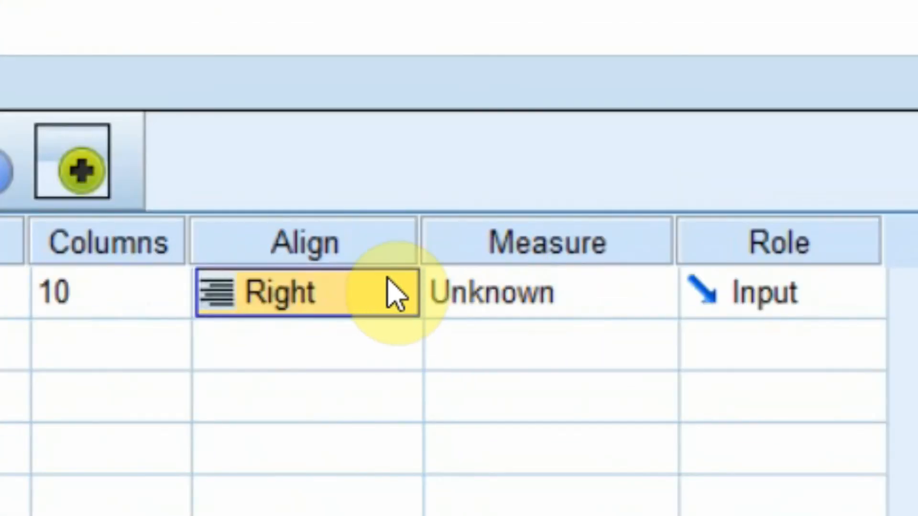
Complete Gender's attributes with Left alignment, Scale measure and Input role.
click(391, 293)
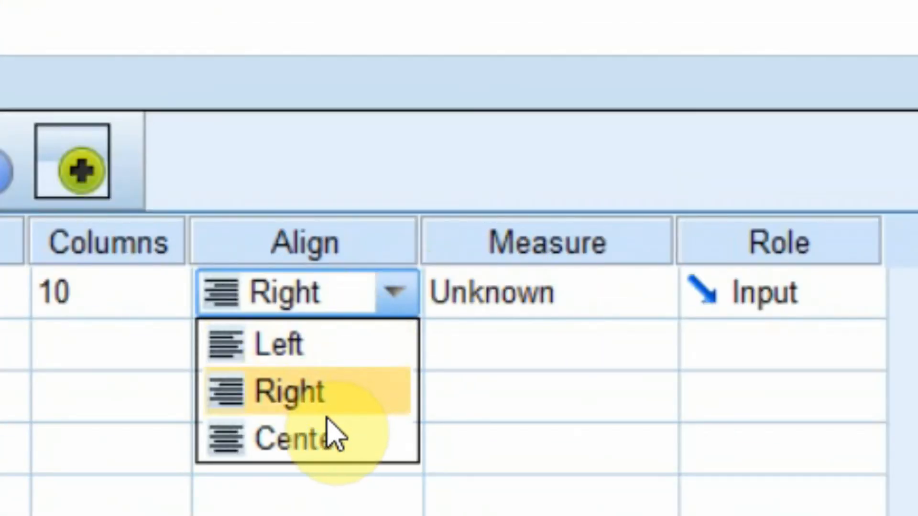
click(317, 359)
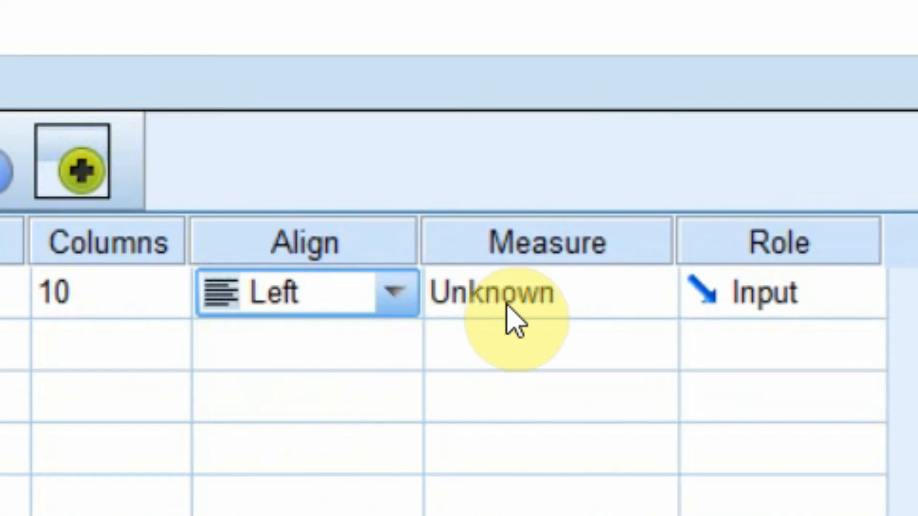
click(535, 304)
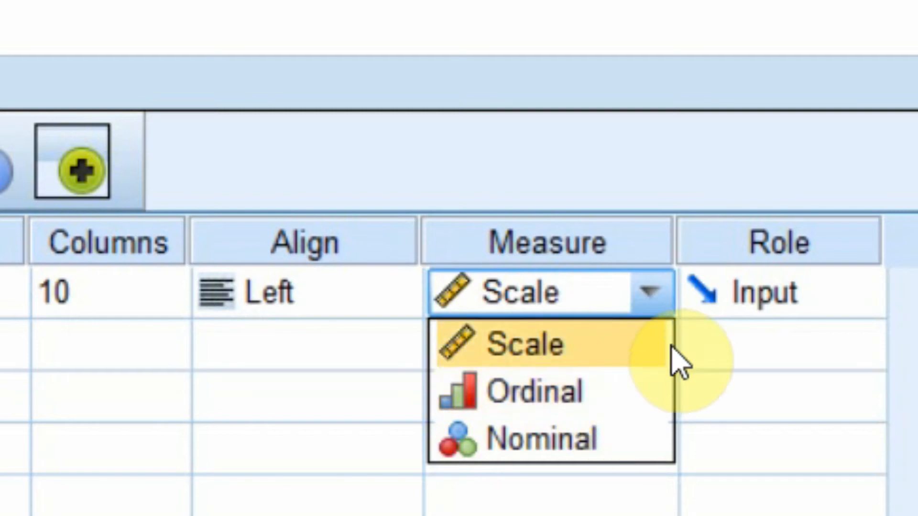
click(771, 306)
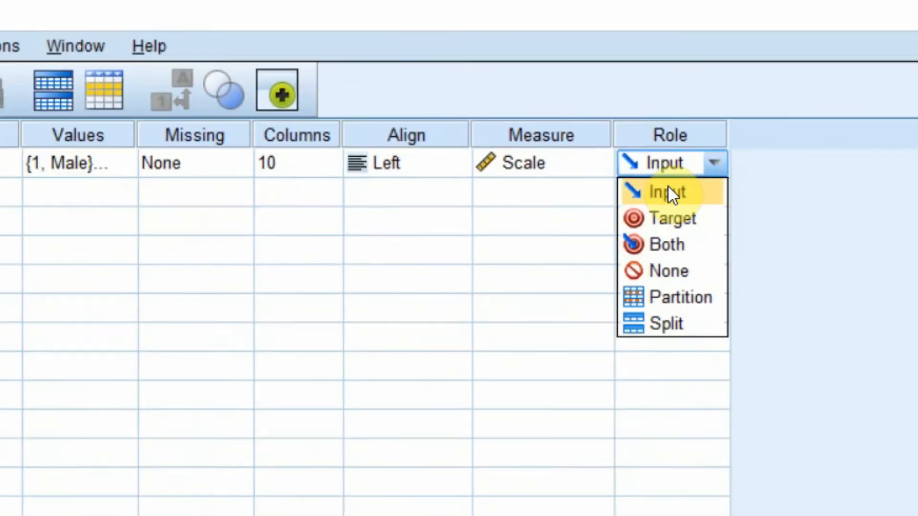
click(774, 344)
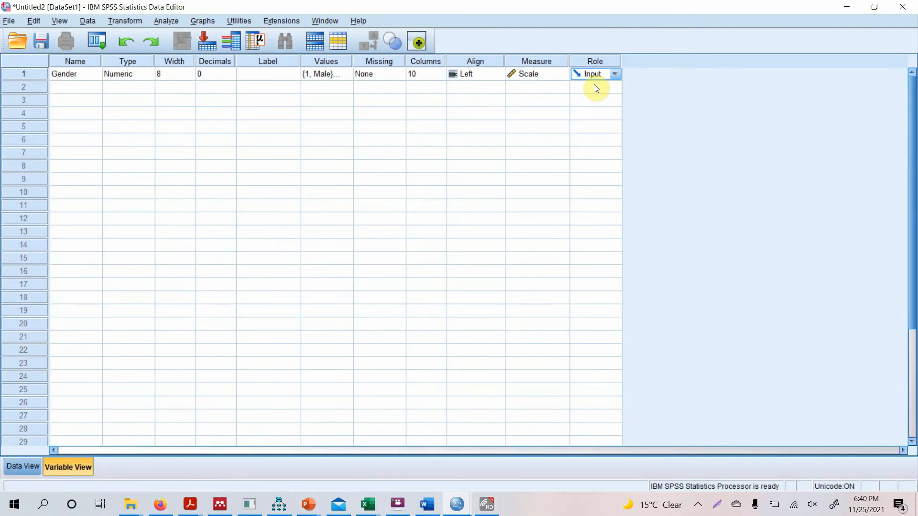
Name the second variable Age and check the other demographic fields in the Word questionnaire.
click(80, 87)
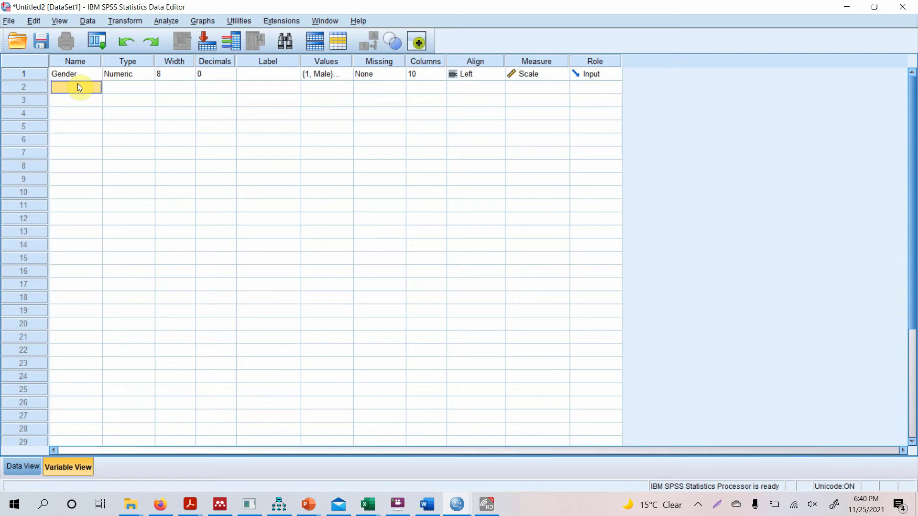
text(Age)
key(Return)
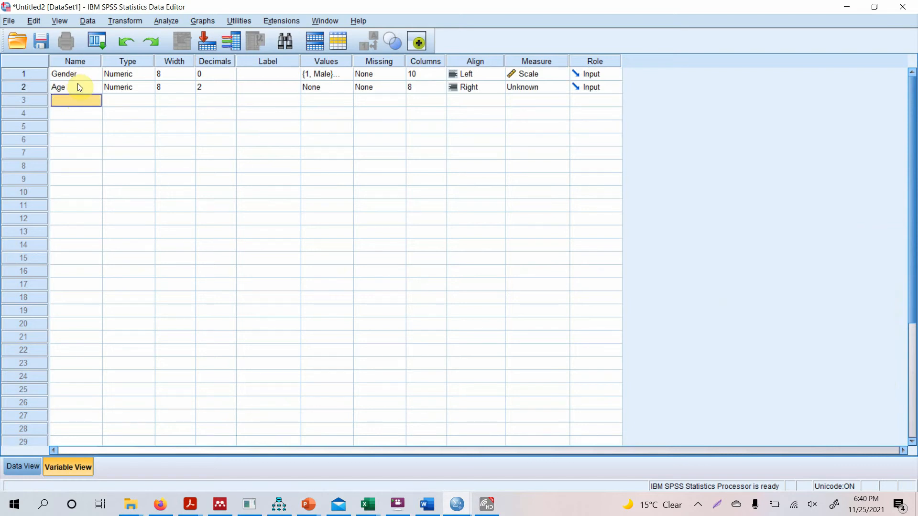
click(427, 505)
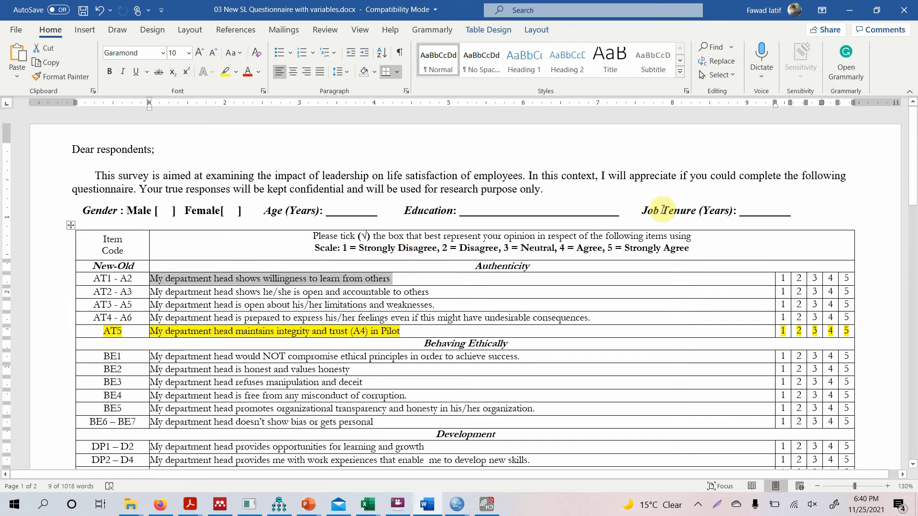
Return to the SPSS Data Editor and name the third variable Education and the fourth Tenure.
click(453, 510)
click(523, 459)
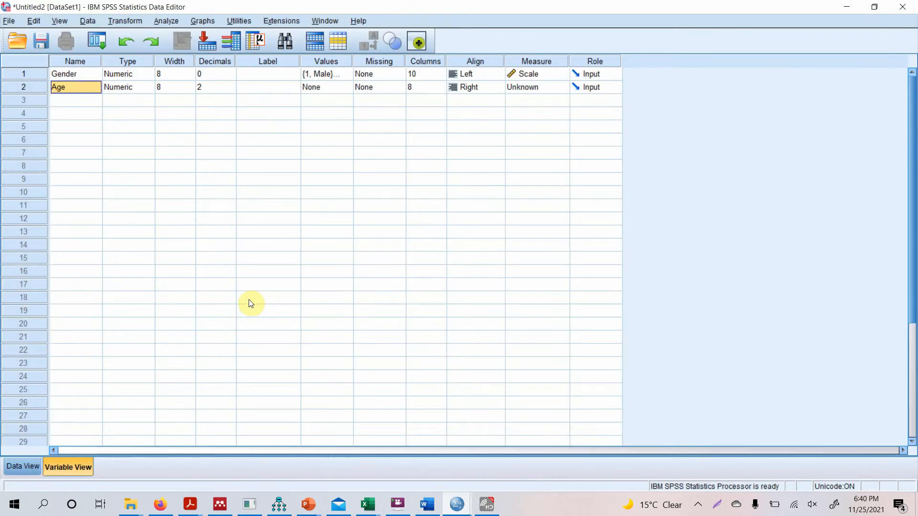
text(Eduation)
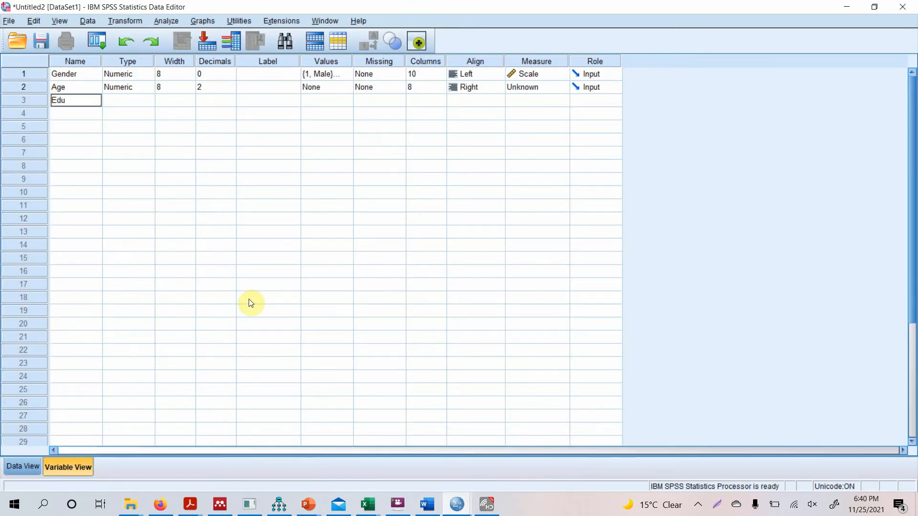
key(BackSpace)
key(BackSpace)
key(BackSpace)
key(BackSpace)
key(BackSpace)
key(BackSpace)
text(uica)
key(BackSpace)
key(BackSpace)
key(BackSpace)
text(cation)
key(Return)
text(Tenure)
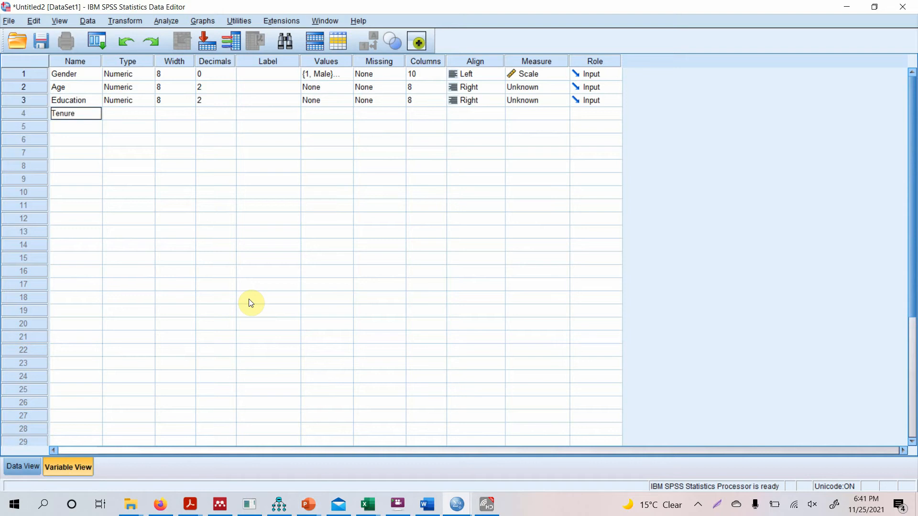
key(Return)
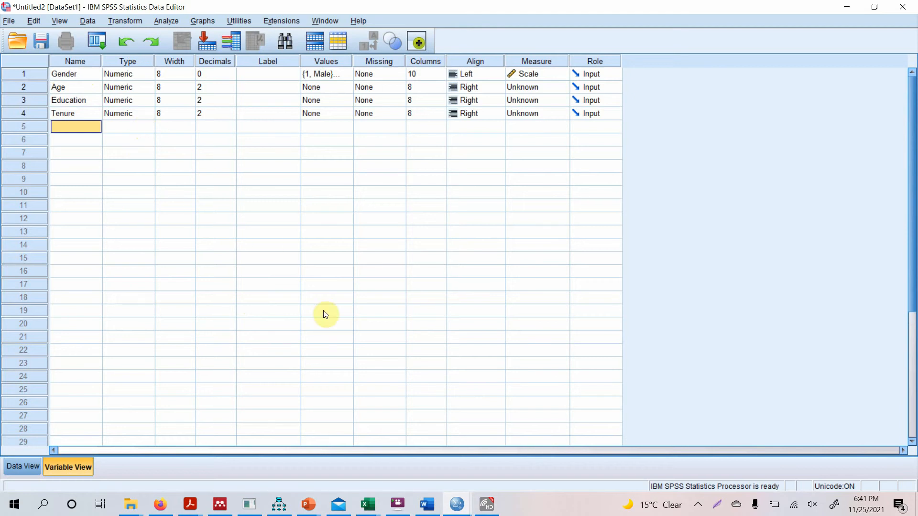
Switch to the Word questionnaire and examine the Authenticity heading with statements AT1 to AT5.
click(428, 508)
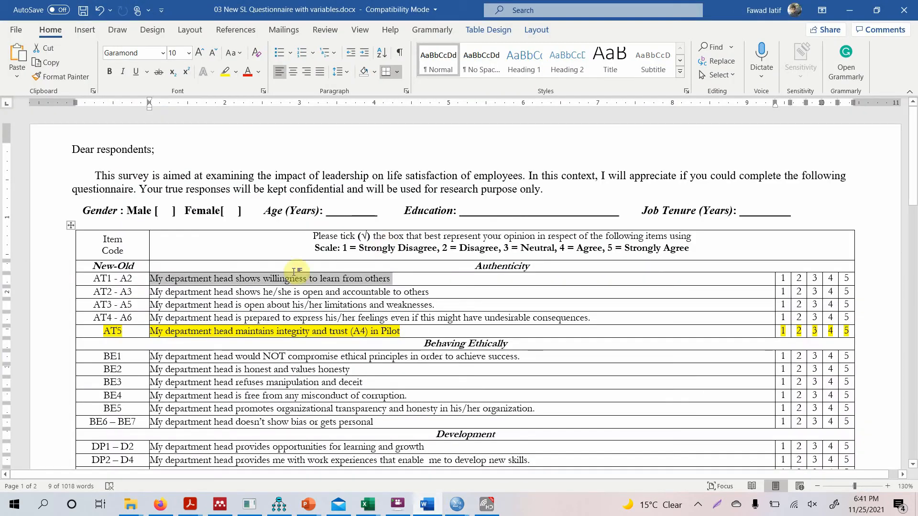
drag(267, 283, 268, 331)
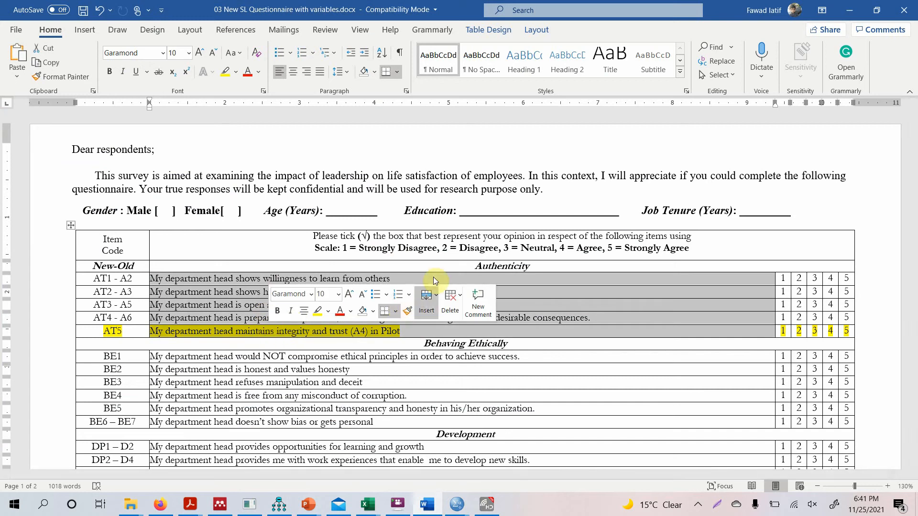
drag(471, 262, 539, 265)
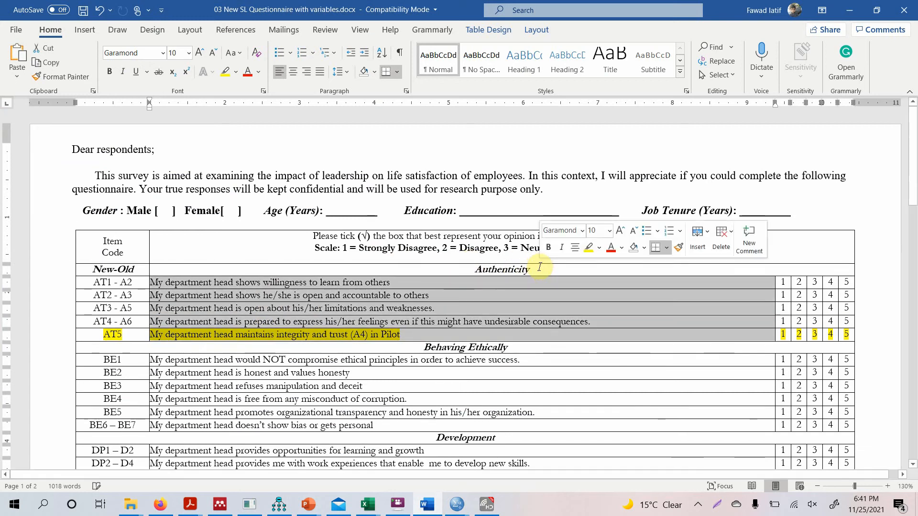
click(539, 264)
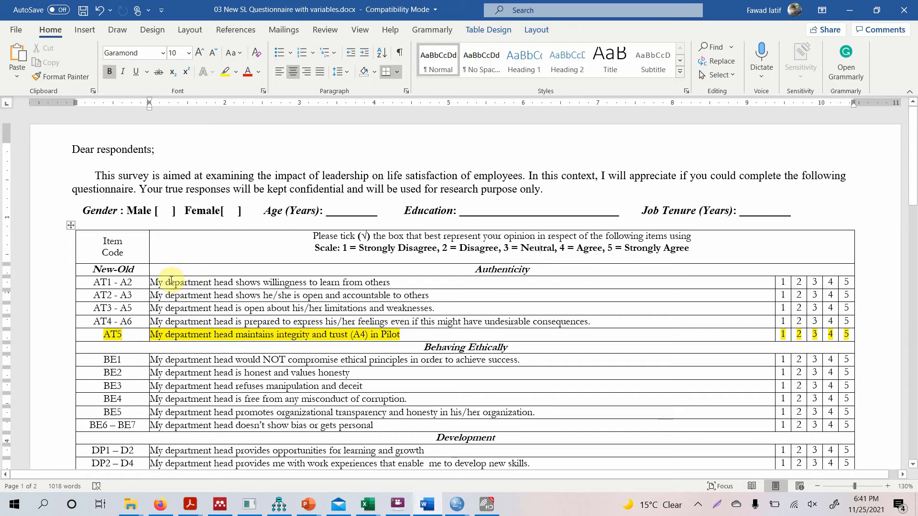
Select the five Authenticity statements in the Word questionnaire, and name the fifth to ninth SPSS variables AT1, AT2, AT3, AT4 and AT5.
drag(175, 282, 170, 332)
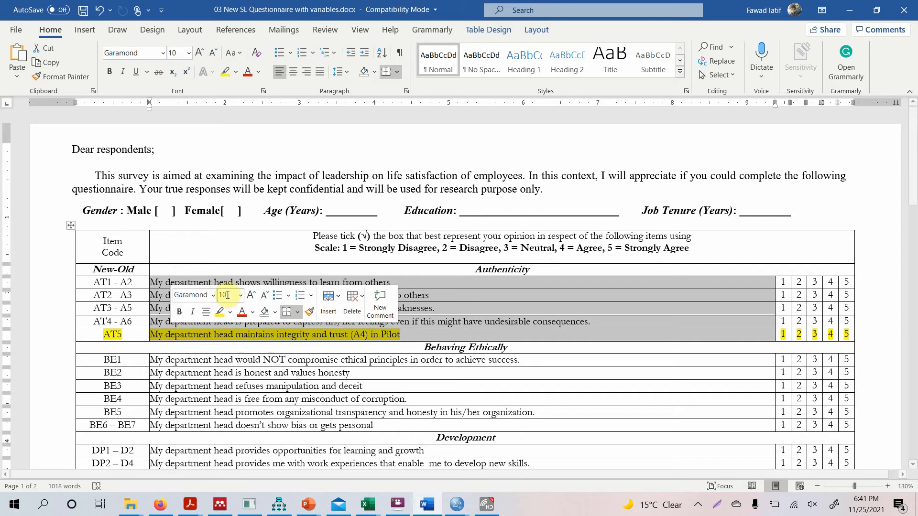
mouse_move(457, 506)
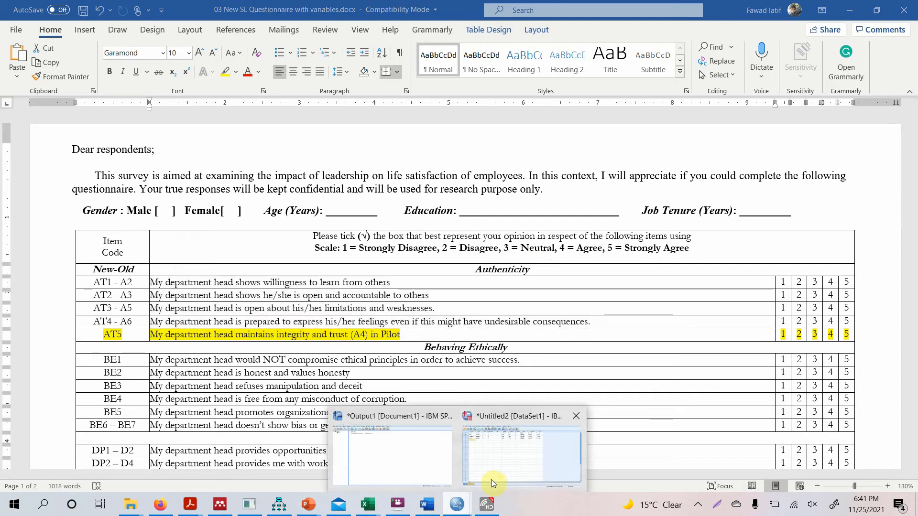
click(513, 476)
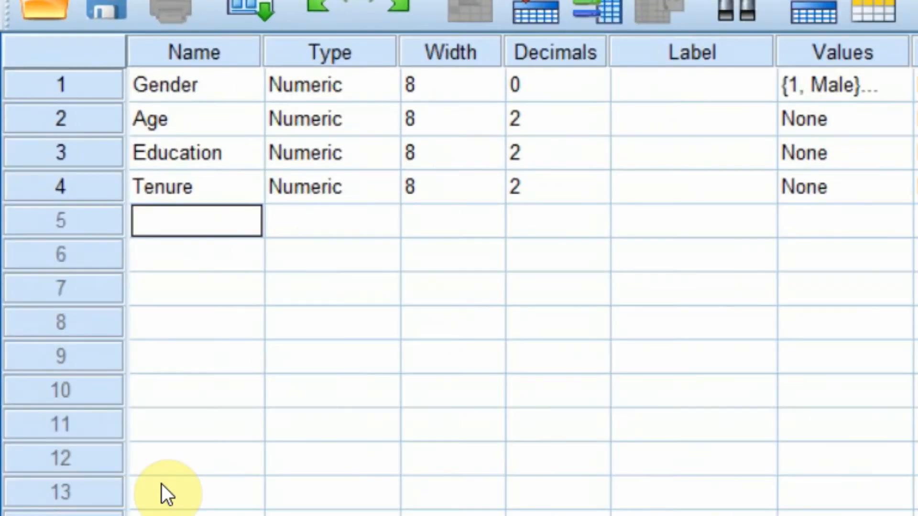
text(AT1)
key(Return)
text(AT2)
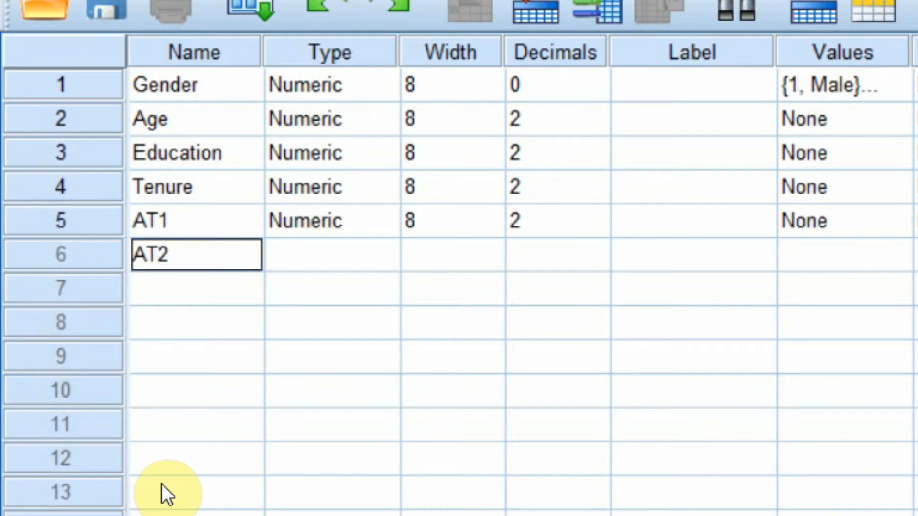
key(Return)
text(AT3)
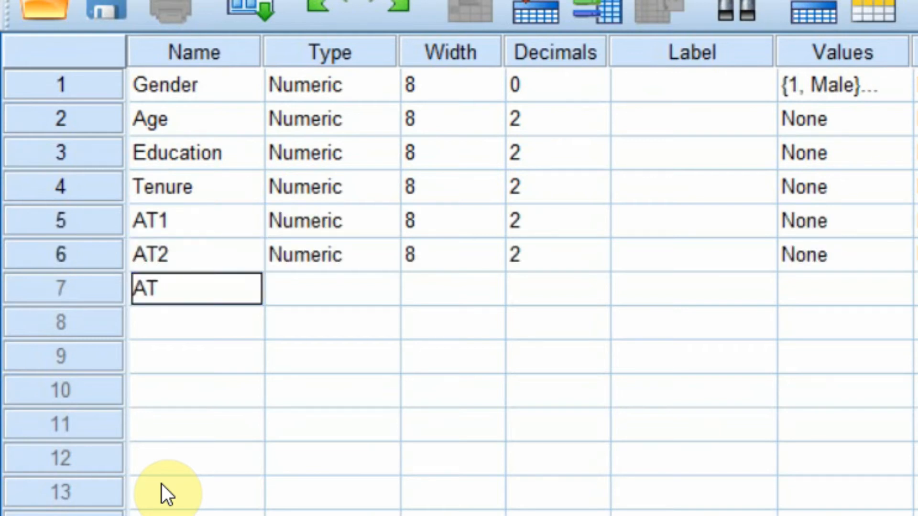
key(Return)
text(AT4)
key(Return)
text(AT5)
key(Up)
key(Up)
key(Up)
key(Up)
key(shift+Down)
key(shift+Down)
key(shift+Down)
key(shift+Down)
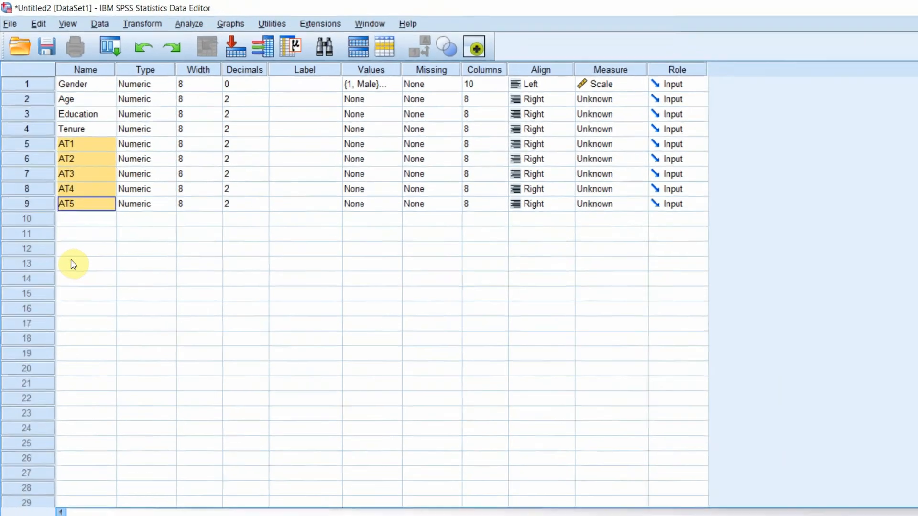
key(shift+Right)
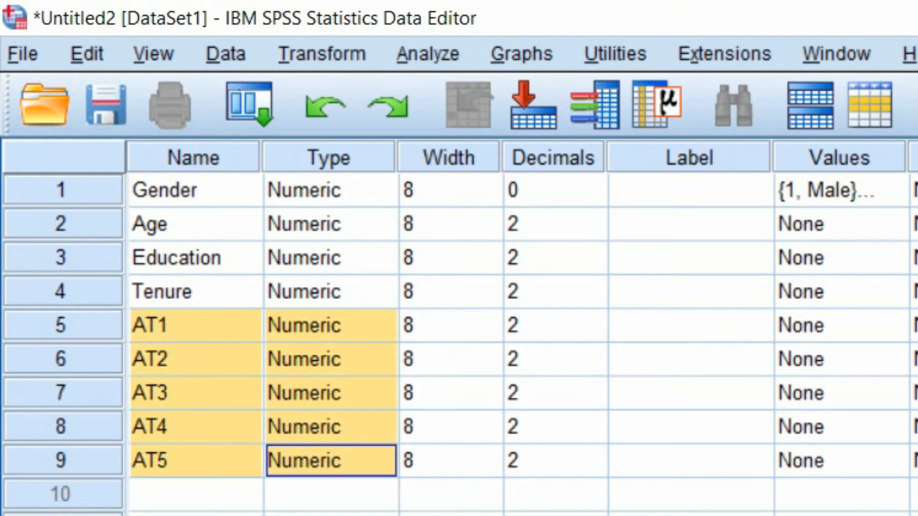
Paste the five Authenticity statements from the Word questionnaire as the labels of variables AT1 to AT5 in SPSS.
click(661, 331)
key(alt+Tab)
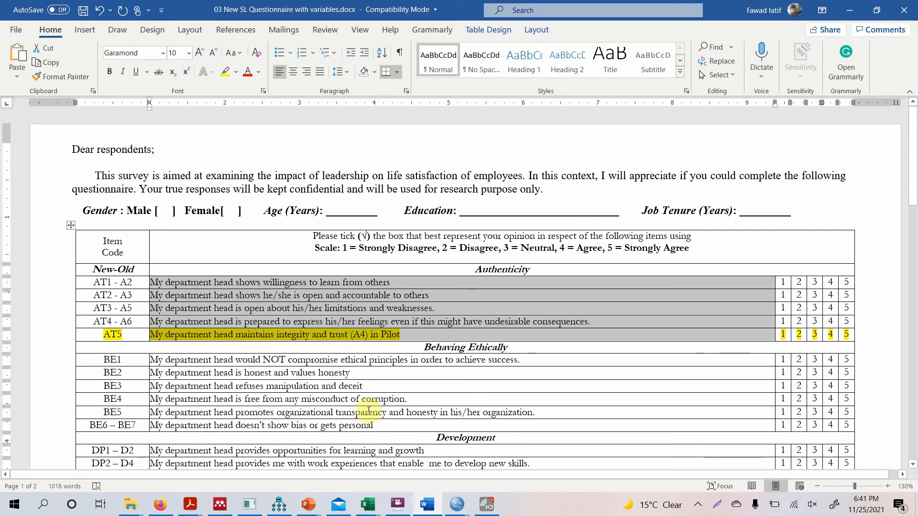
click(457, 505)
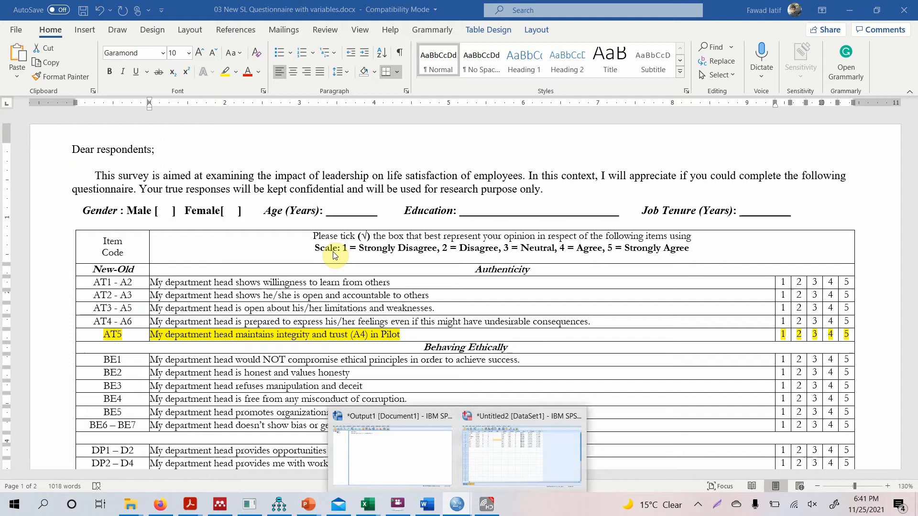
click(527, 480)
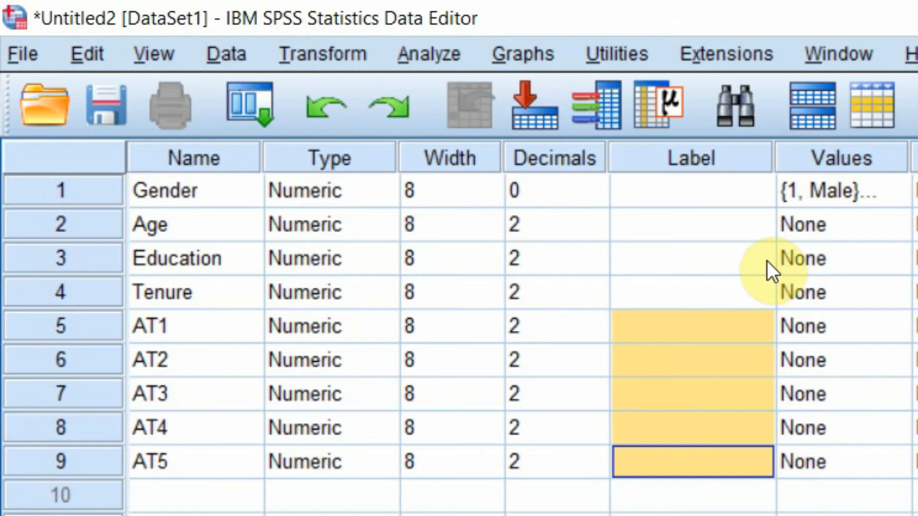
key(ctrl+v)
Widen the Label column to fit the full questionnaire statements and select AT1's label.
double_click(772, 152)
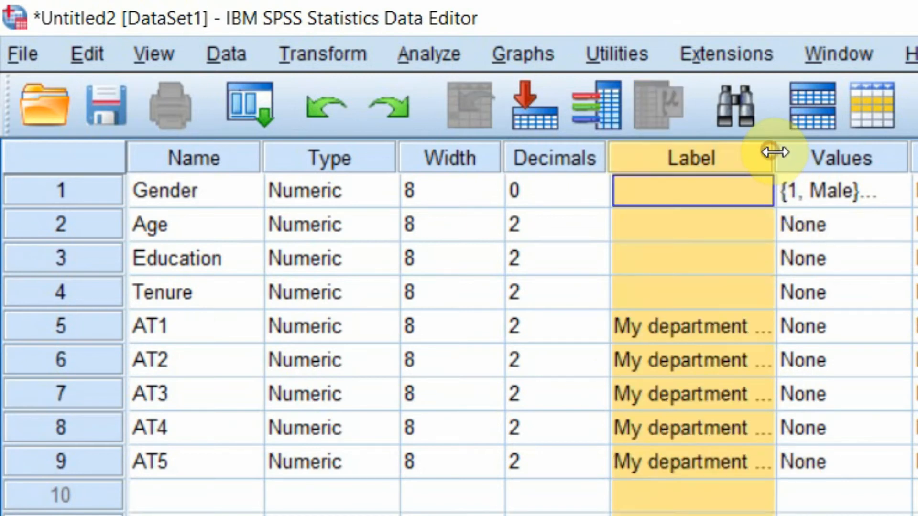
double_click(775, 153)
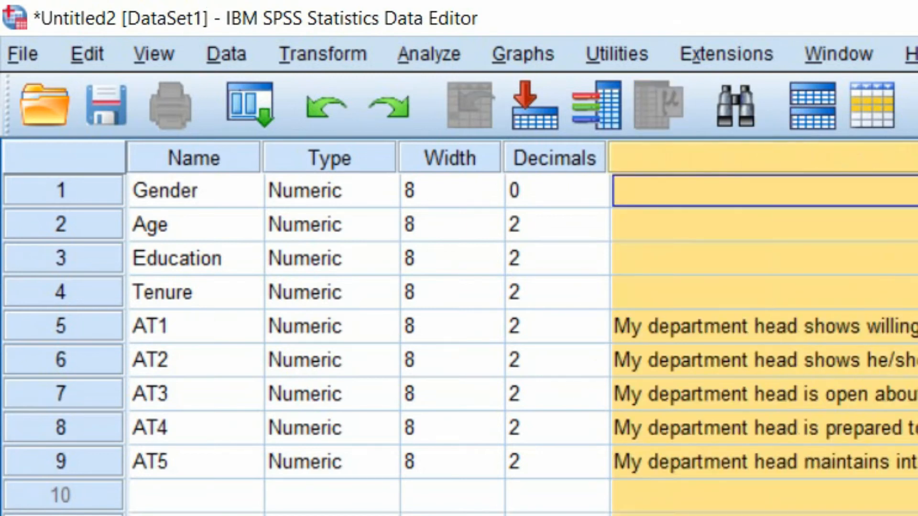
click(830, 335)
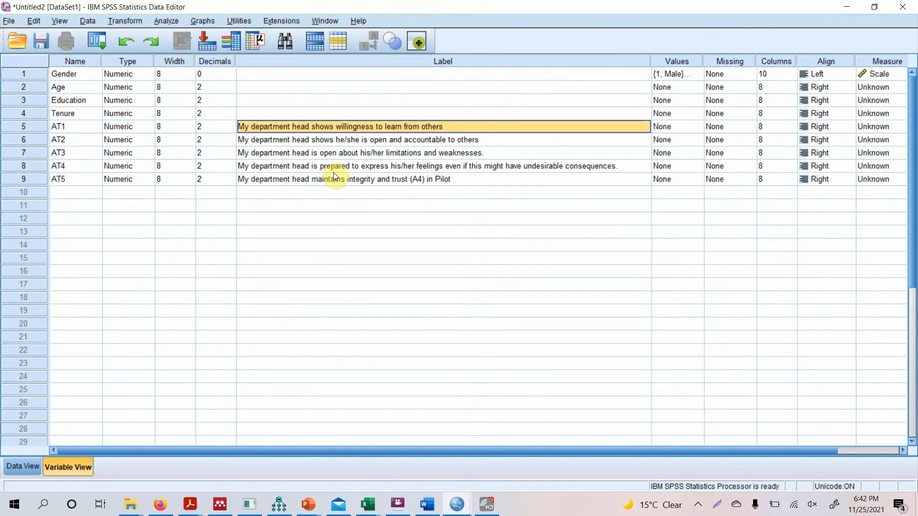
Check the Behaving Ethically items in the Word questionnaire and return to the SPSS Data Editor.
click(427, 504)
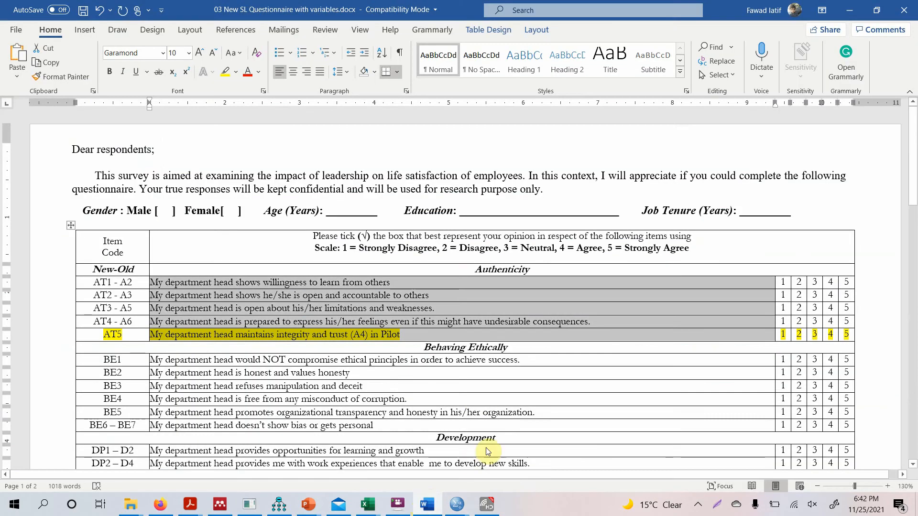
click(645, 415)
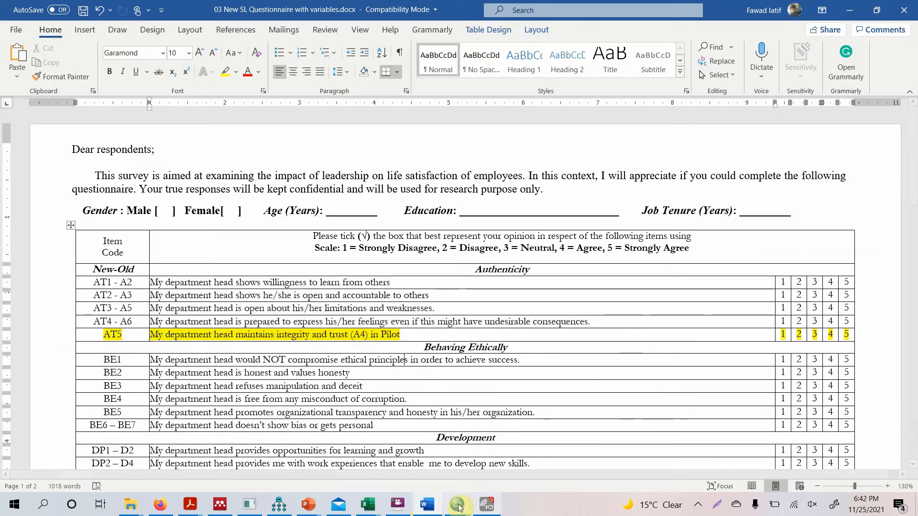
mouse_move(458, 505)
click(487, 466)
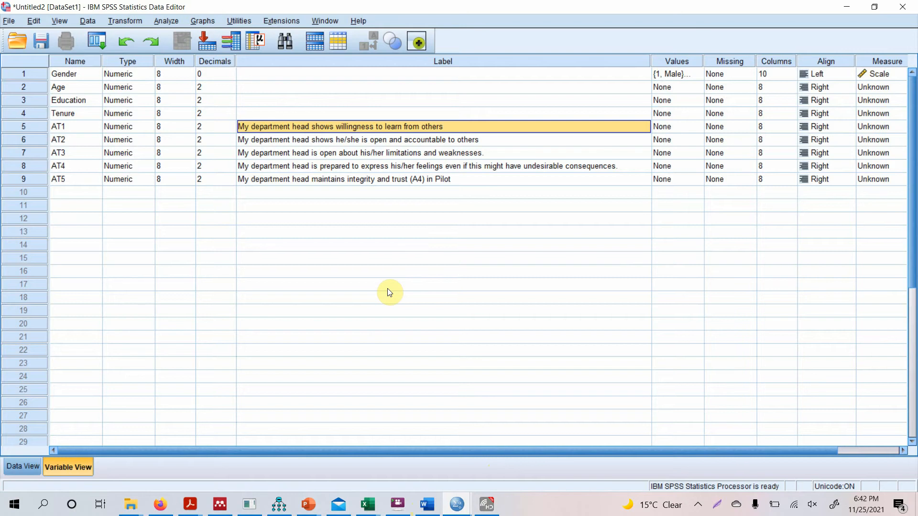
In Data View, enter the first respondent's demographics: Gender 1, Age 27, Education 18 and Tenure 3.
click(21, 467)
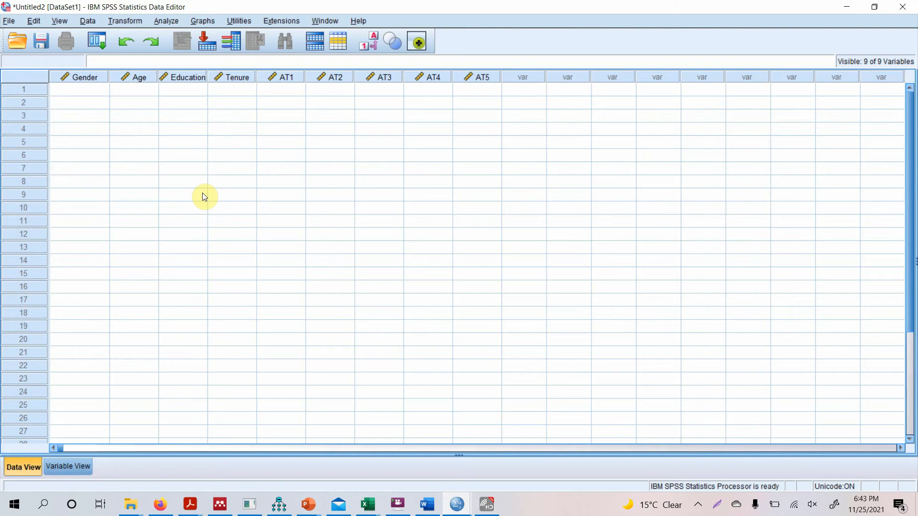
click(79, 90)
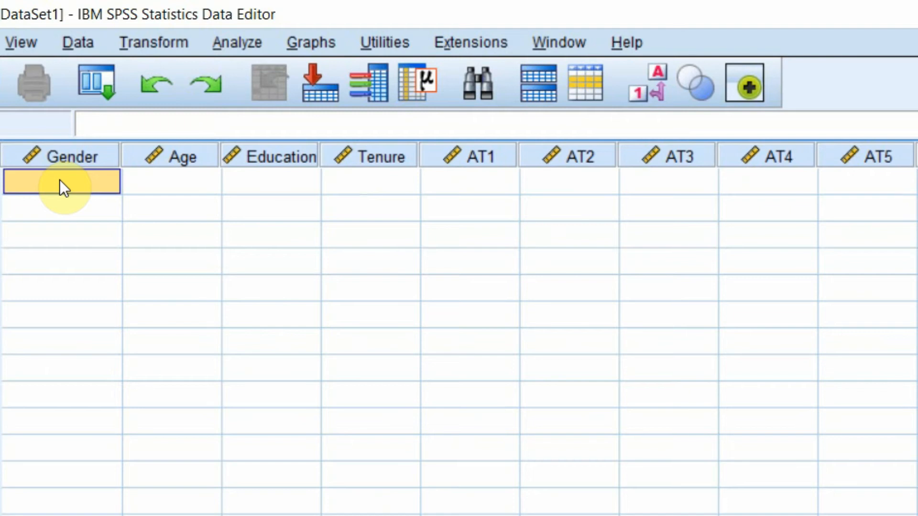
text(1)
key(Tab)
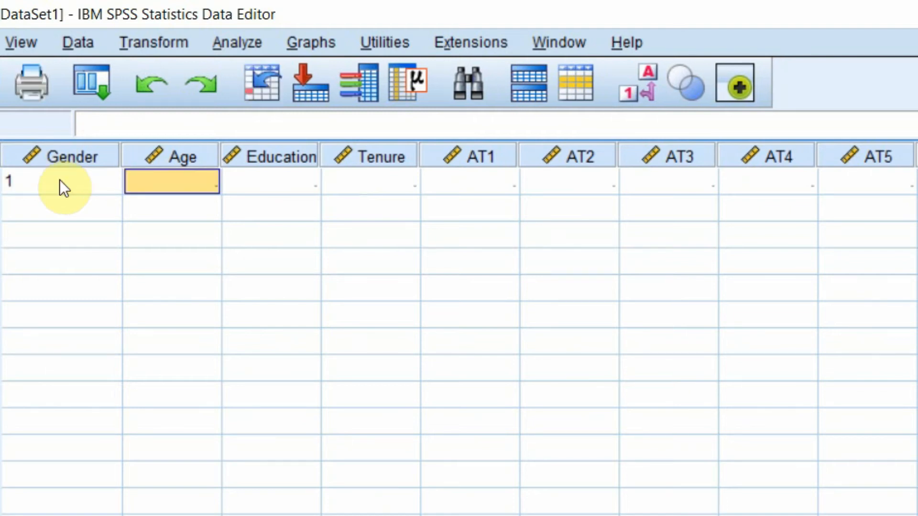
text(27)
key(Tab)
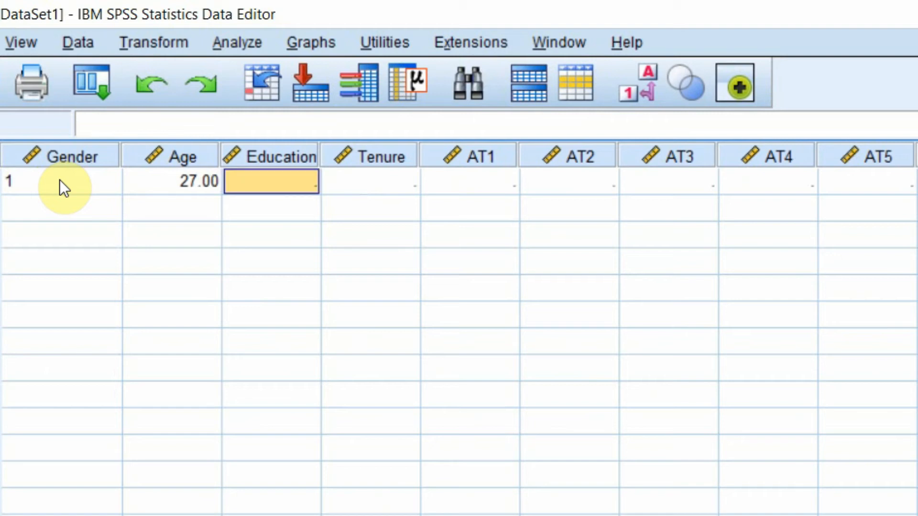
text(18)
key(Tab)
text(3)
key(Tab)
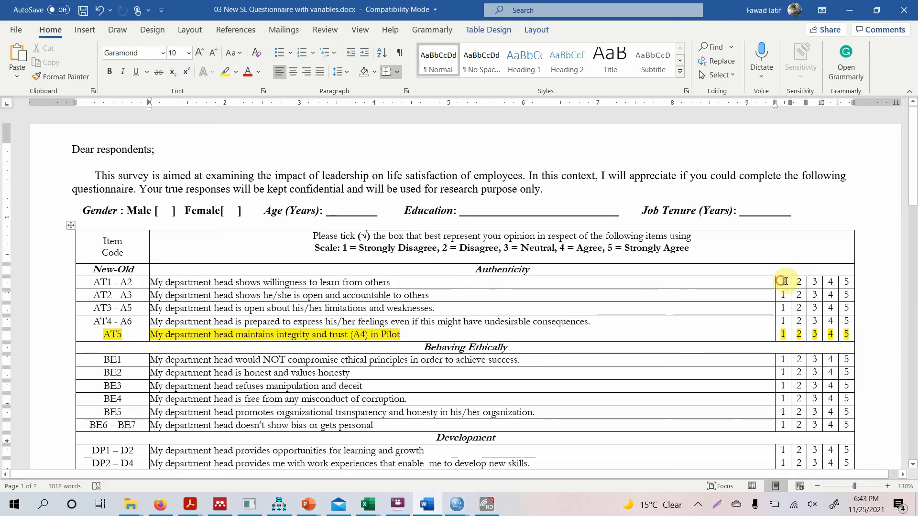
Check the Authenticity rating cells in Word, then enter the first respondent's AT1 to AT5 answers in SPSS as 3, 4, 4, 5 and 5.
drag(785, 281, 847, 334)
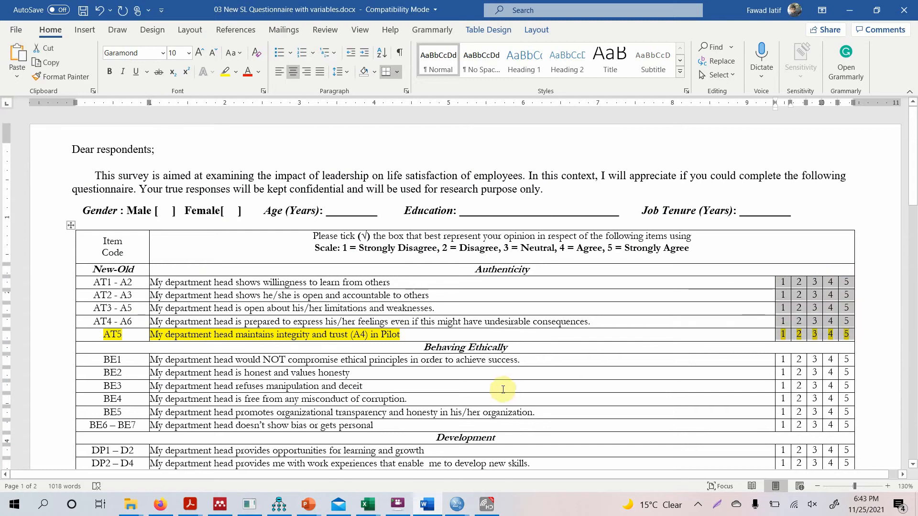
click(518, 472)
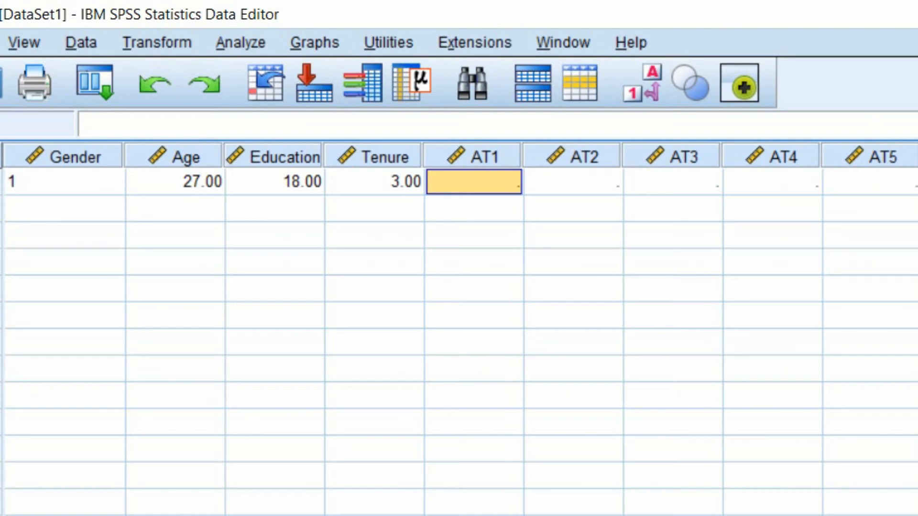
text(3)
key(Tab)
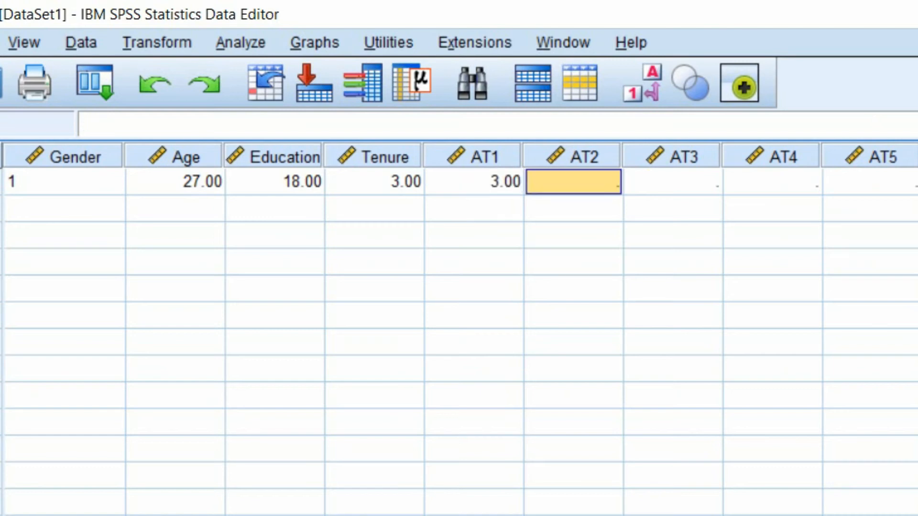
text(4)
key(Tab)
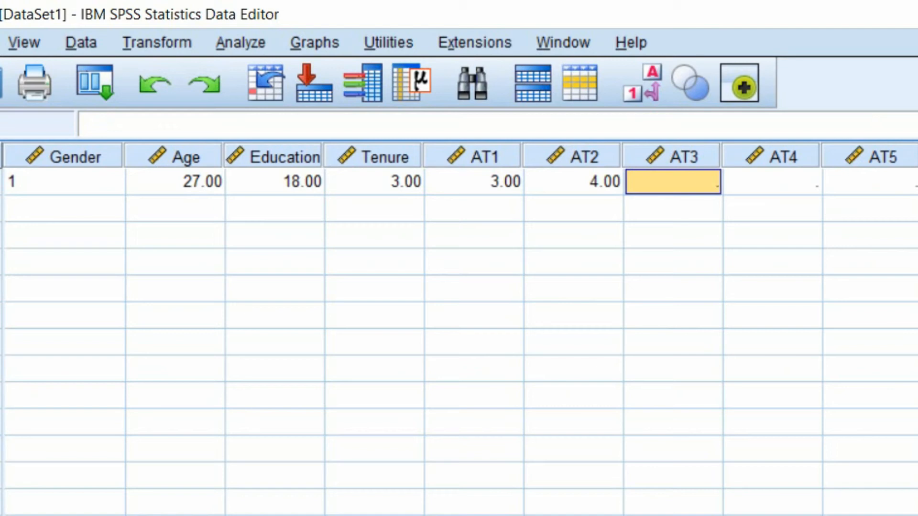
text(4)
key(Tab)
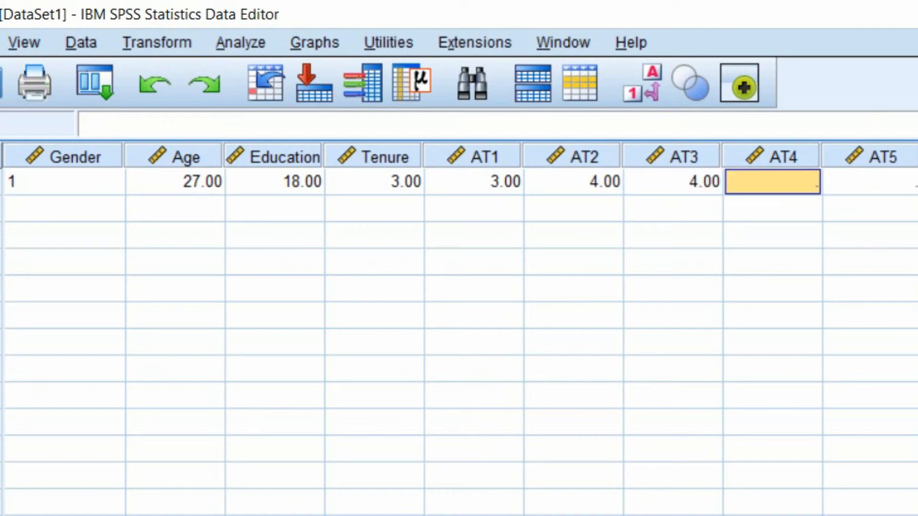
text(5)
key(Tab)
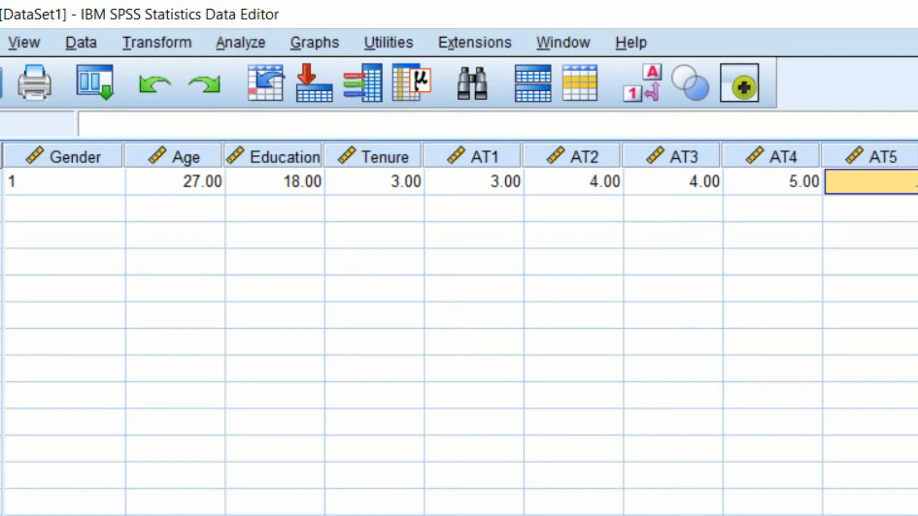
text(5)
key(Tab)
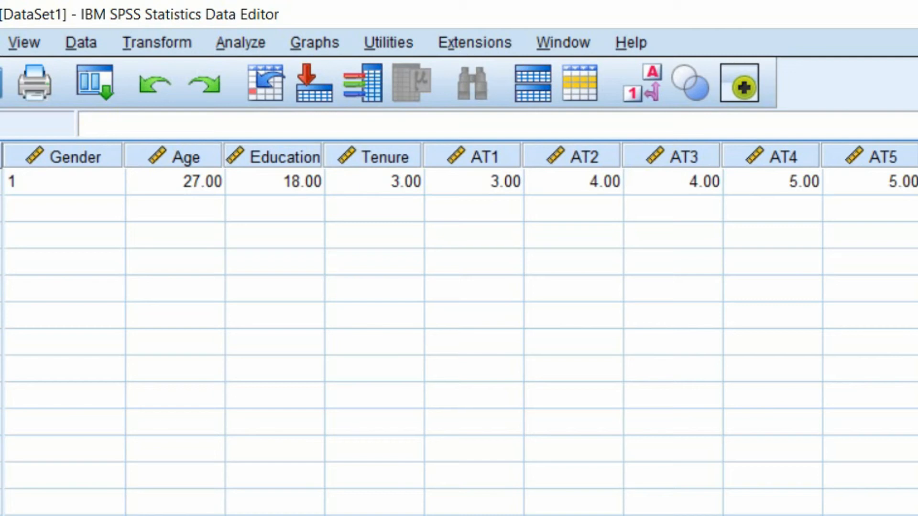
Enter the second respondent's demographics in the second row: Gender 2, Age 21, Education 18 and Tenure 3.
click(870, 208)
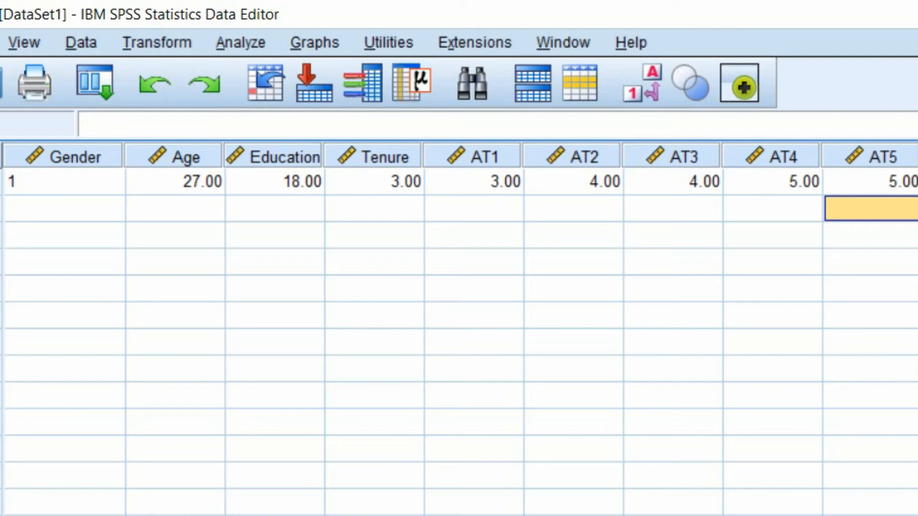
click(772, 208)
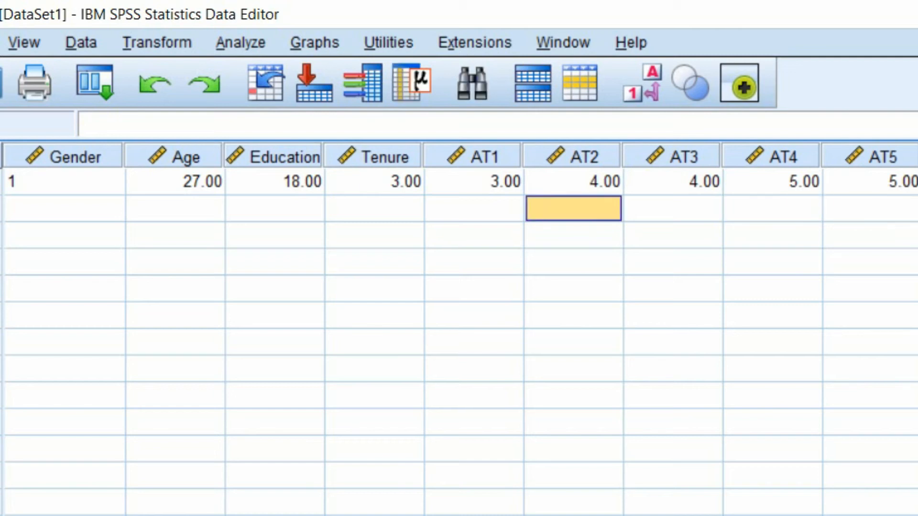
click(64, 207)
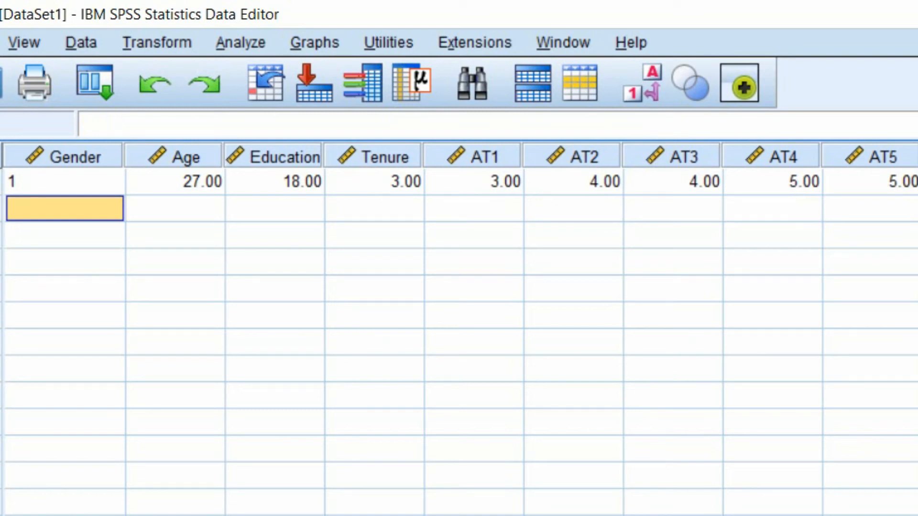
text(2)
key(Tab)
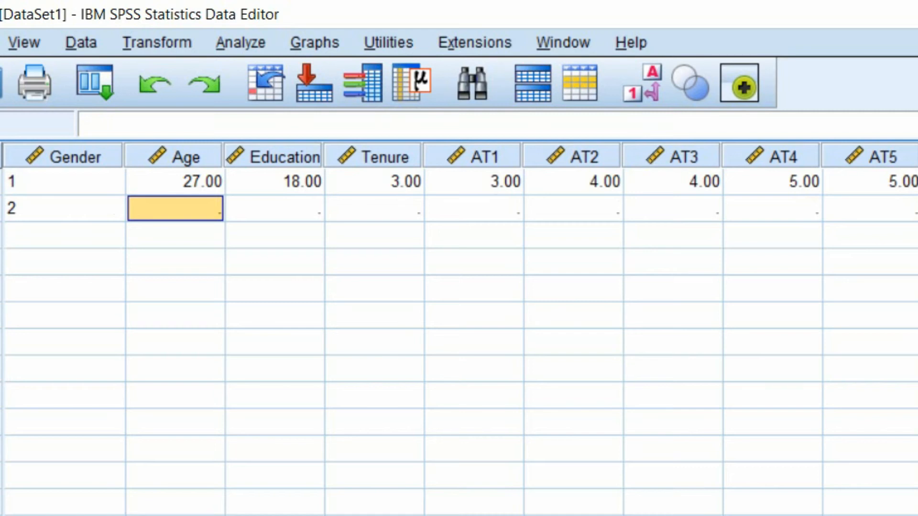
text(21)
key(Tab)
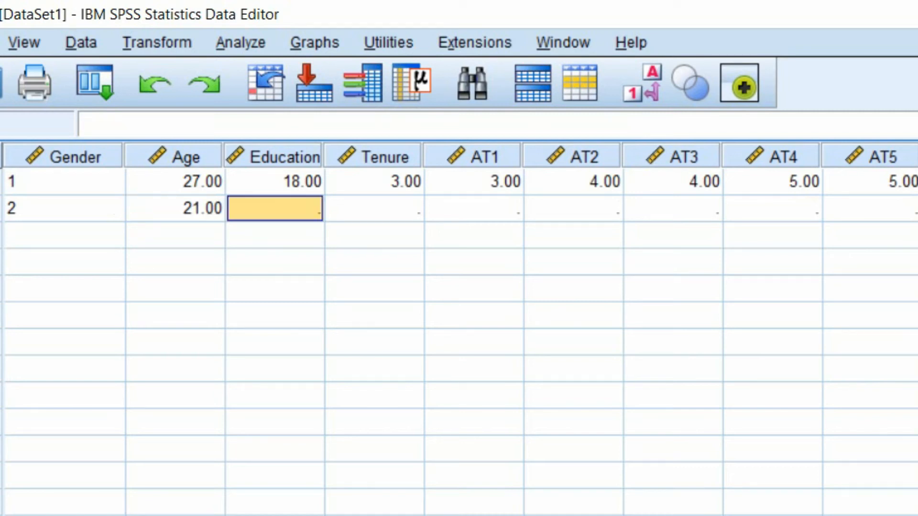
text(18)
key(Tab)
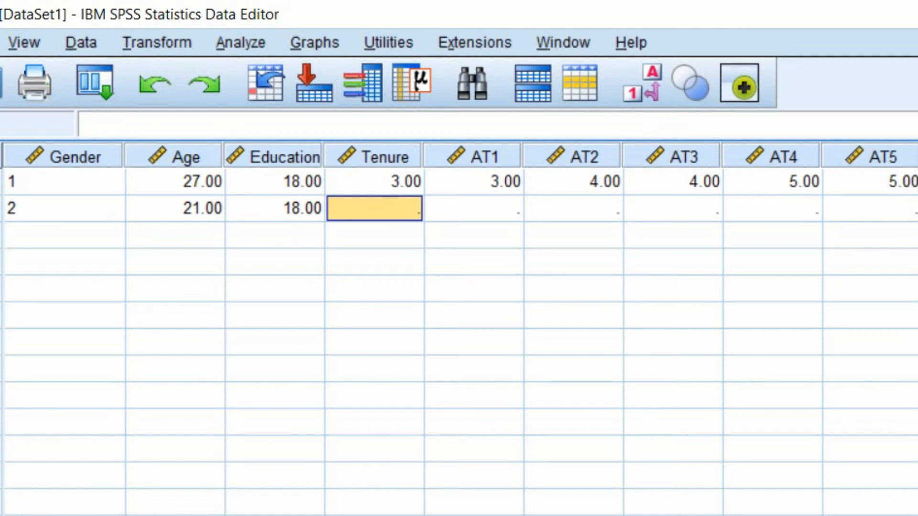
text(3)
key(Tab)
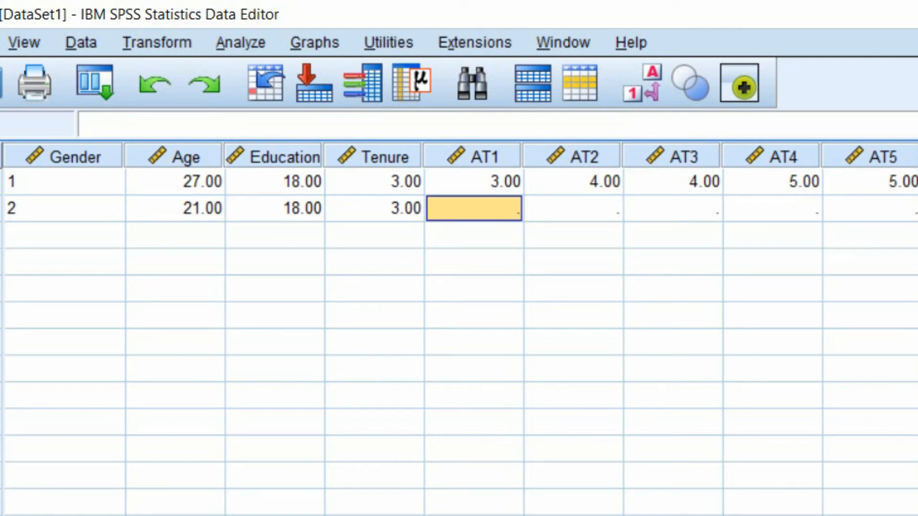
Enter the second respondent's AT1 to AT5 answers as 1, 2, 3, 3 and 3.
key(Tab)
key(Left)
text(1)
key(Tab)
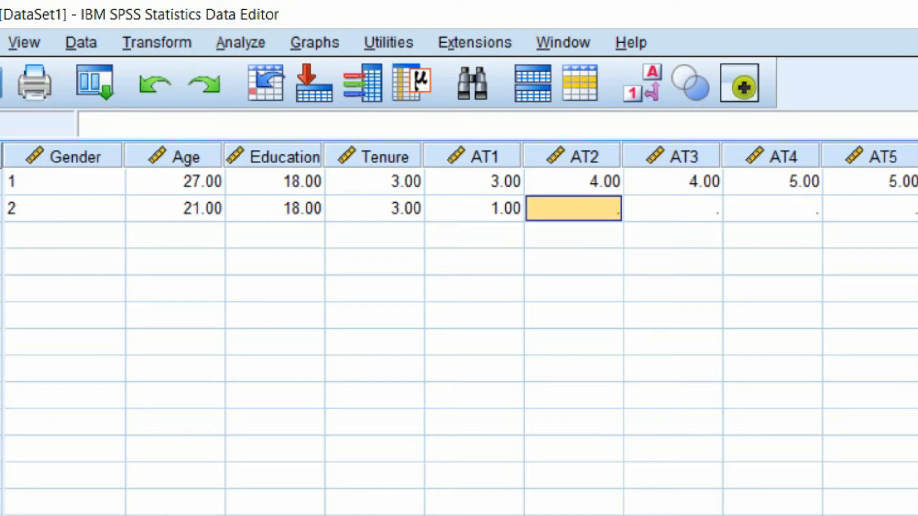
text(2)
key(Tab)
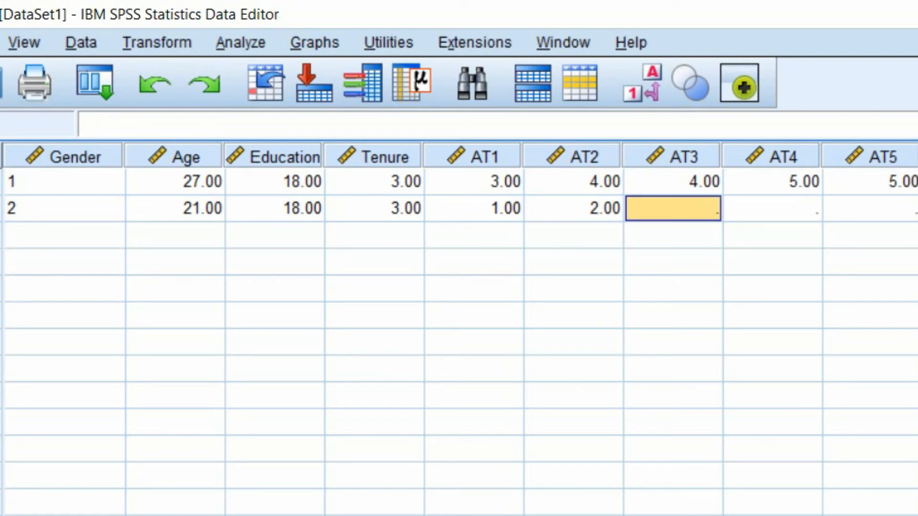
text(3)
key(Tab)
text(3)
key(Tab)
text(3)
key(Return)
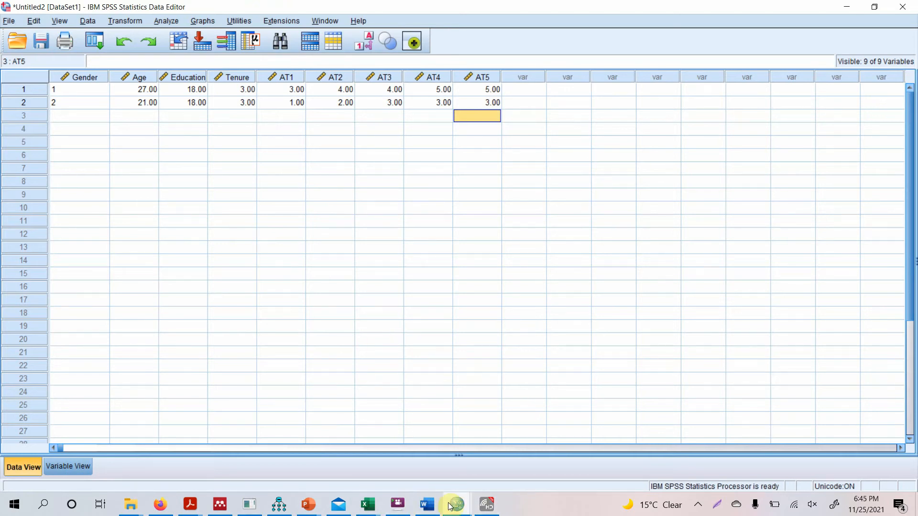
Open the recently used data file Complete - Original.sav.
click(10, 22)
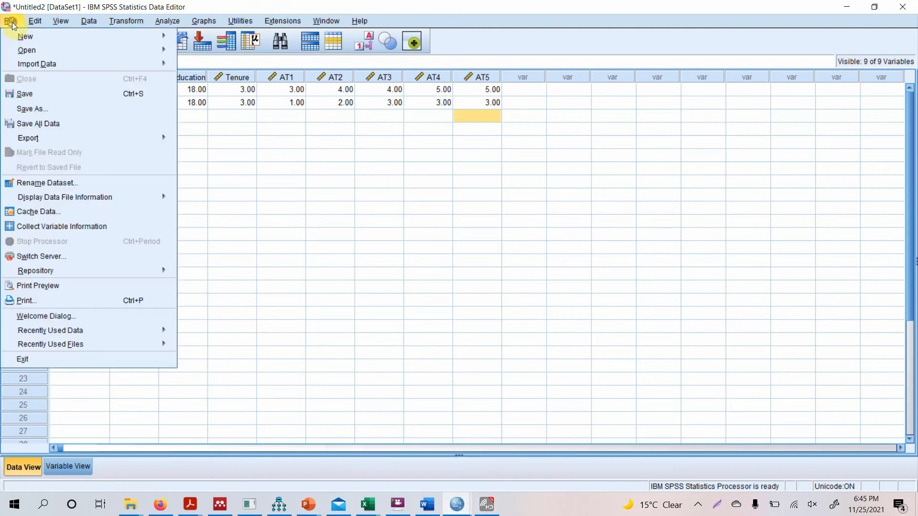
mouse_move(124, 341)
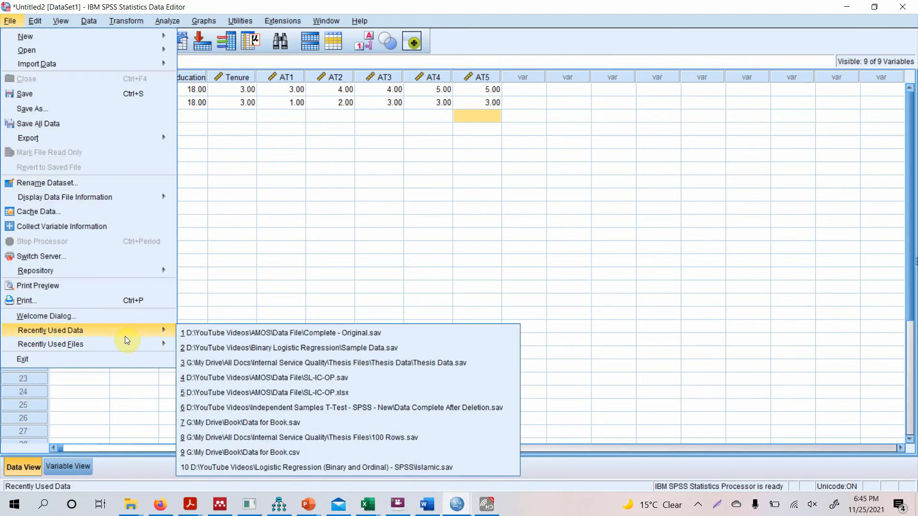
click(248, 337)
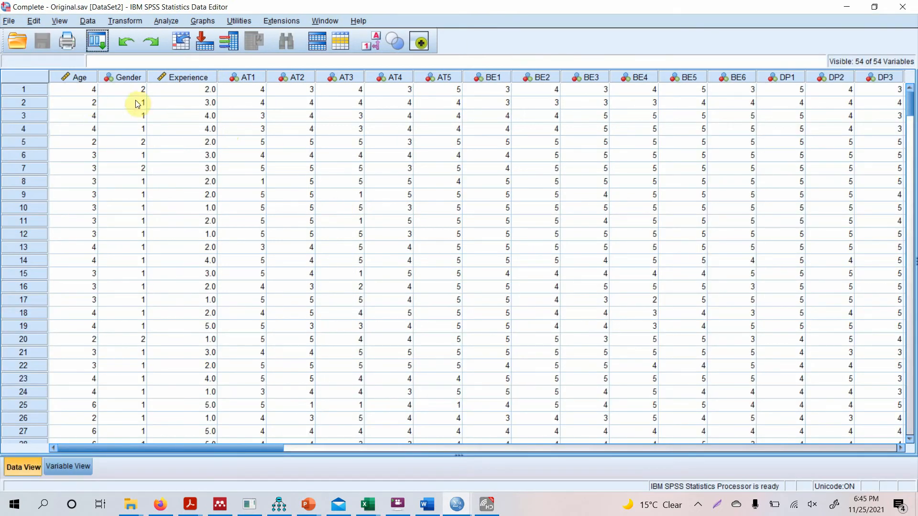
Look over the item columns in Data View and the variable definitions in Variable View, then return to Data View.
drag(236, 78, 636, 86)
drag(786, 101, 256, 287)
click(242, 260)
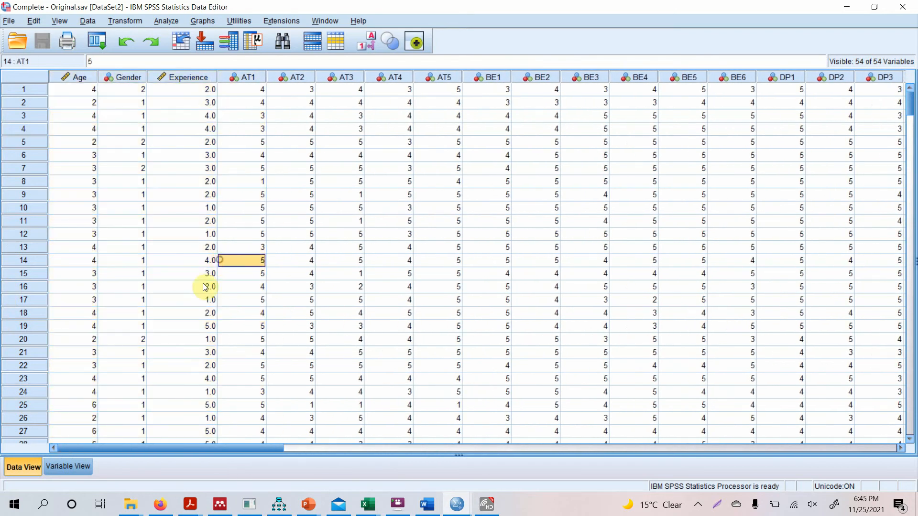
click(73, 469)
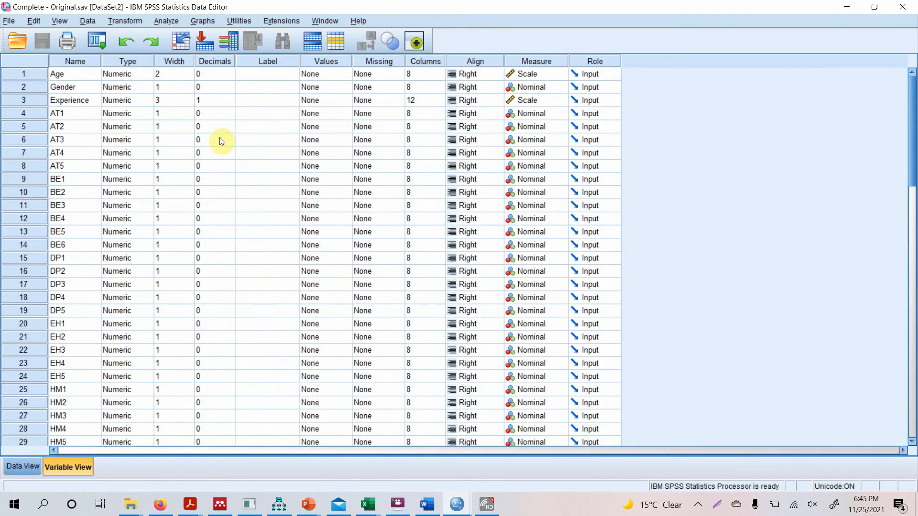
click(260, 153)
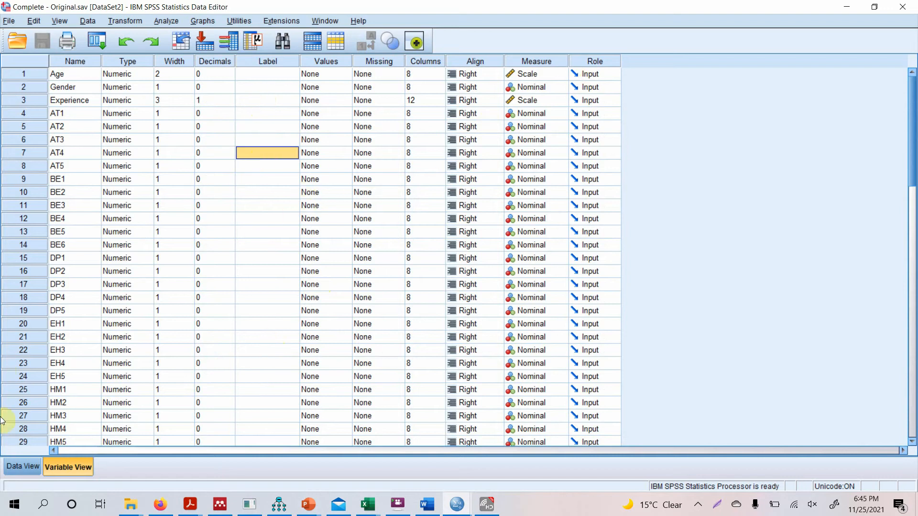
click(19, 466)
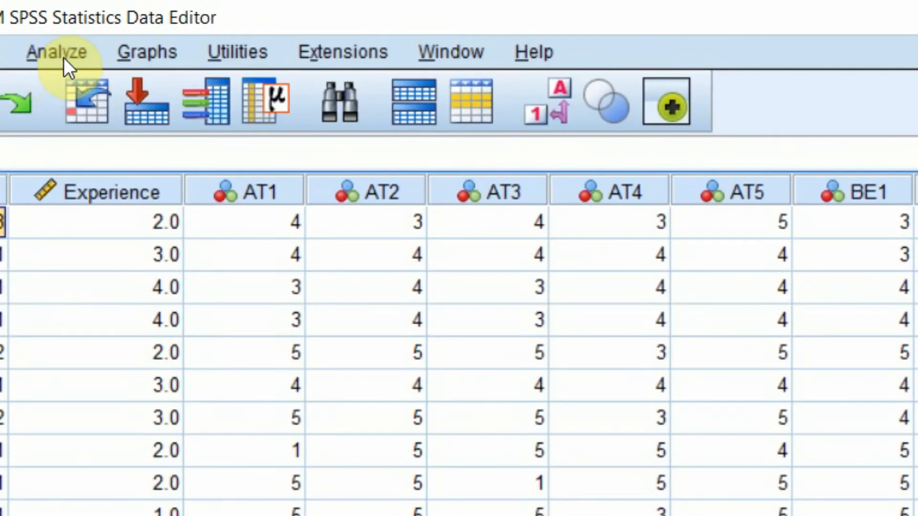
Start a Frequencies analysis and add the variables from Gender through EH3 as its analysis variables.
click(168, 22)
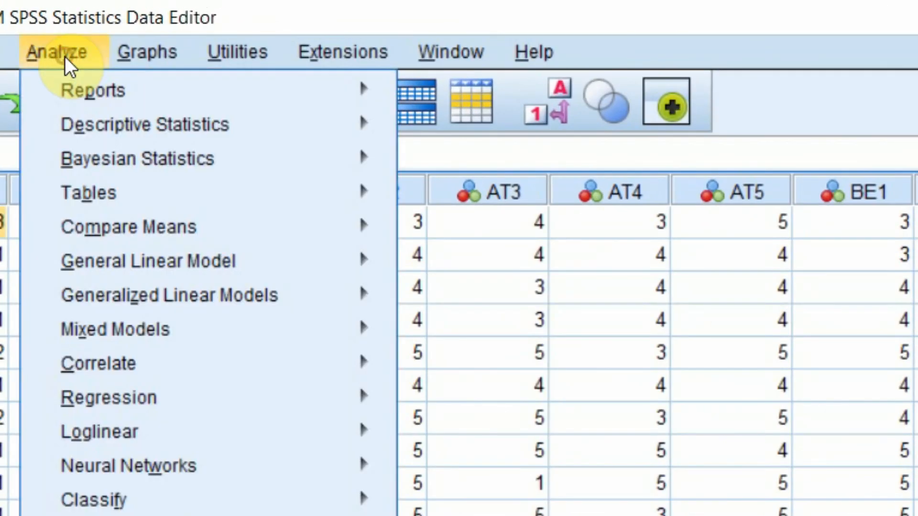
mouse_move(205, 125)
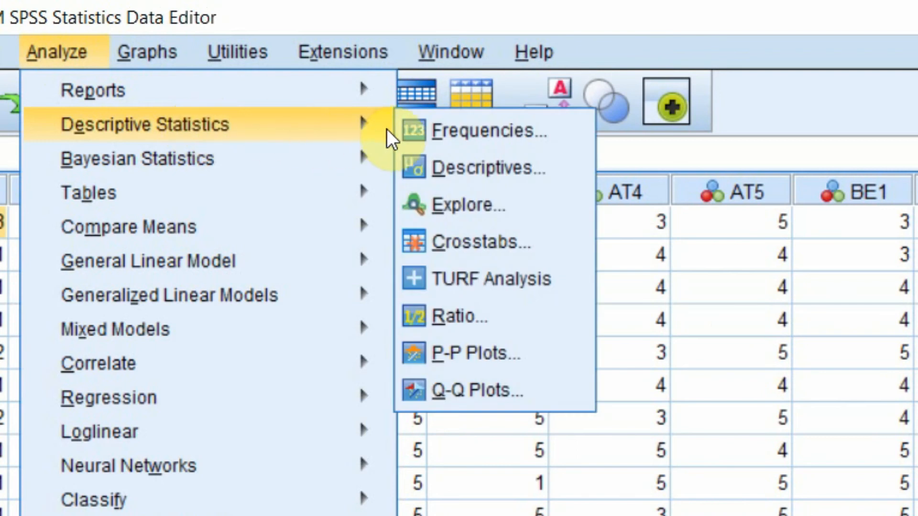
click(451, 129)
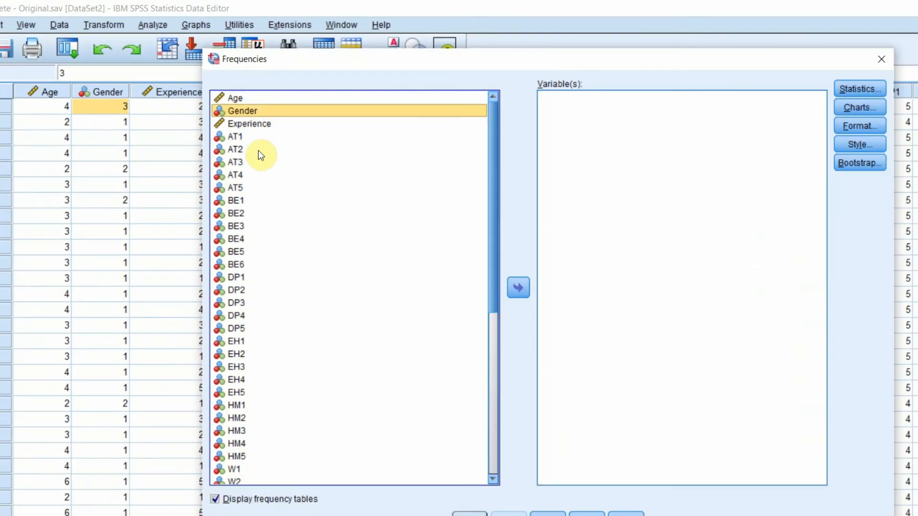
click(255, 126)
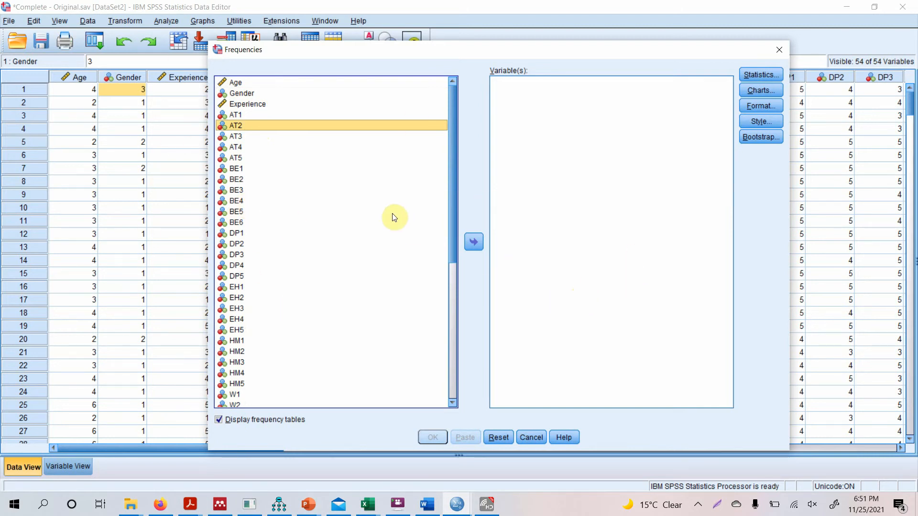
click(264, 94)
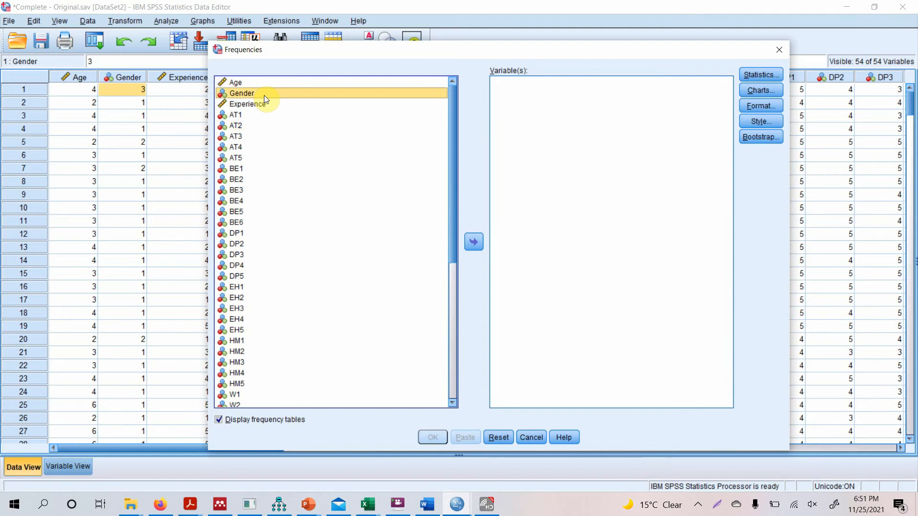
key(shift+Down)
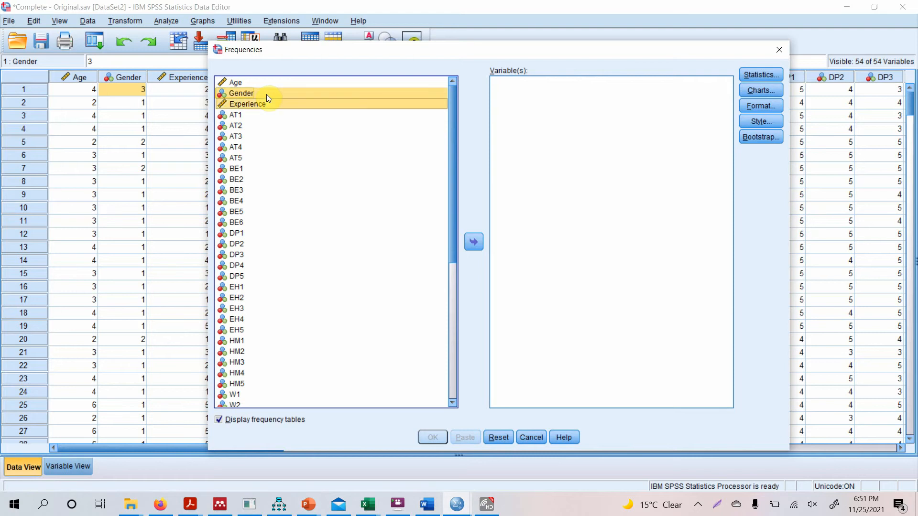
key(shift+Down)
key(shift+Down)
key(shift+Down)
key(shift+Down)
key(shift+Down)
key(shift+Down)
key(shift+Down)
key(shift+Down)
key(shift+Down)
key(shift+Down)
key(shift+Down)
key(shift+Down)
key(shift+Down)
key(shift+Down)
key(shift+Down)
key(shift+Down)
key(shift+Down)
key(shift+Down)
key(shift+Down)
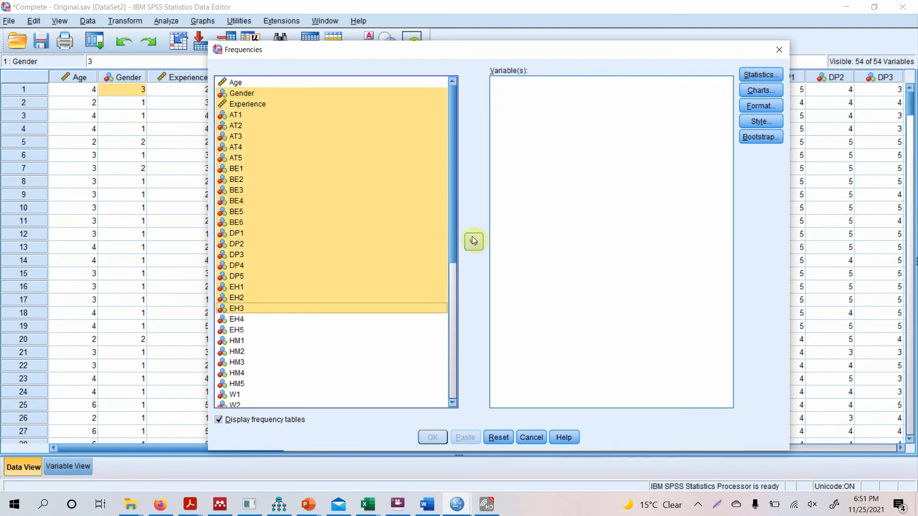
click(474, 240)
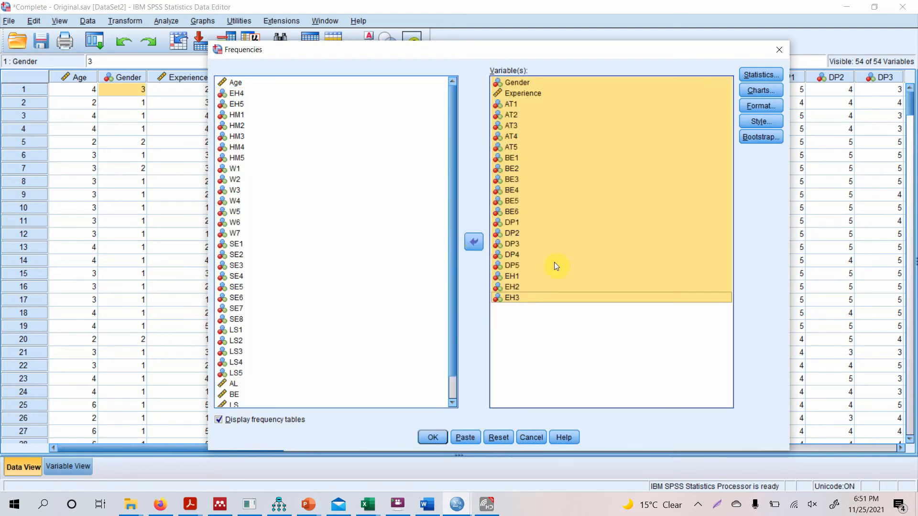
Request only the Minimum and Maximum statistics for the frequencies and run the analysis.
click(759, 76)
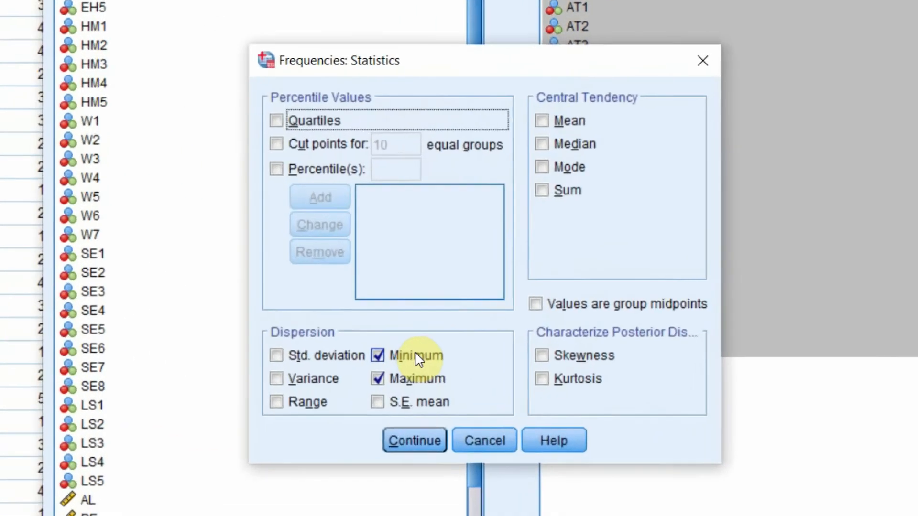
click(421, 302)
click(410, 406)
click(408, 383)
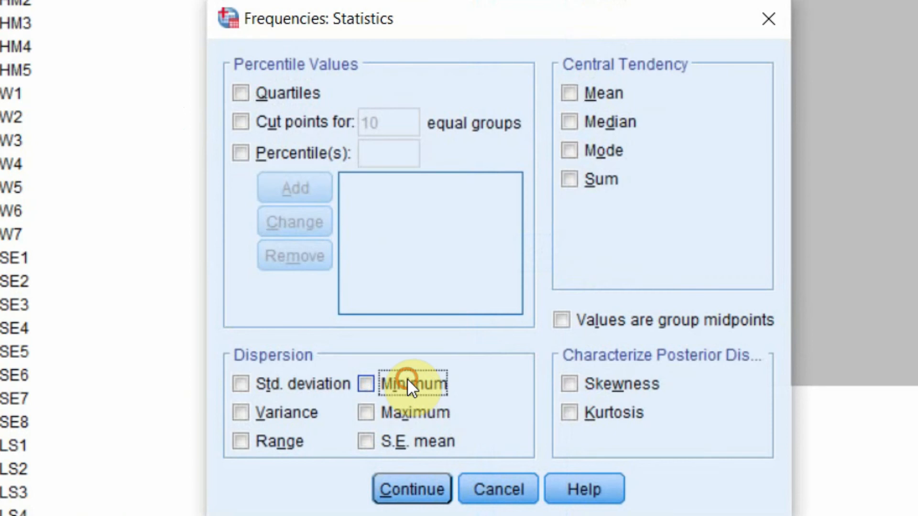
click(406, 411)
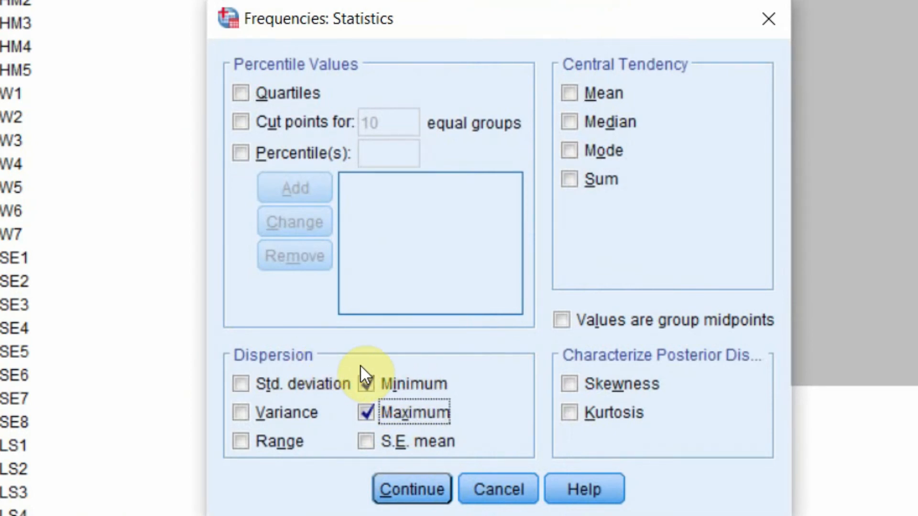
click(410, 488)
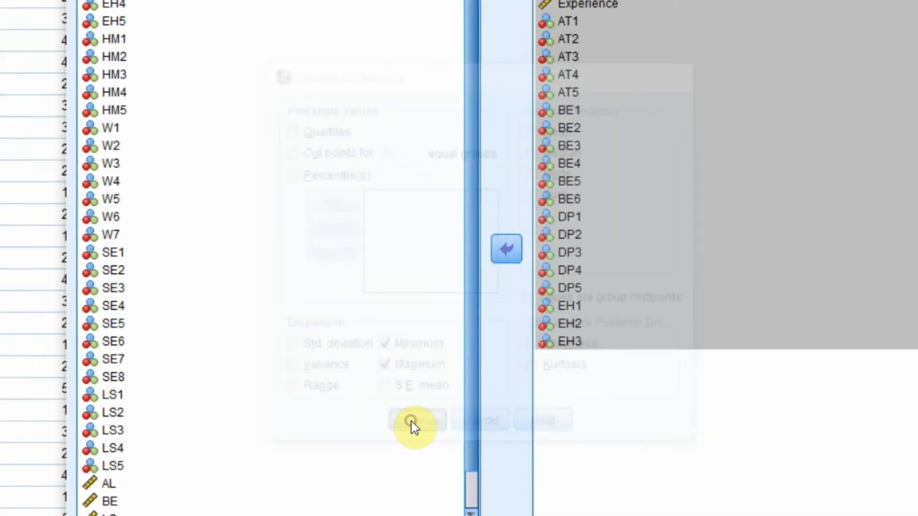
click(431, 438)
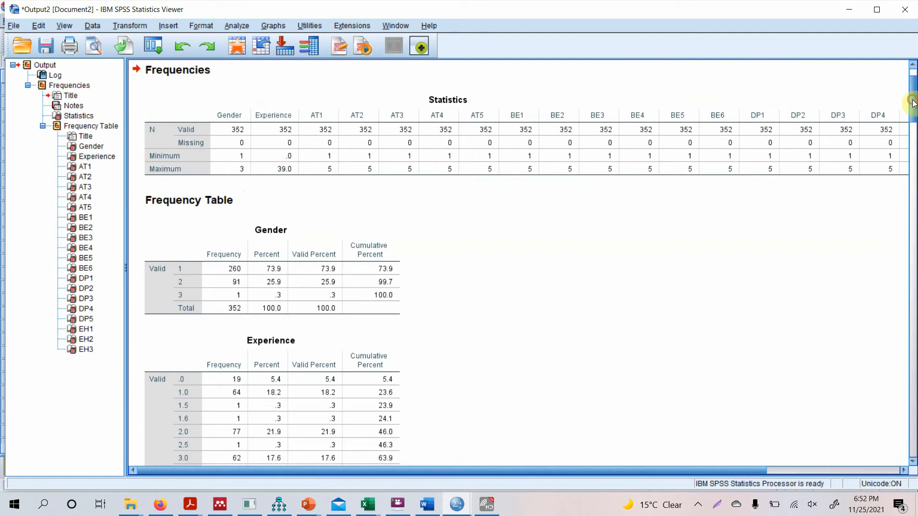
Examine the Gender, Experience and AT item frequency tables in the output and go back to the Statistics table.
scroll(913, 105, down, 5)
click(267, 124)
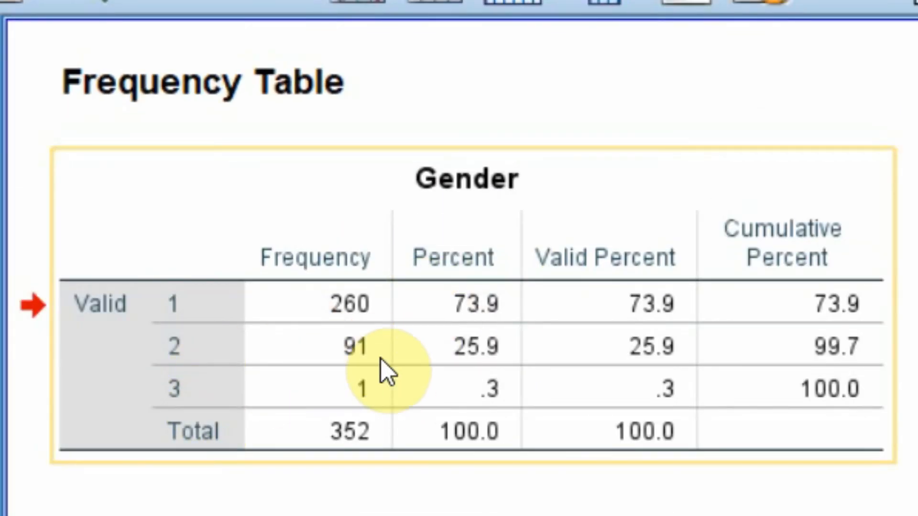
click(337, 512)
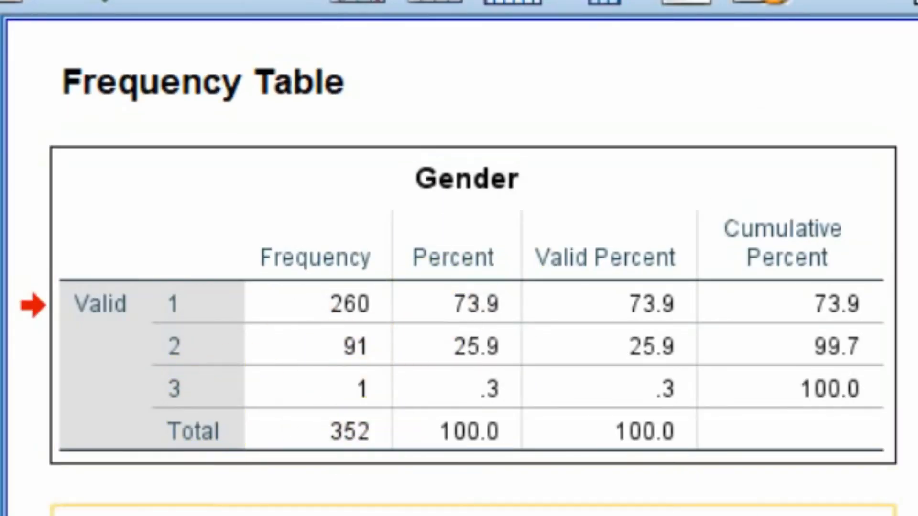
scroll(338, 478, down, 5)
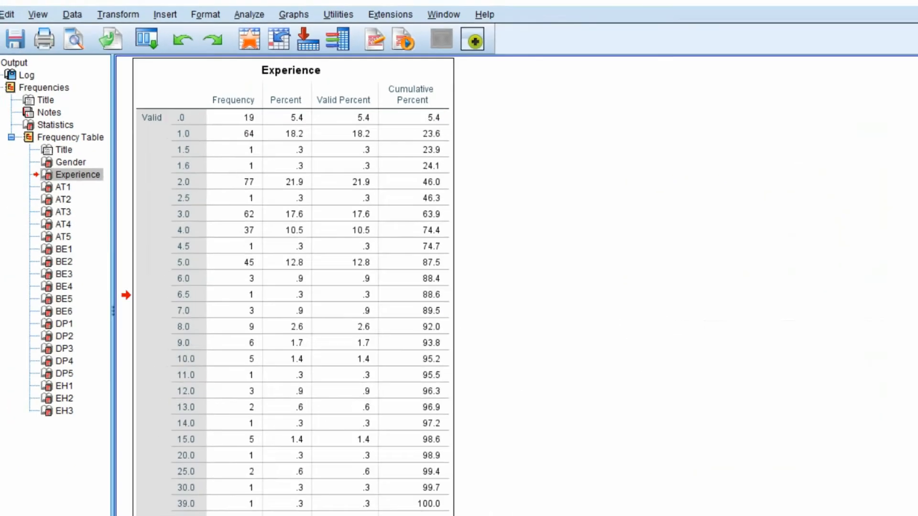
scroll(511, 226, down, 10)
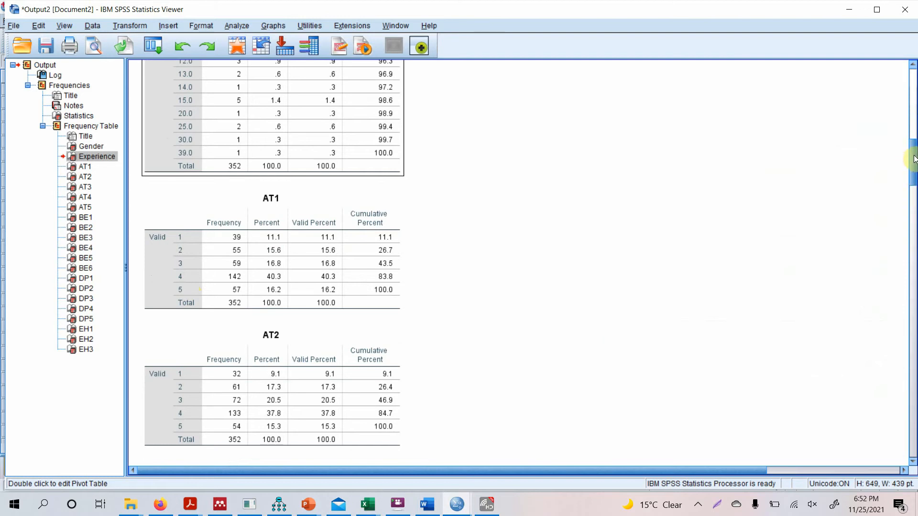
drag(913, 161, 882, 56)
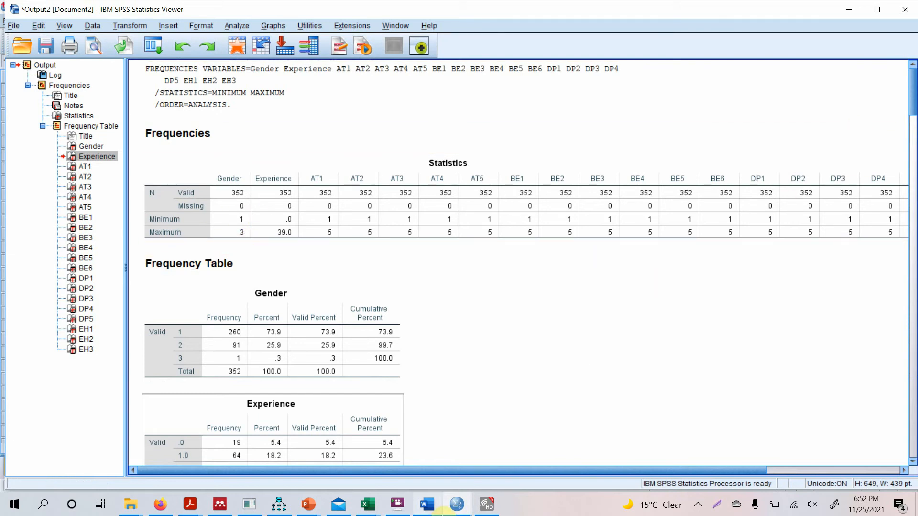
Return to the Complete - Original.sav data, sort the cases by Gender in descending order and select the first Gender value.
mouse_move(463, 507)
click(439, 458)
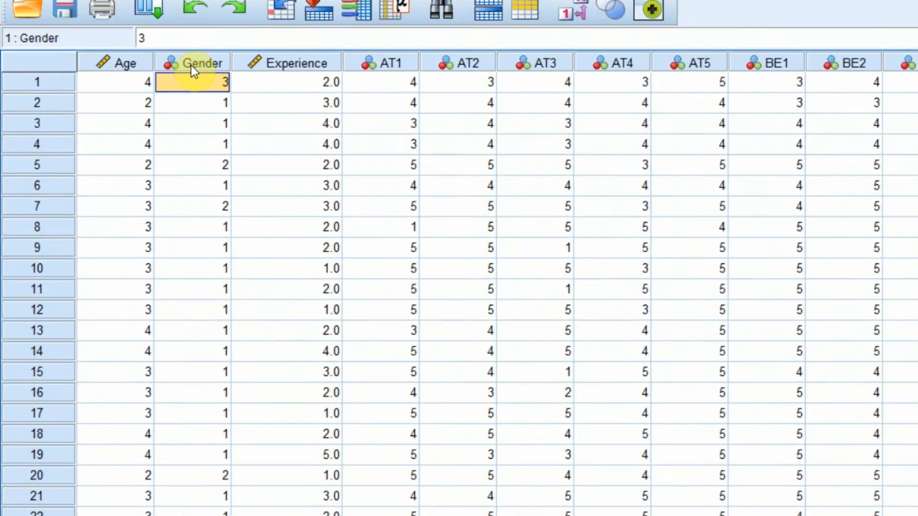
click(193, 67)
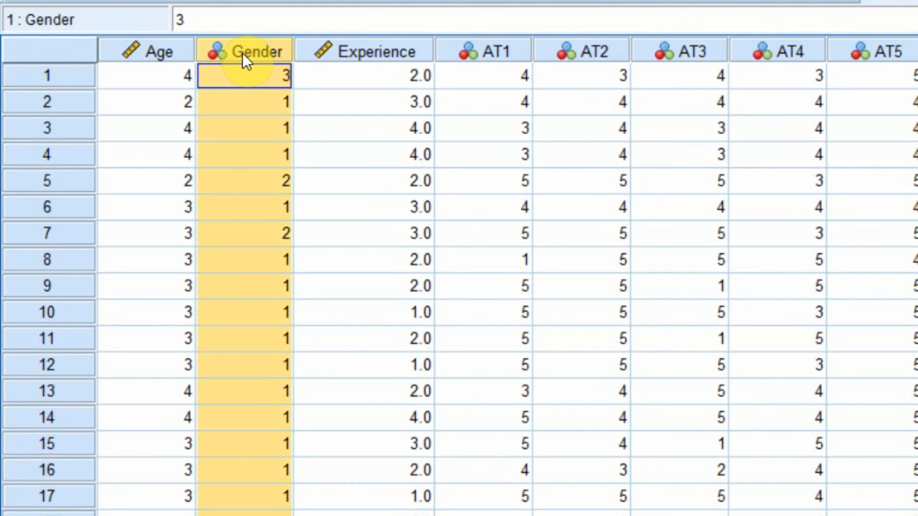
right_click(242, 53)
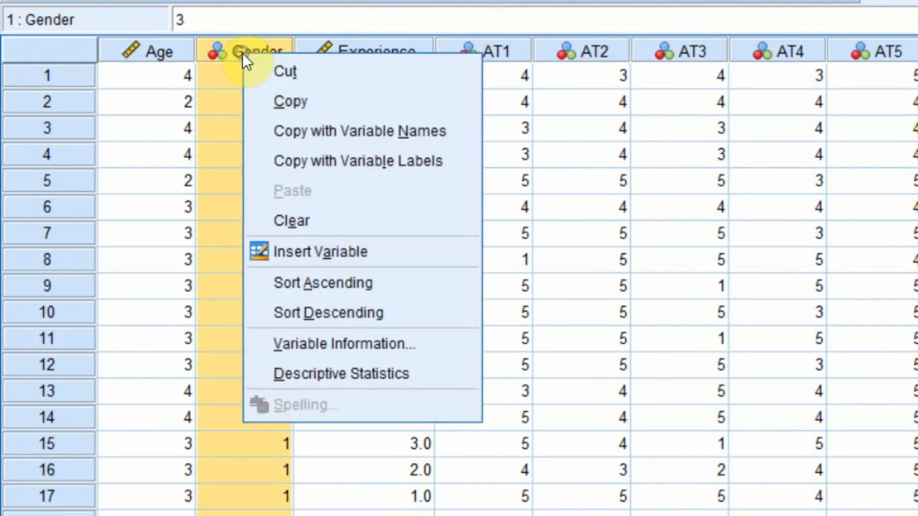
click(357, 317)
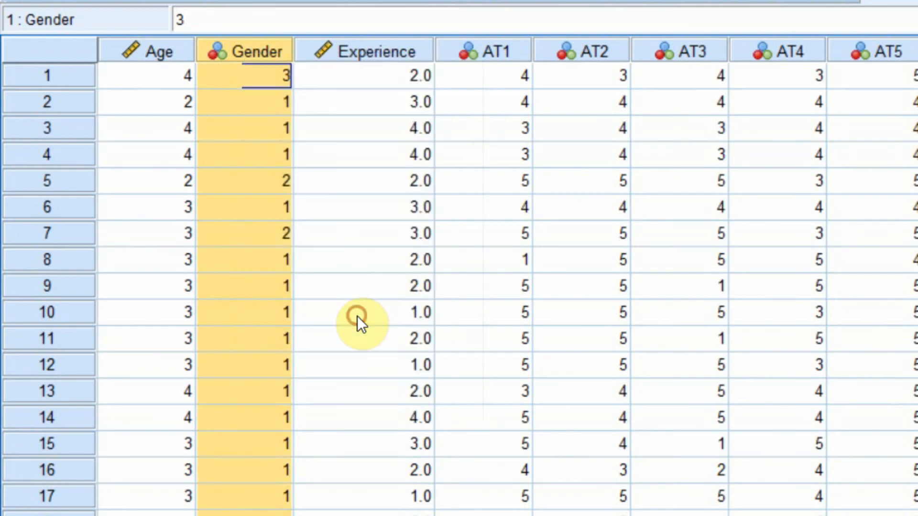
click(254, 81)
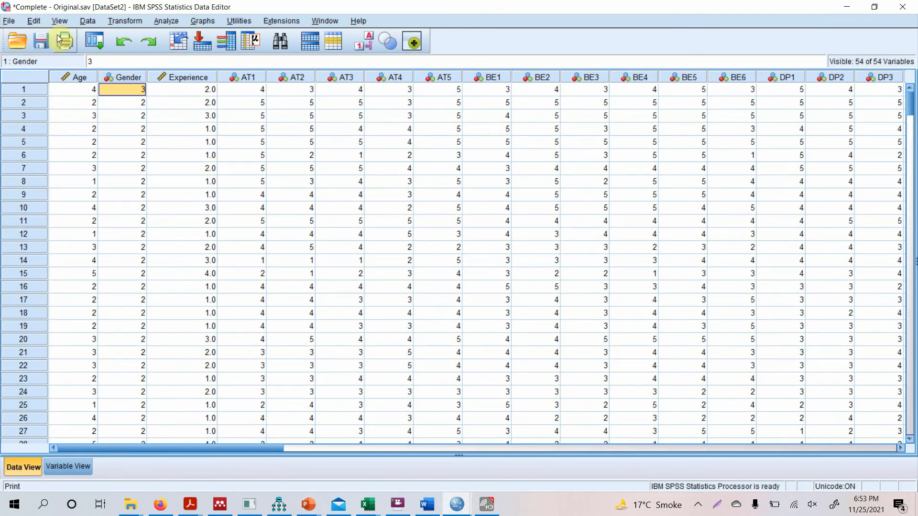
click(36, 21)
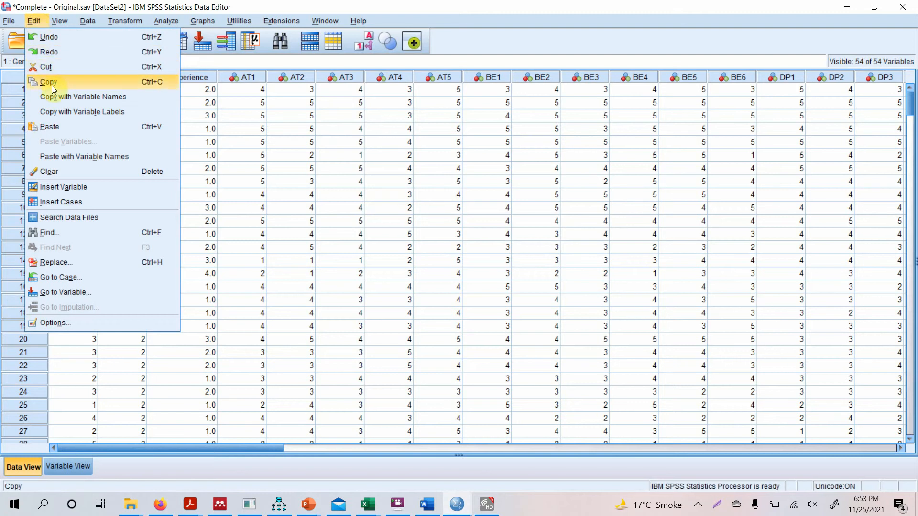
click(61, 42)
click(106, 125)
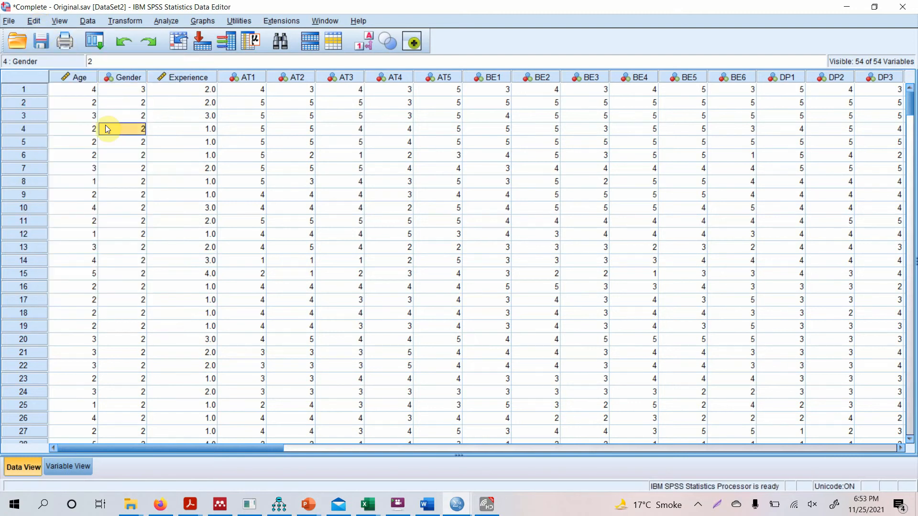
Close the sorted Complete - Original.sav dataset without saving its changes.
click(119, 102)
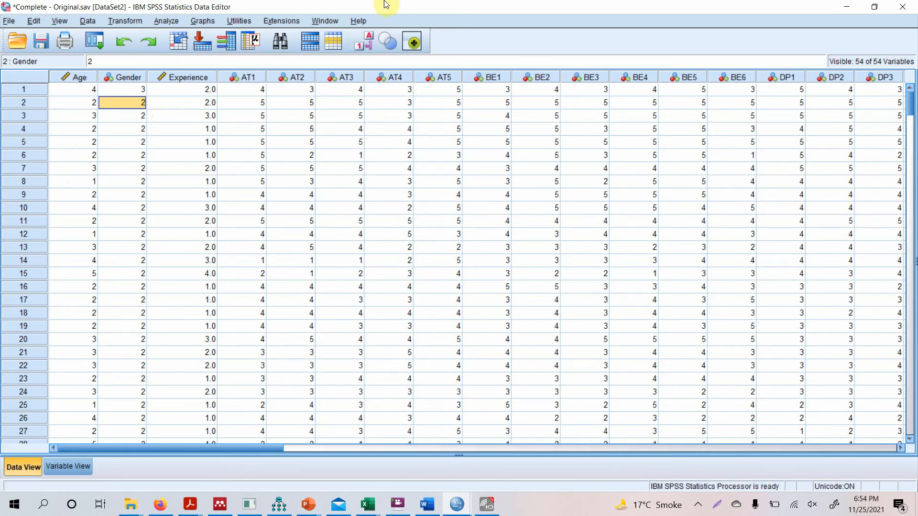
click(903, 6)
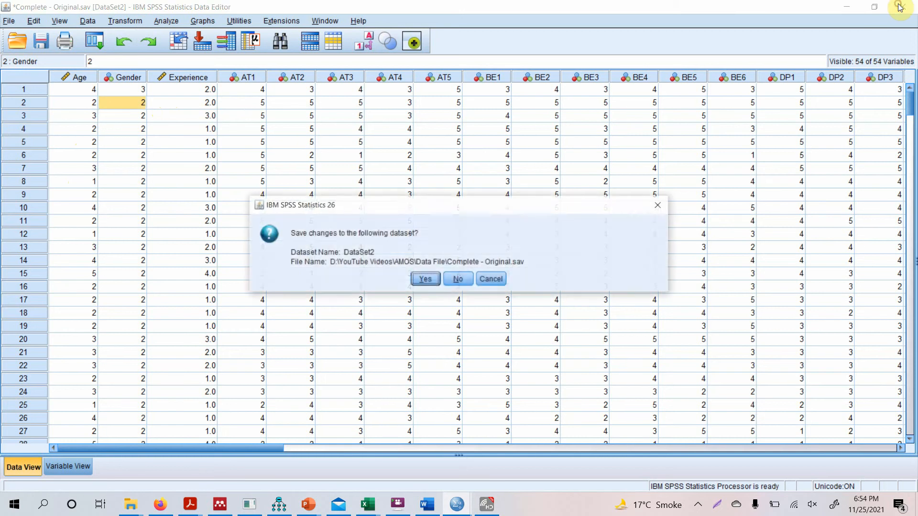
click(462, 283)
Open Complete - Original.sav from the SPSS Class Videos folder.
mouse_move(142, 511)
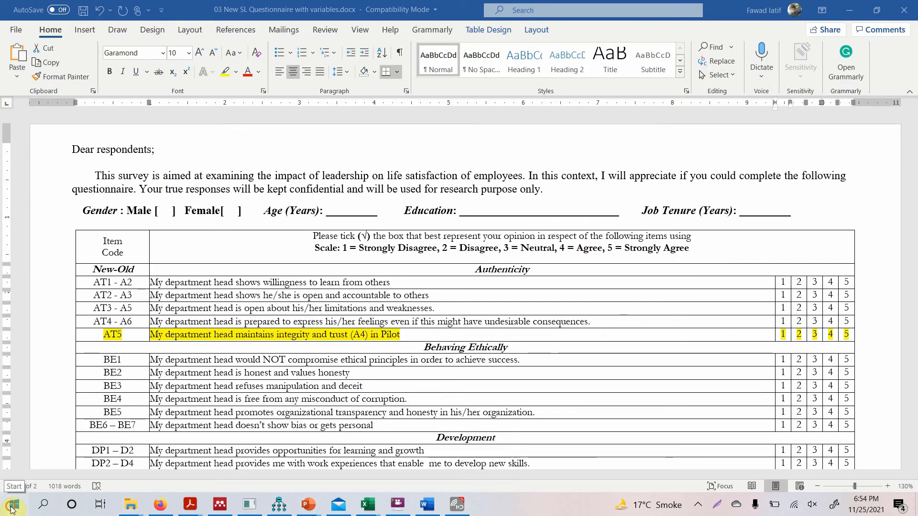
click(12, 510)
mouse_move(131, 505)
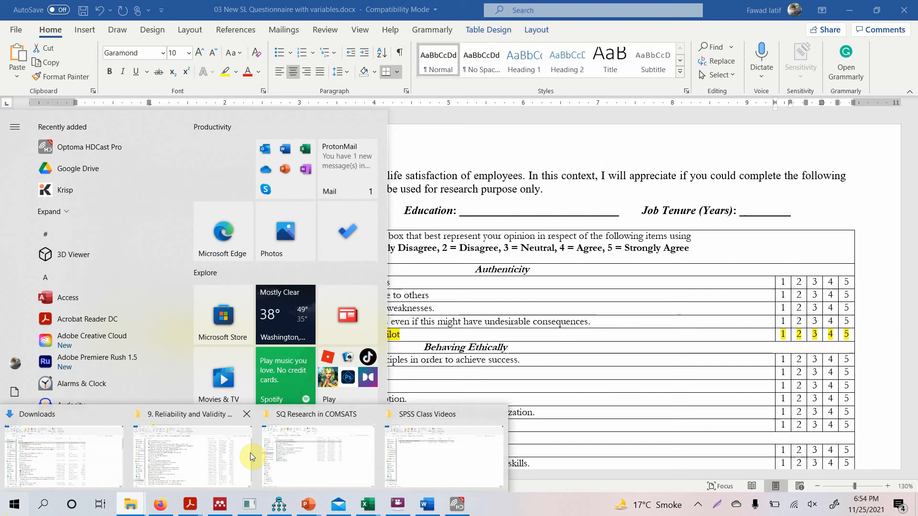
click(418, 457)
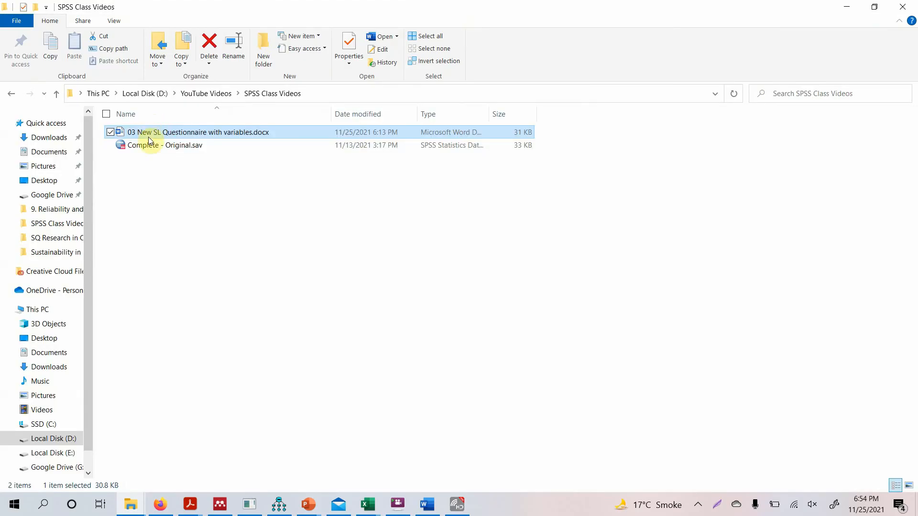
double_click(152, 142)
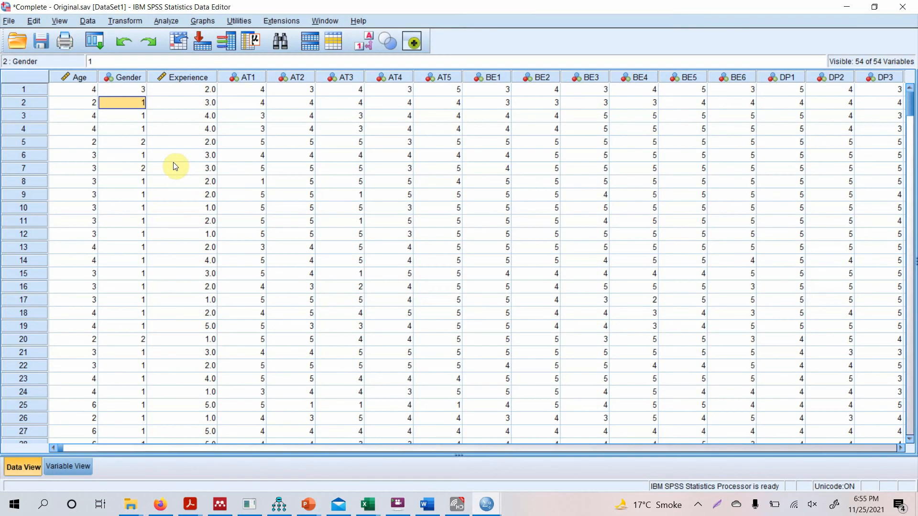
Correct the Gender value of case 1 to 2.
click(122, 90)
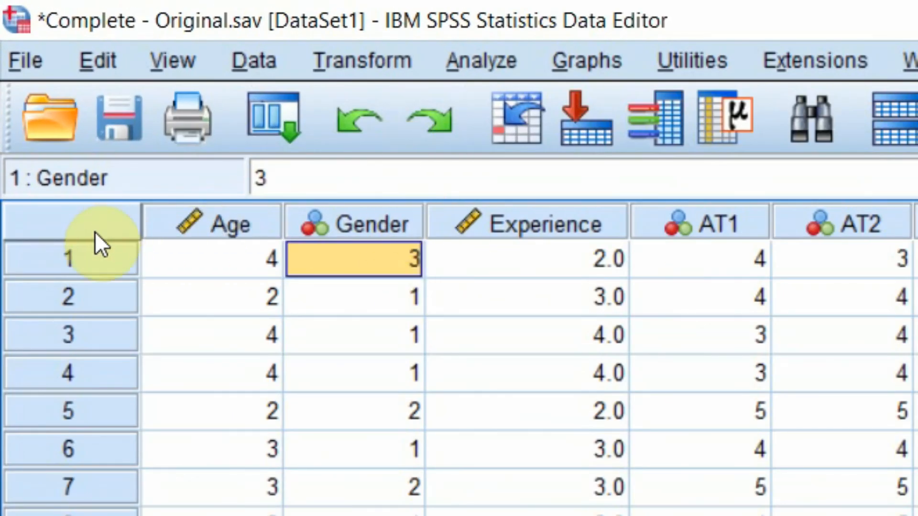
click(87, 257)
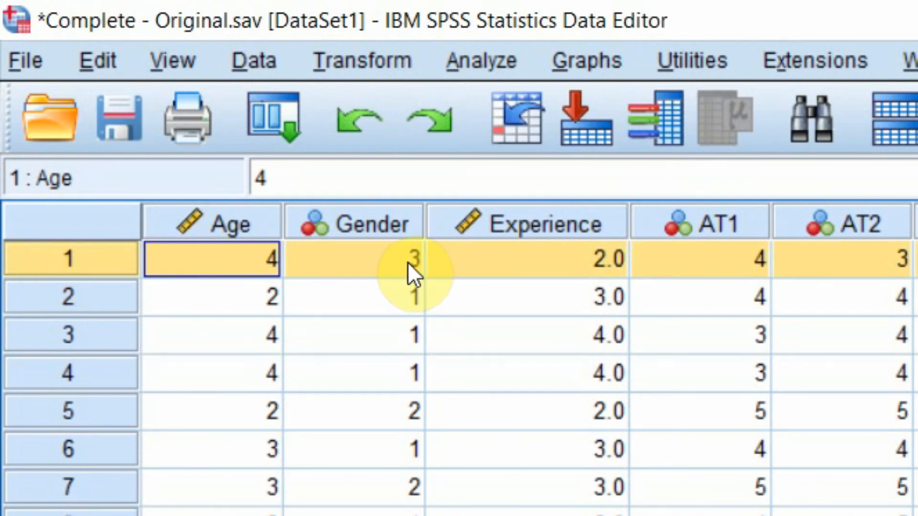
click(388, 260)
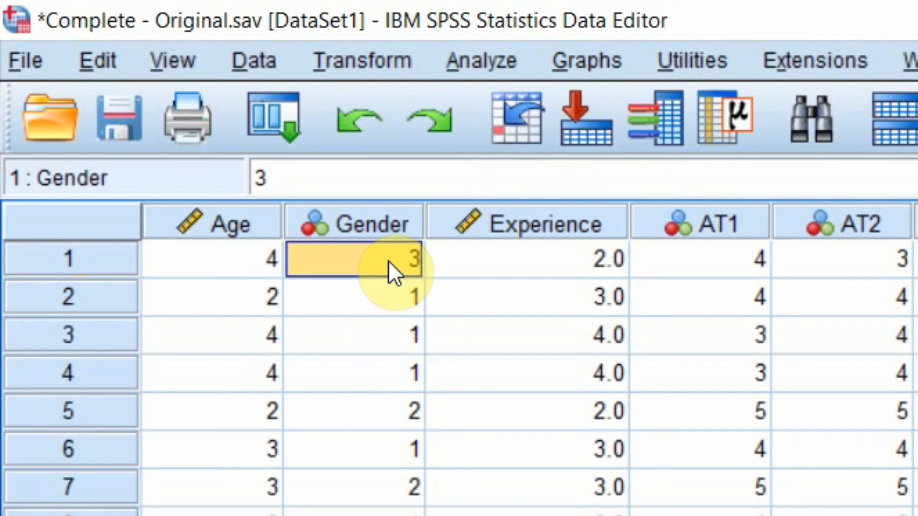
text(2)
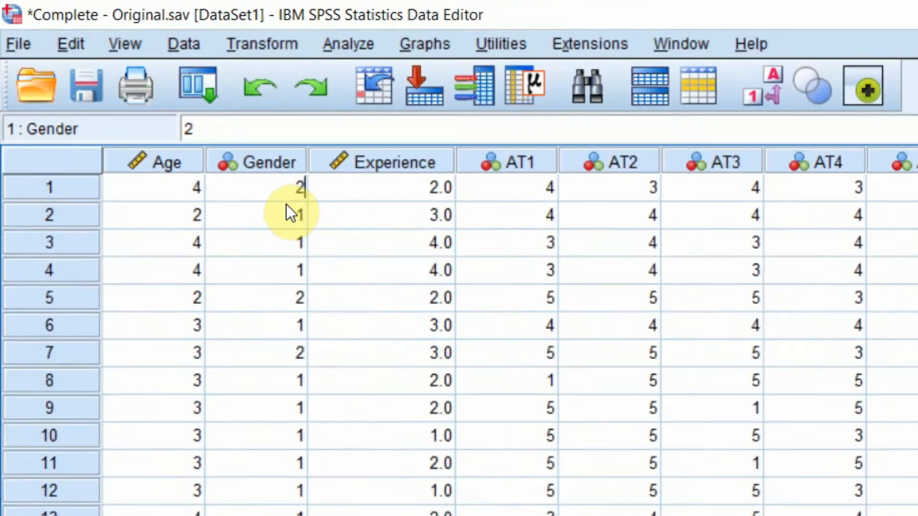
click(286, 205)
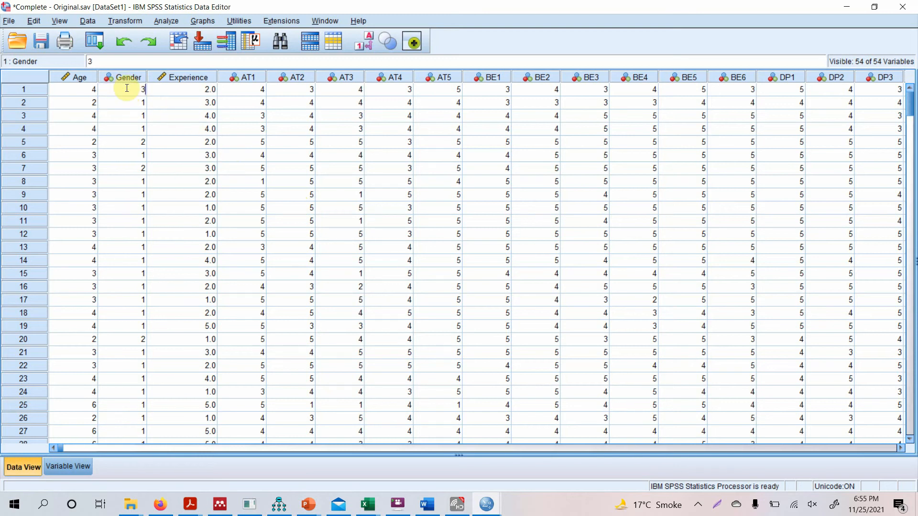
text(2)
click(694, 194)
Set the Gender value of case 297 to 3 as a sample entry error and return to the first cases.
drag(909, 101, 910, 344)
click(530, 312)
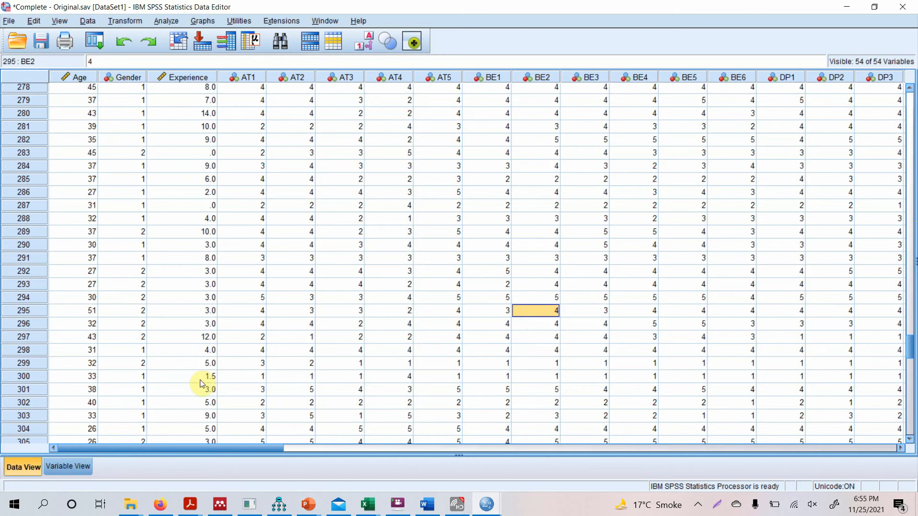
click(128, 340)
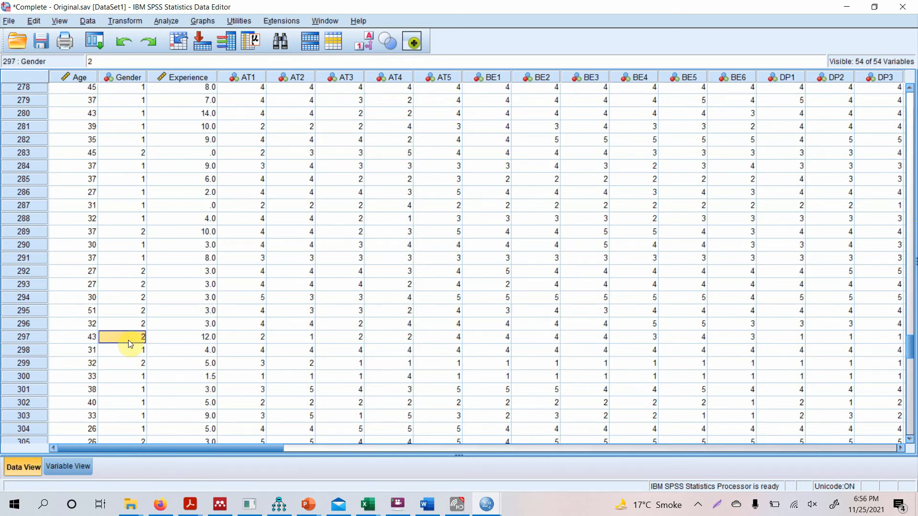
text(3)
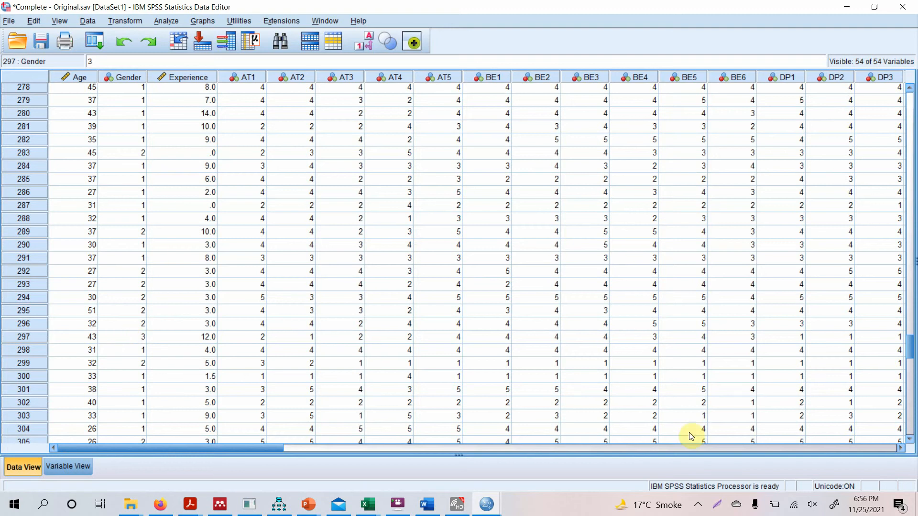
drag(910, 354, 910, 104)
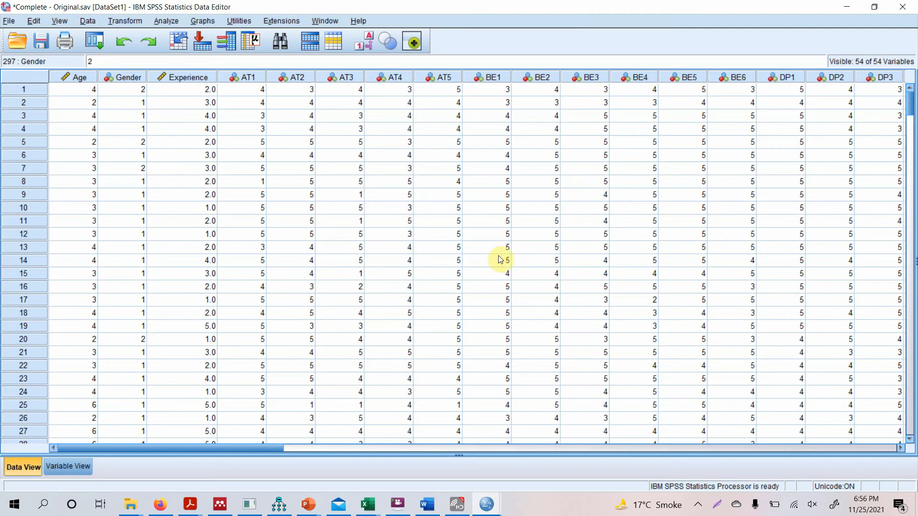
mouse_move(910, 107)
mouse_down()
mouse_move(913, 384)
mouse_move(911, 96)
mouse_up()
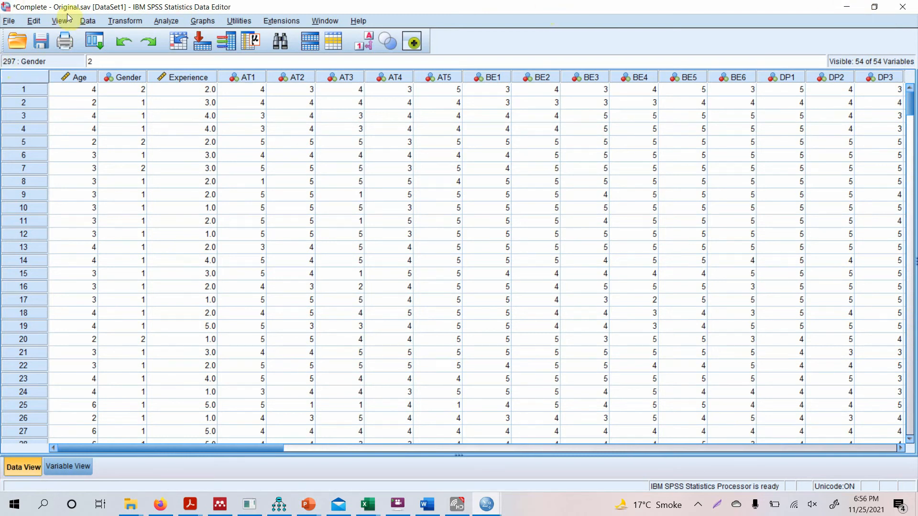
Search the Gender column for the value 3.
click(123, 78)
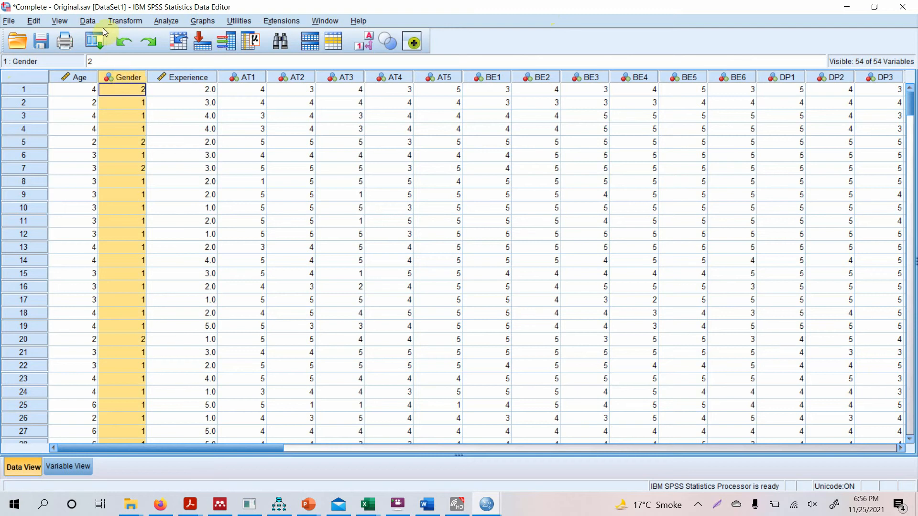
click(35, 22)
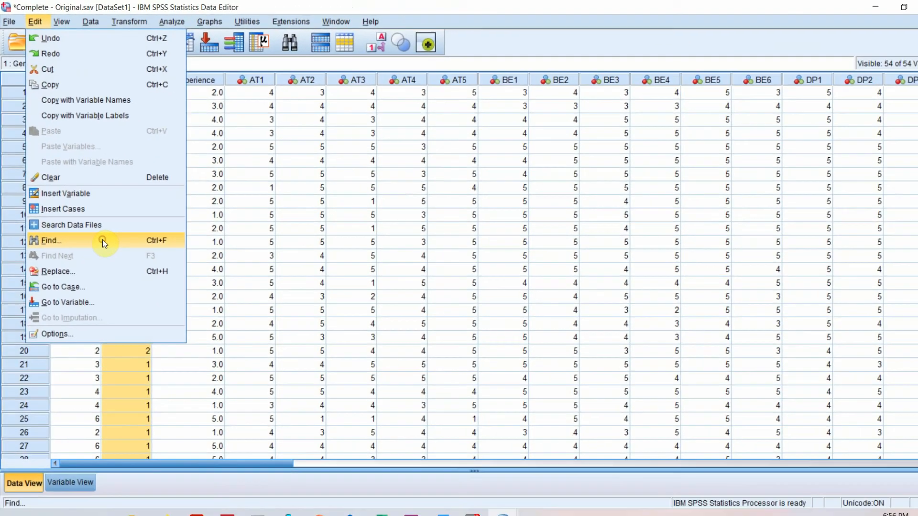
click(200, 467)
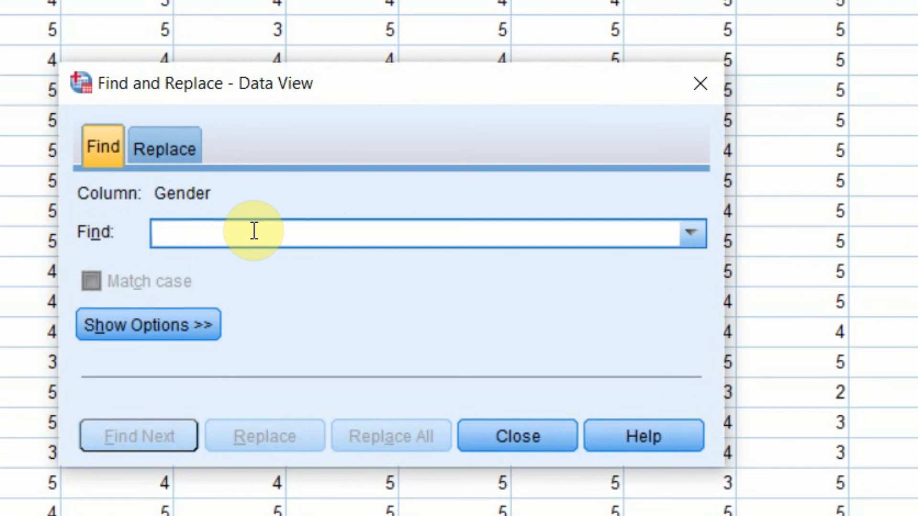
text(3)
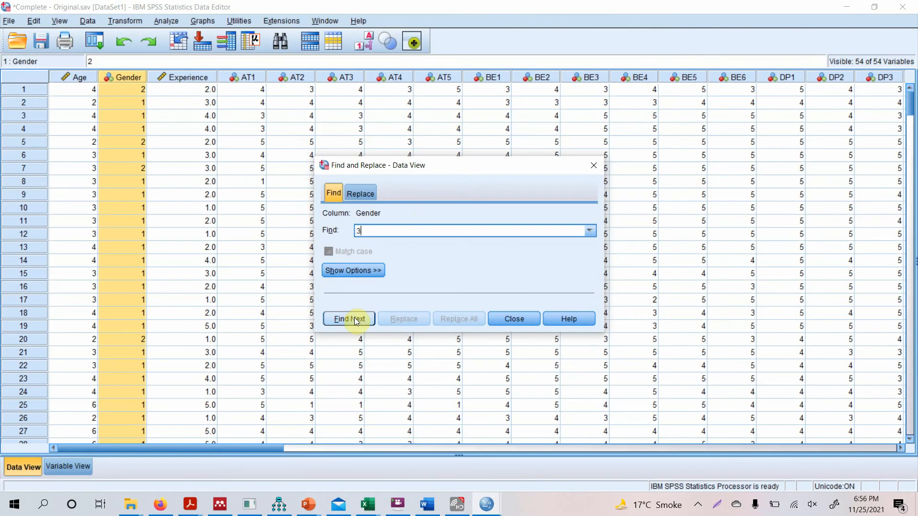
click(354, 318)
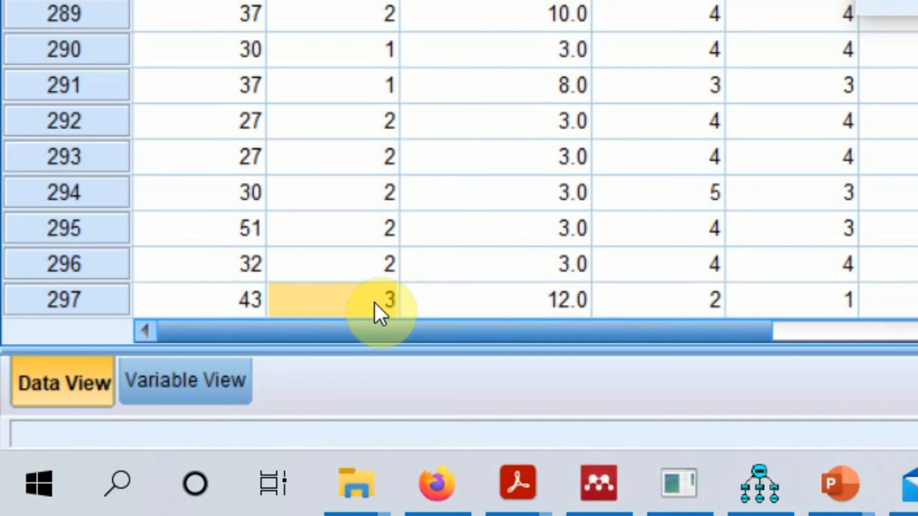
Set the Gender value of case 297 to 2 and close the search.
click(374, 303)
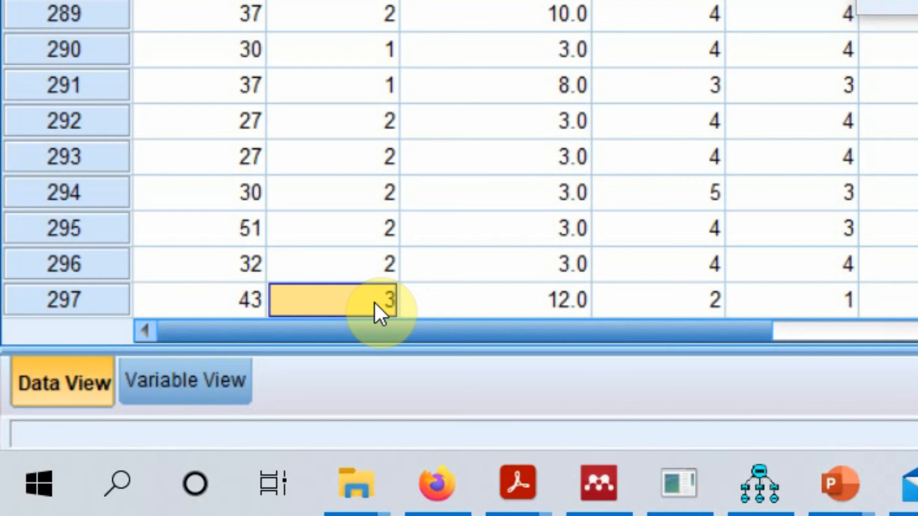
text(2)
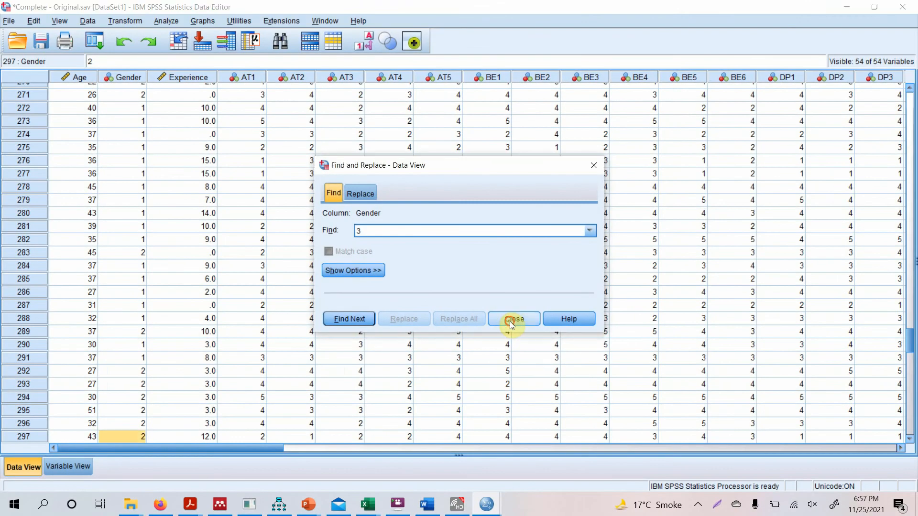
click(510, 320)
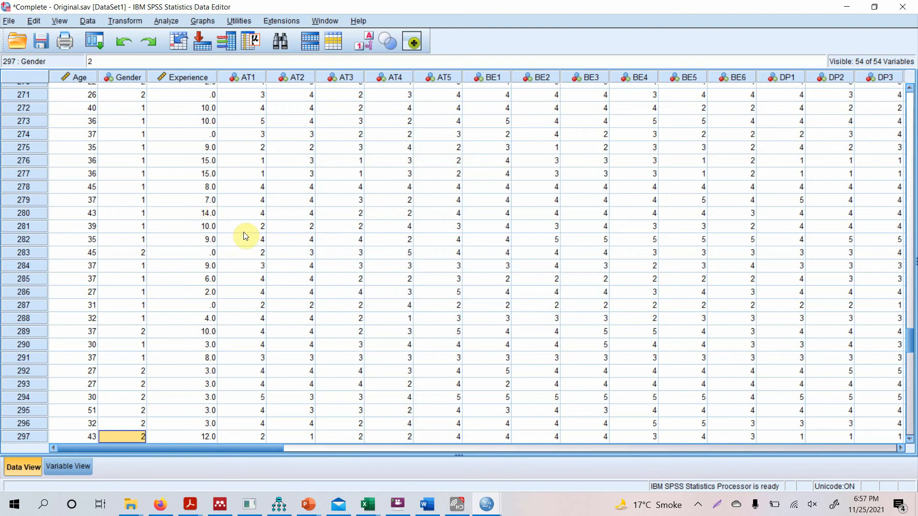
click(304, 109)
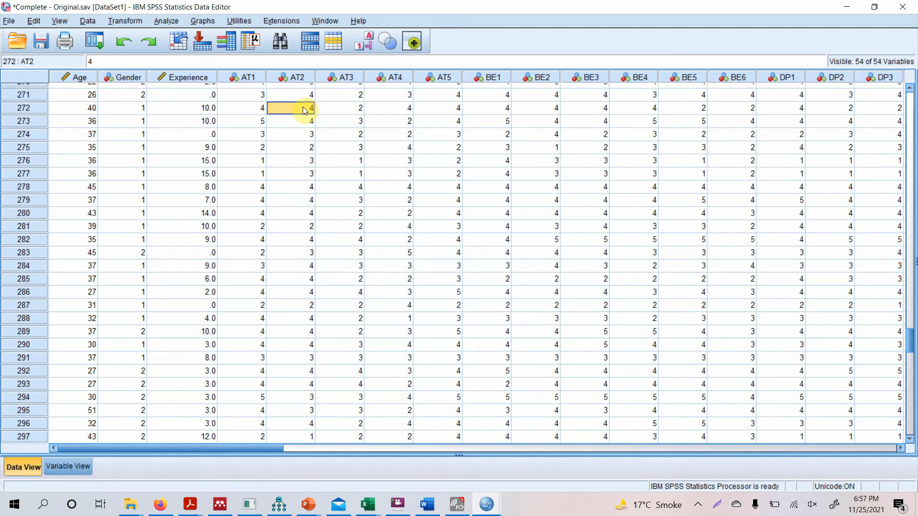
drag(249, 78, 915, 85)
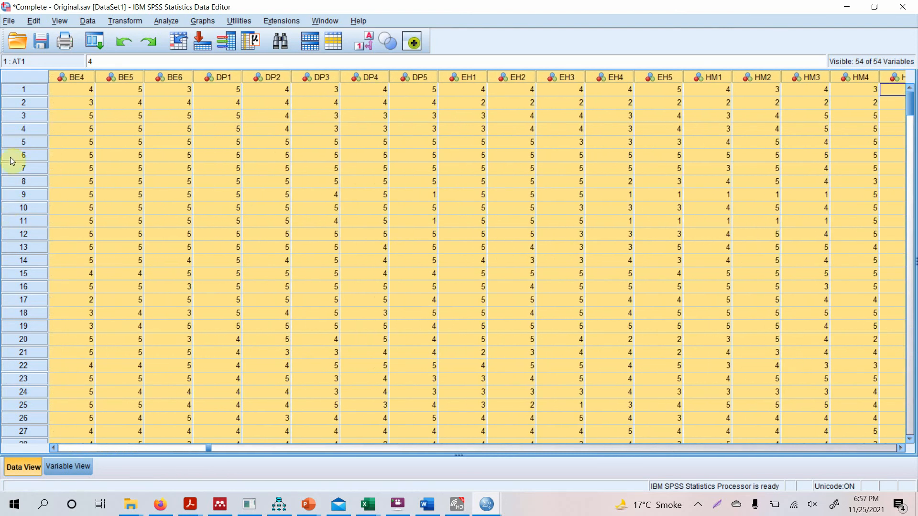
click(135, 182)
Start a Descriptives analysis and add AT1 as its analysis variable.
click(166, 21)
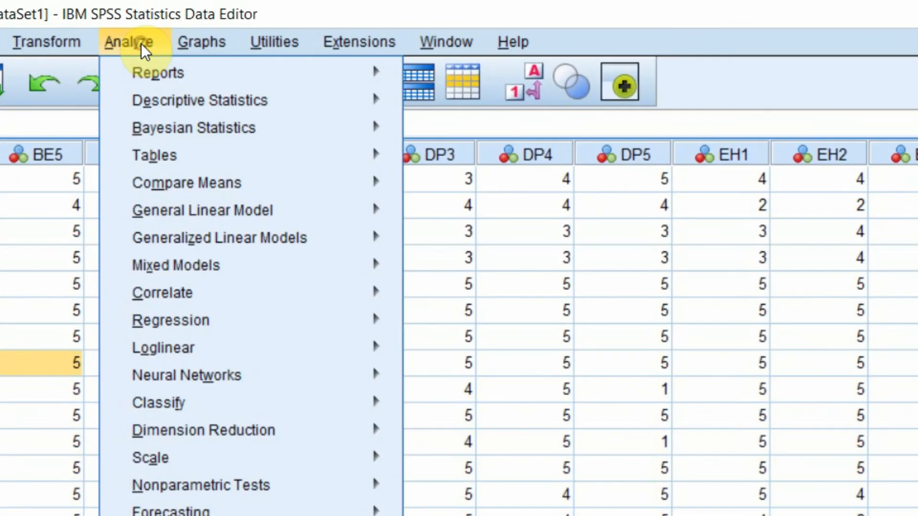
mouse_move(246, 101)
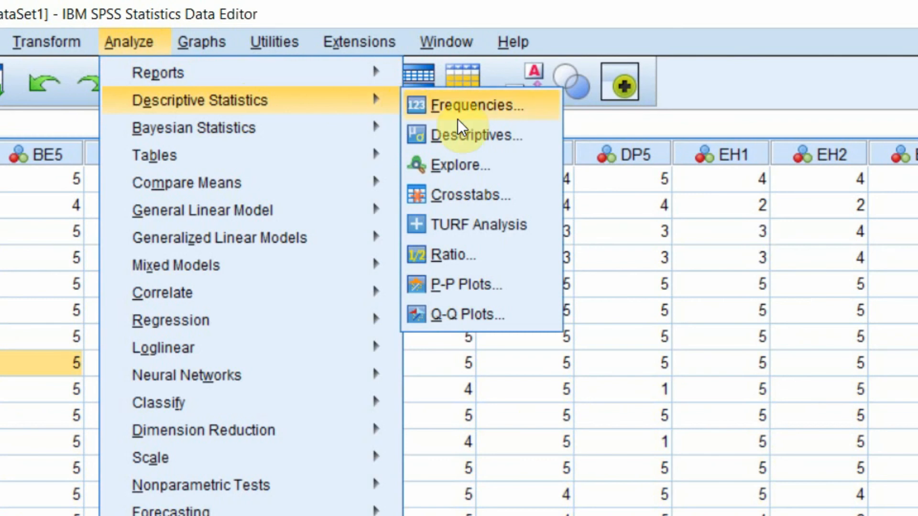
click(464, 136)
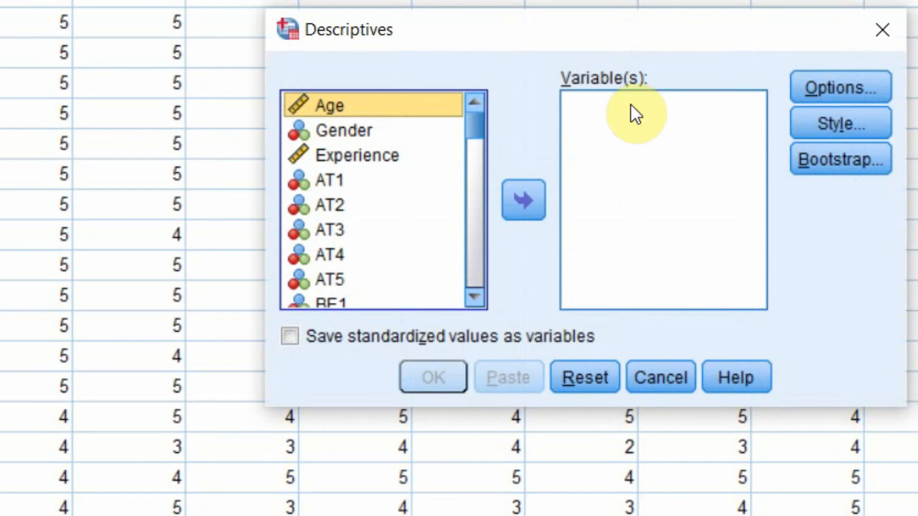
click(311, 182)
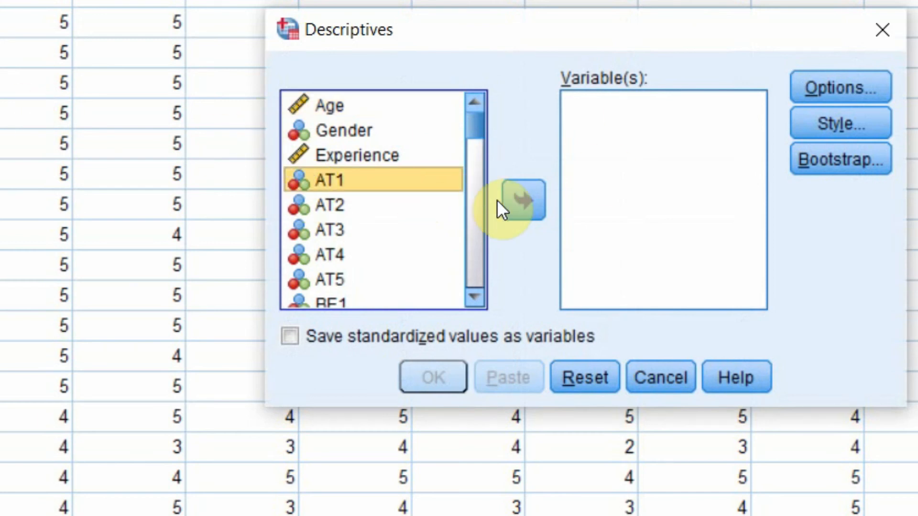
click(513, 205)
Keep Mean, Std. deviation, Minimum and Maximum as the descriptive options and run the analysis.
click(829, 86)
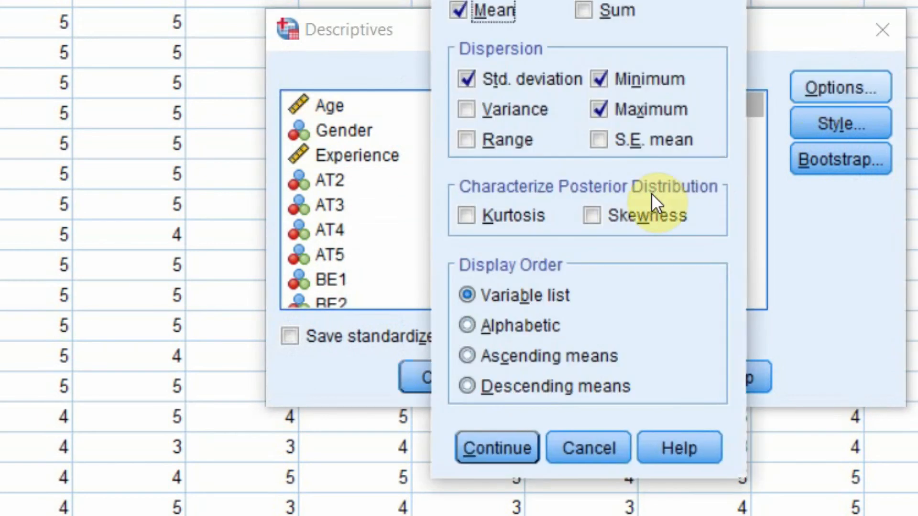
click(500, 447)
click(415, 378)
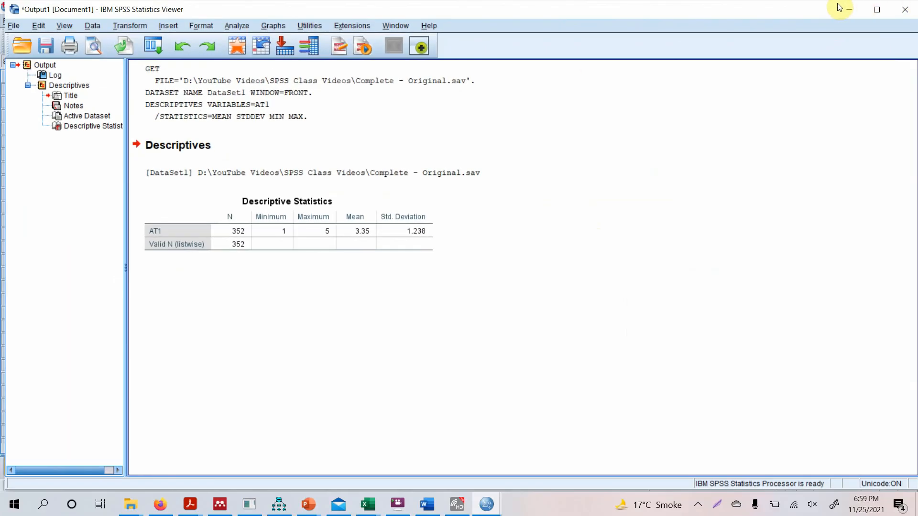
Return from the output to the Complete - Original.sav data and select the AT1 value of case 1.
click(847, 8)
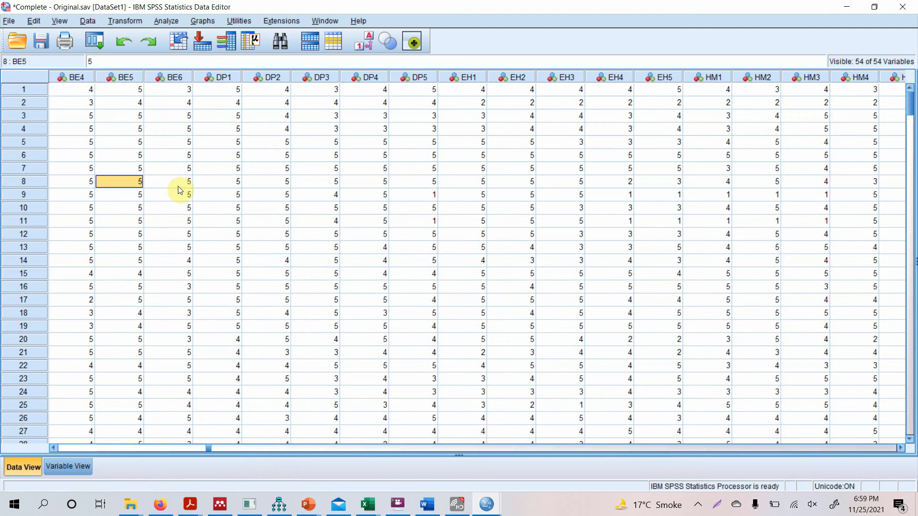
drag(206, 448, 45, 446)
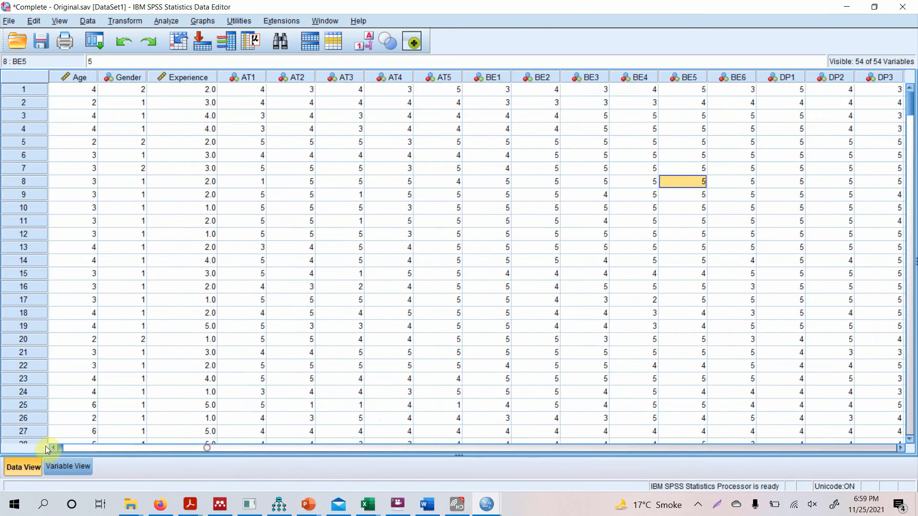
click(250, 91)
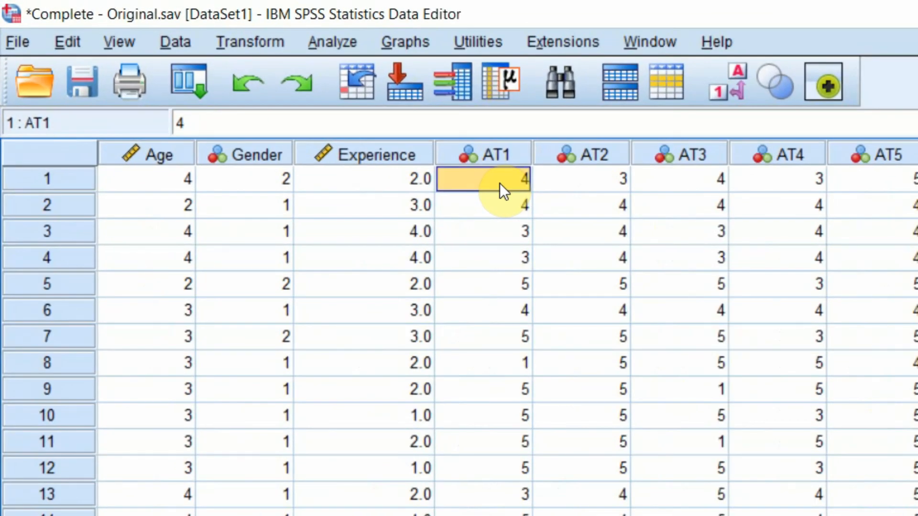
Set the AT1 value of case 1 to 55 and rerun the Descriptives analysis for AT1.
text(55)
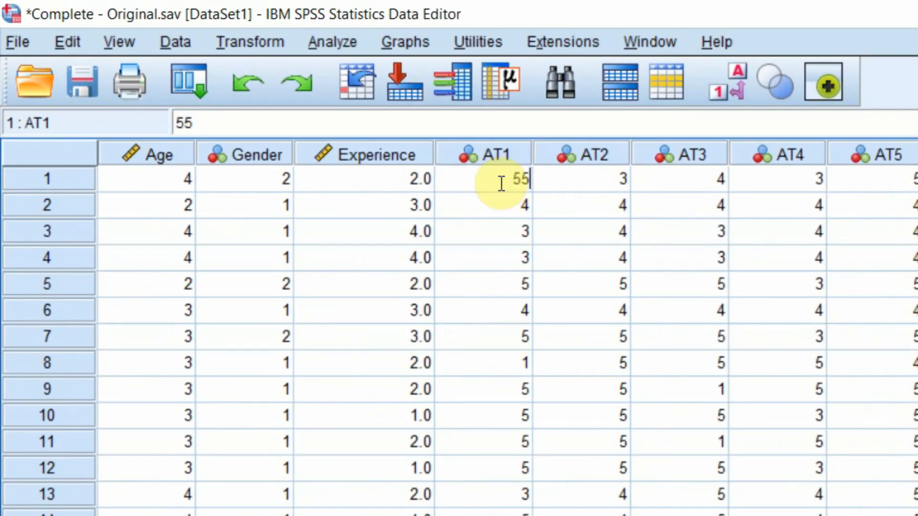
key(Return)
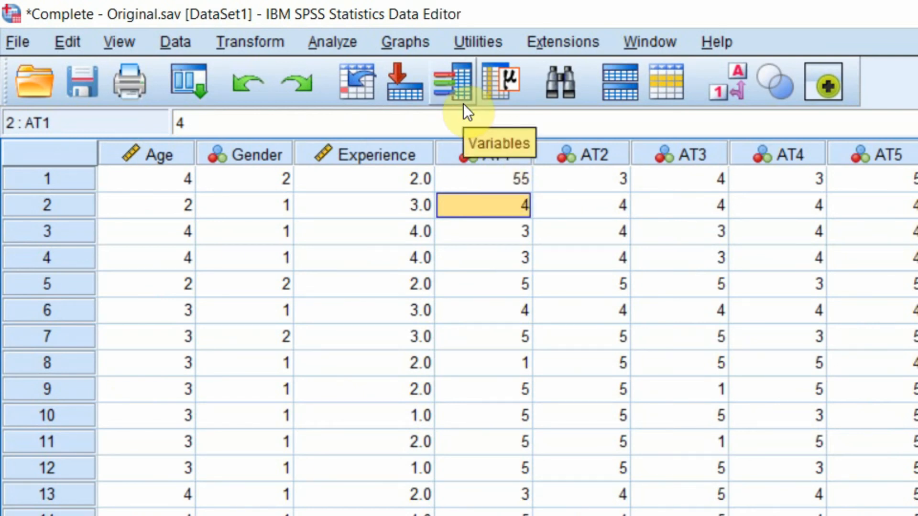
click(336, 42)
mouse_move(572, 102)
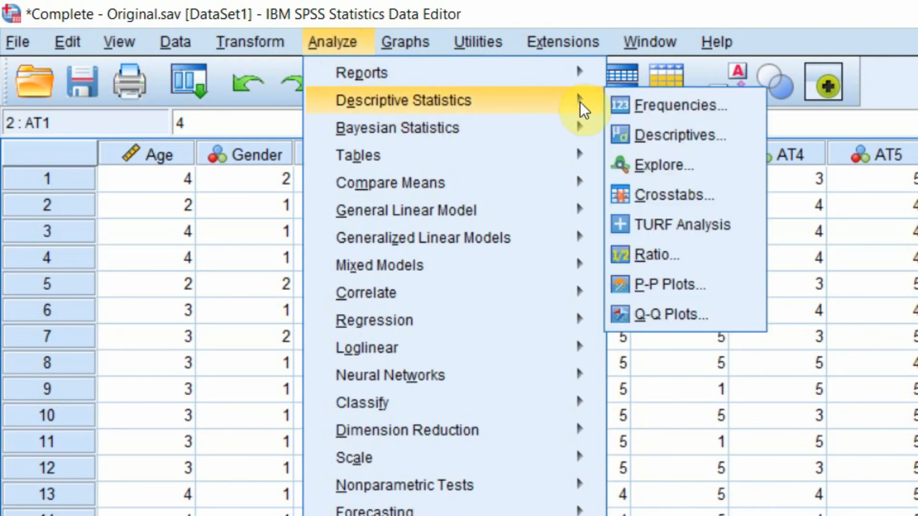
click(664, 136)
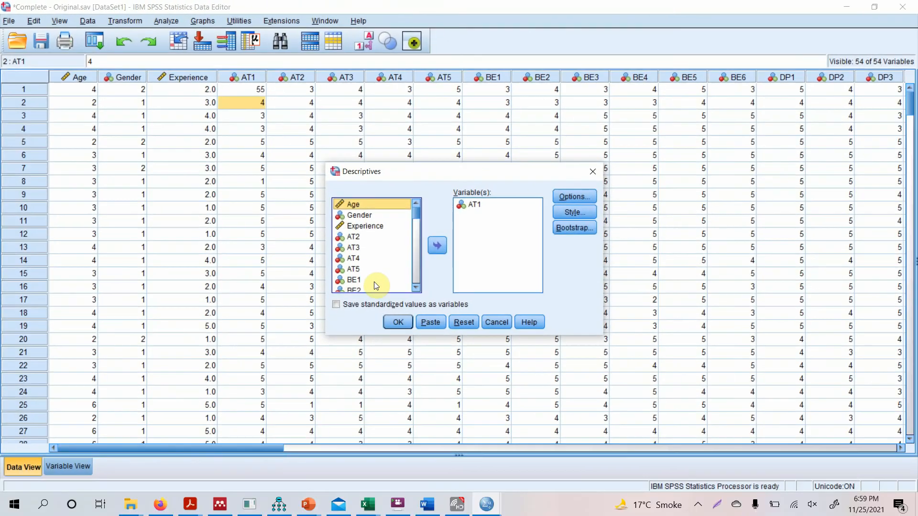
click(397, 322)
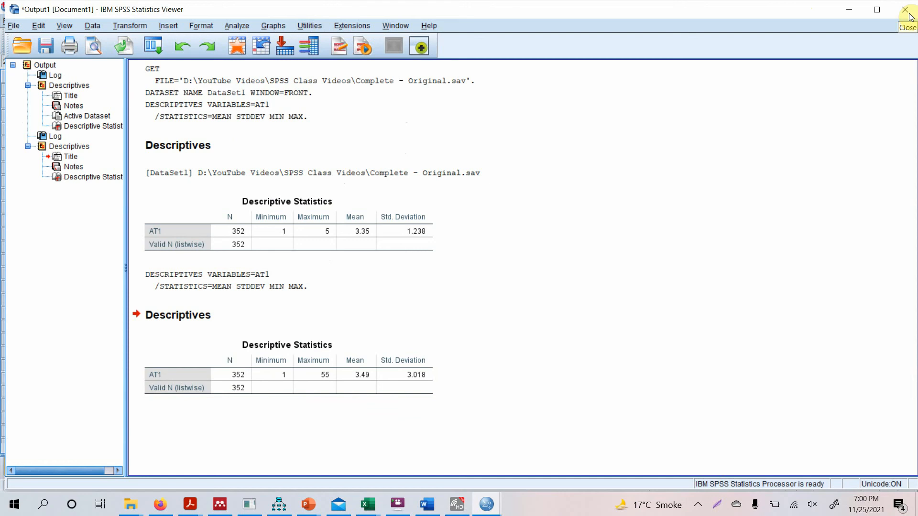
Close the Descriptives output and select the Age, Gender and Experience columns in the dataset.
click(909, 15)
click(261, 116)
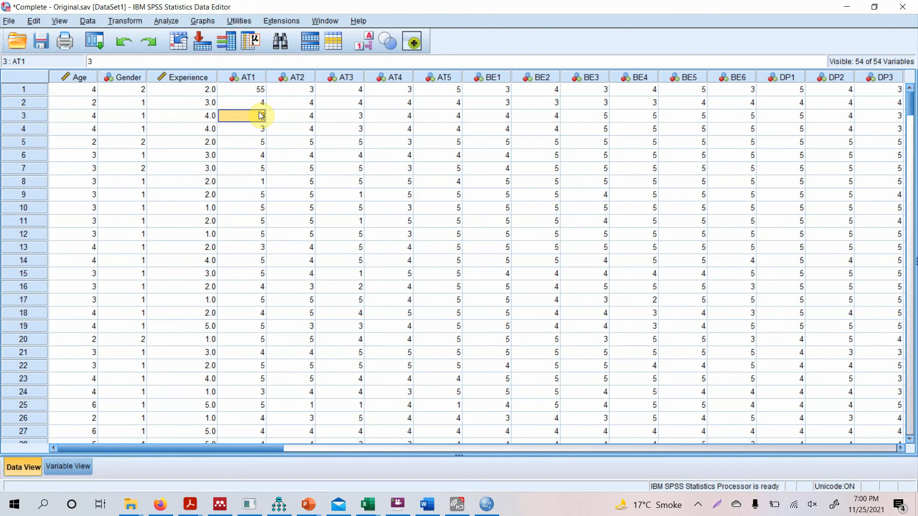
click(74, 77)
drag(74, 77, 182, 76)
click(282, 117)
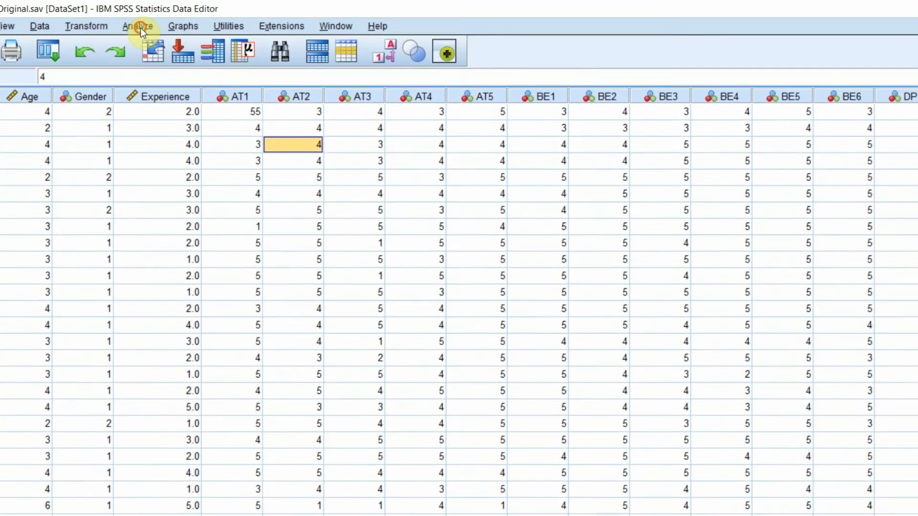
click(140, 28)
mouse_move(172, 63)
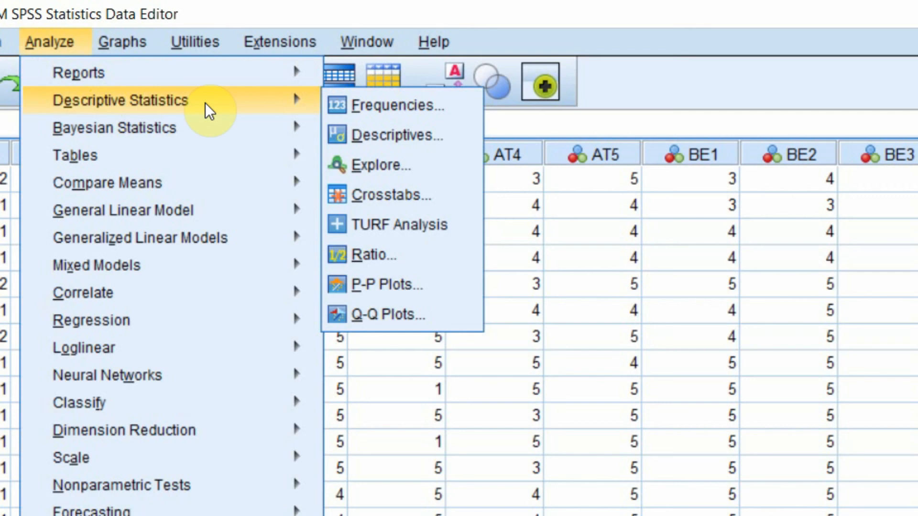
click(400, 509)
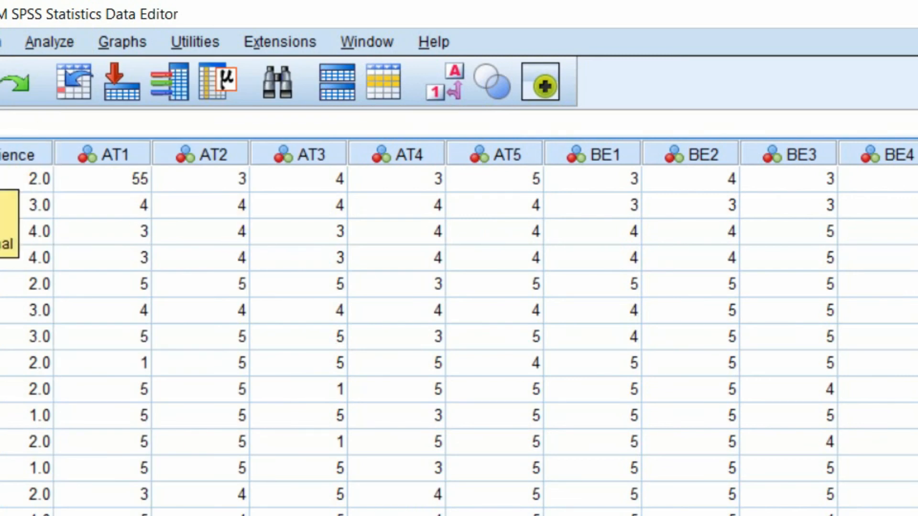
Start a Frequencies analysis and add Gender as its analysis variable.
click(50, 41)
mouse_move(122, 42)
mouse_move(82, 41)
mouse_move(79, 101)
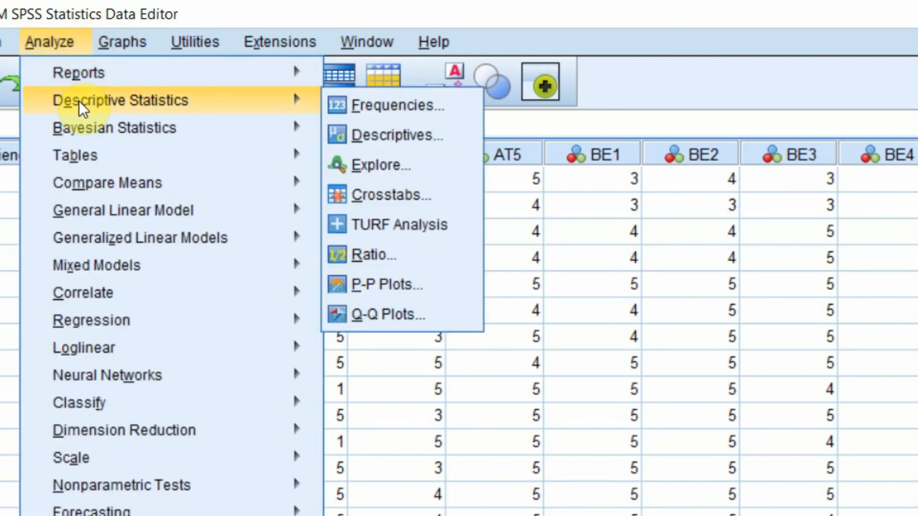
click(446, 110)
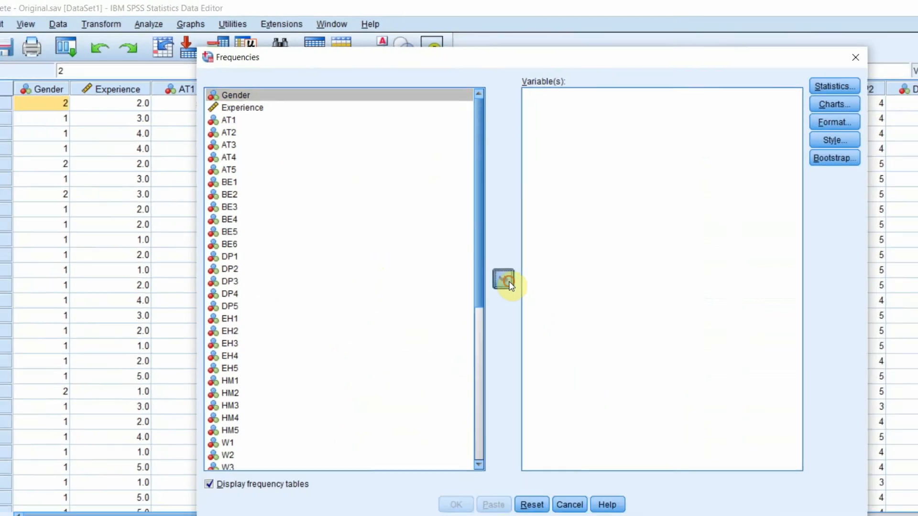
click(664, 484)
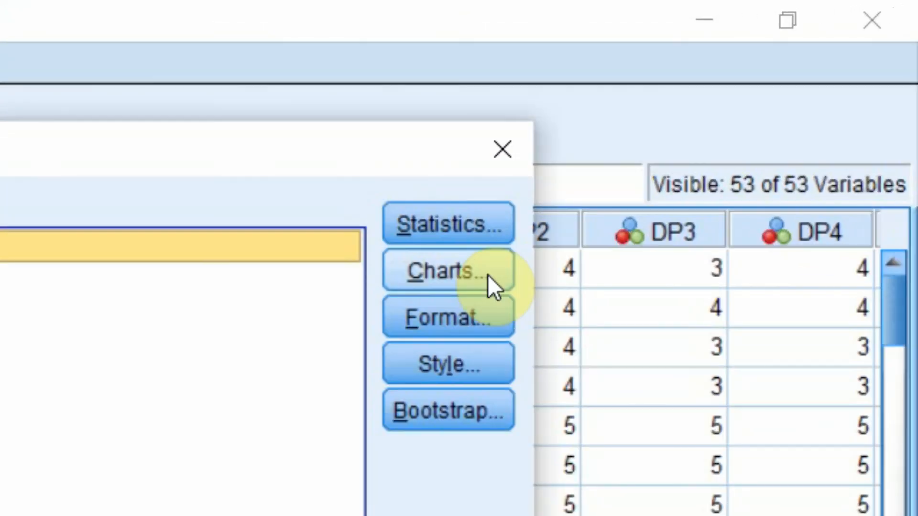
Choose pie charts with frequencies as chart values for the Frequencies analysis and run it.
click(488, 274)
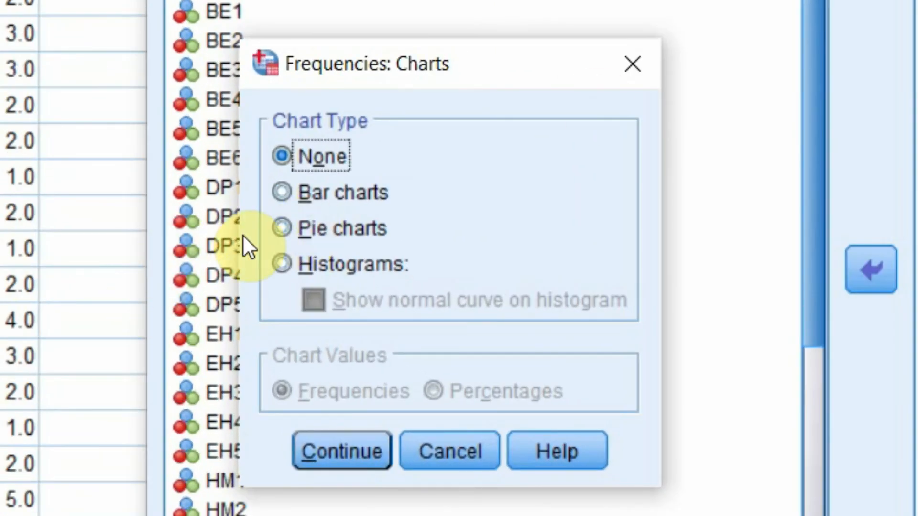
click(345, 237)
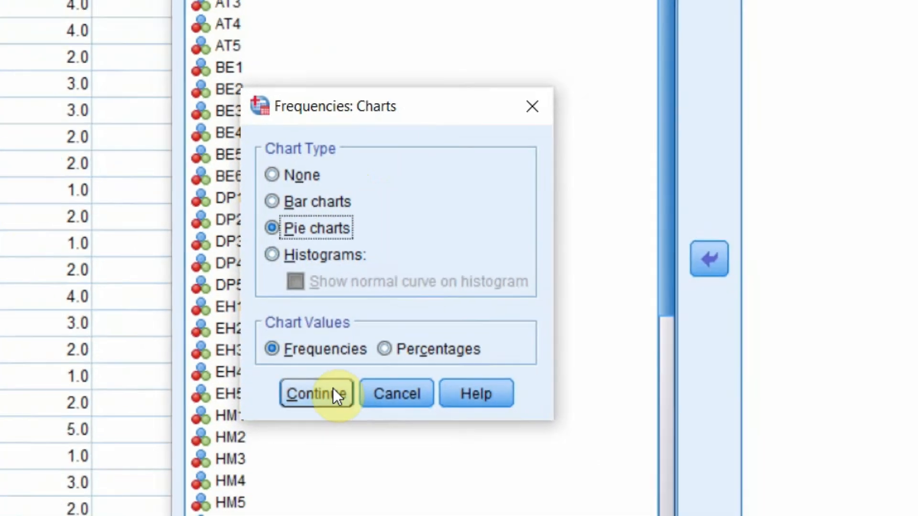
click(373, 442)
click(427, 438)
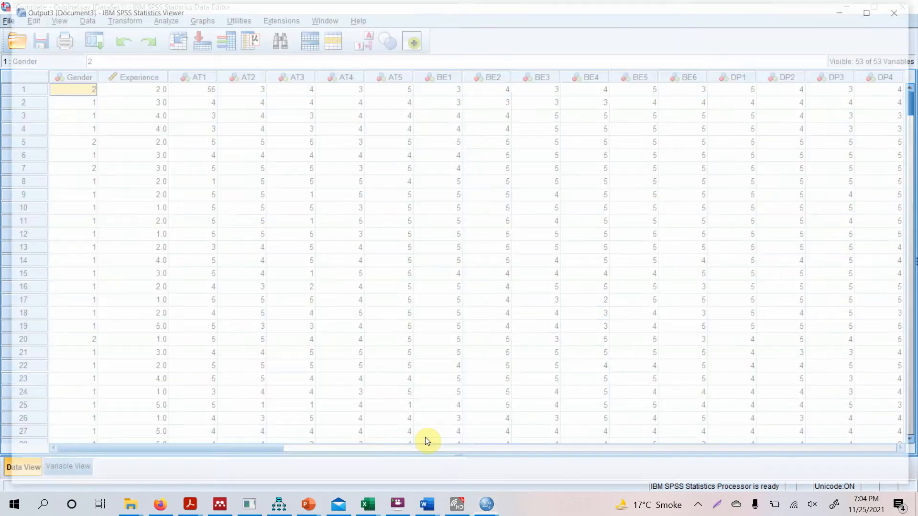
Look over the Gender frequency table and pie chart in the output and copy the frequency table.
click(283, 229)
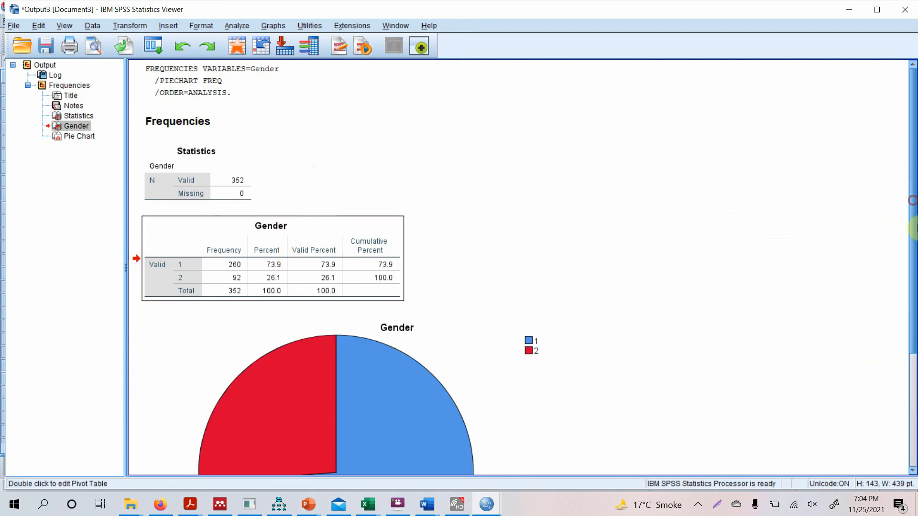
scroll(367, 310, down, 3)
click(365, 286)
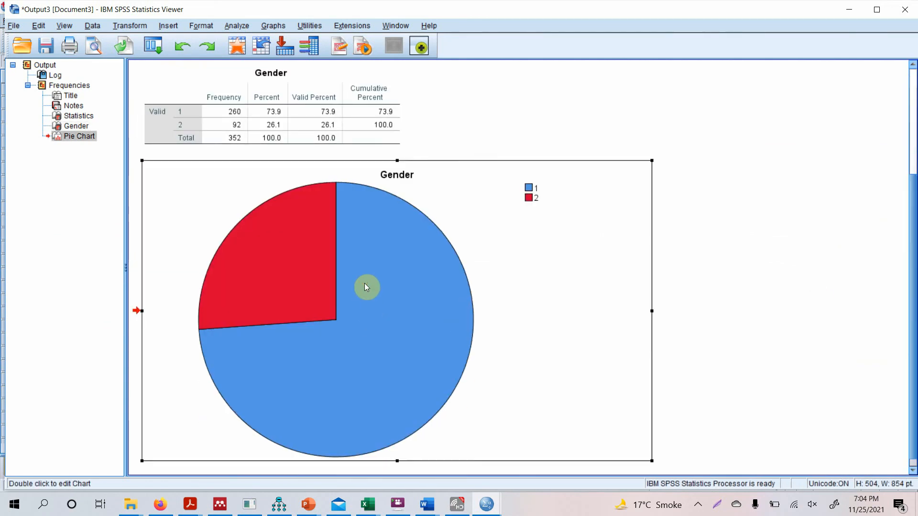
click(297, 74)
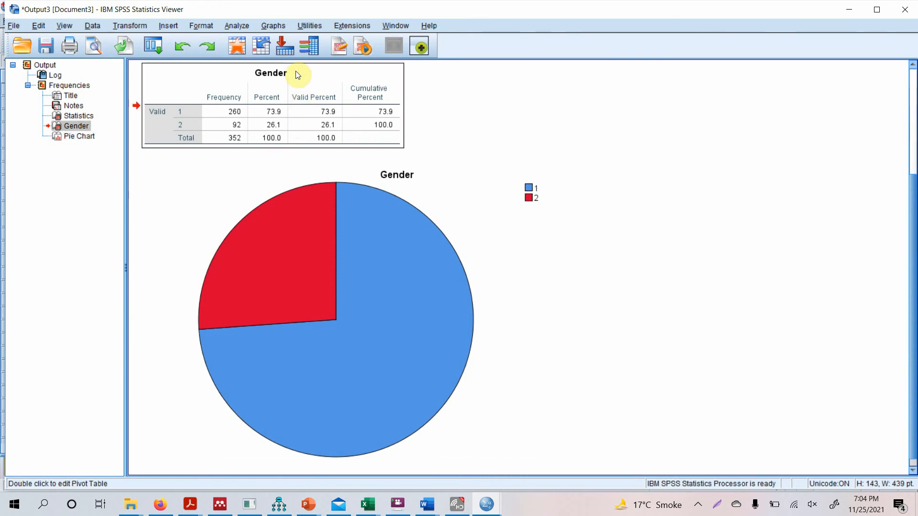
right_click(344, 68)
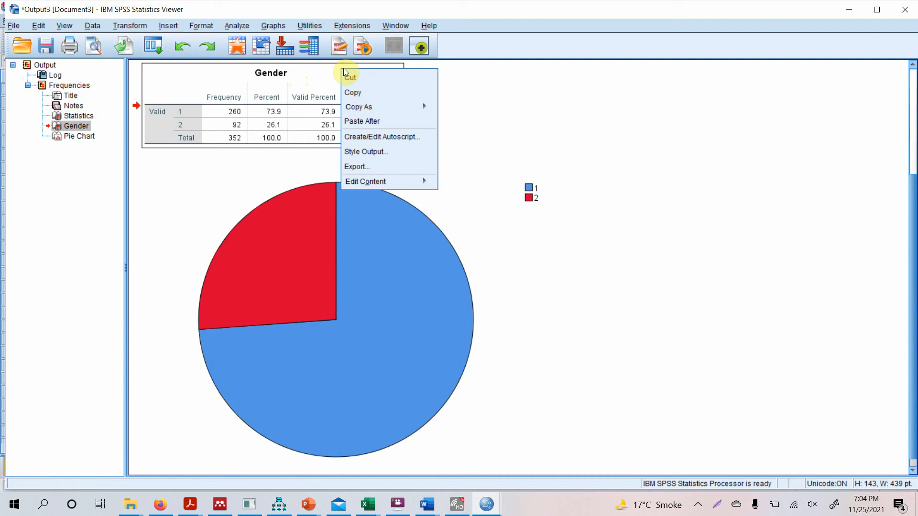
click(353, 90)
Switch to the blank Document1 in Word, add the bold heading "Gender" and paste the copied frequency table below it.
mouse_move(428, 503)
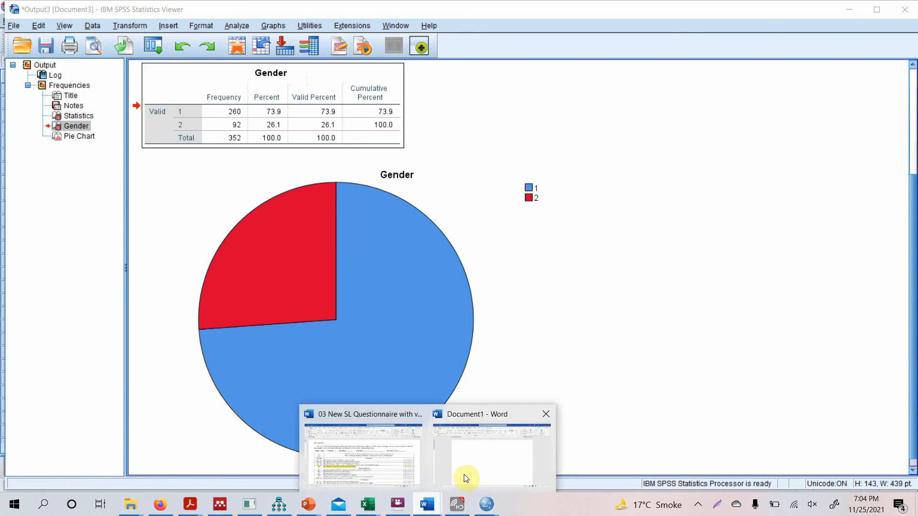
click(471, 471)
text(gENDER)
key(ctrl+a)
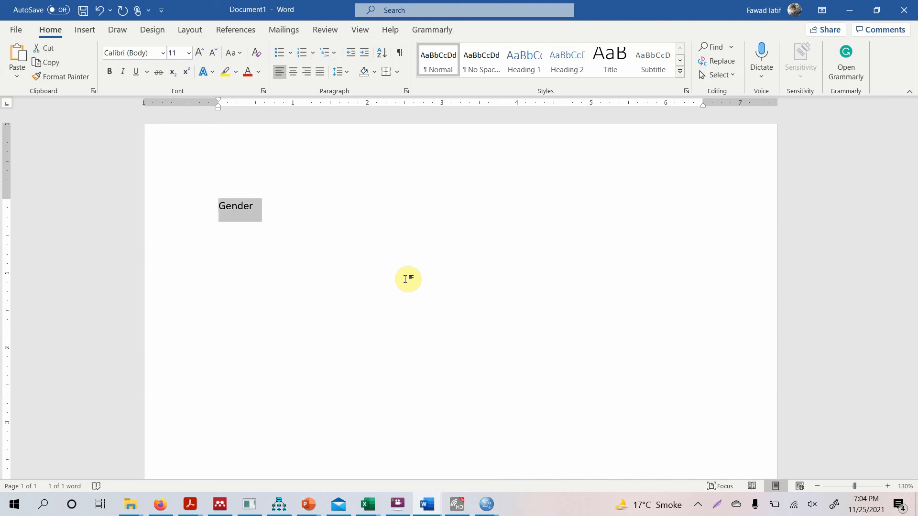
key(ctrl+b)
key(Right)
key(Return)
key(Return)
key(Return)
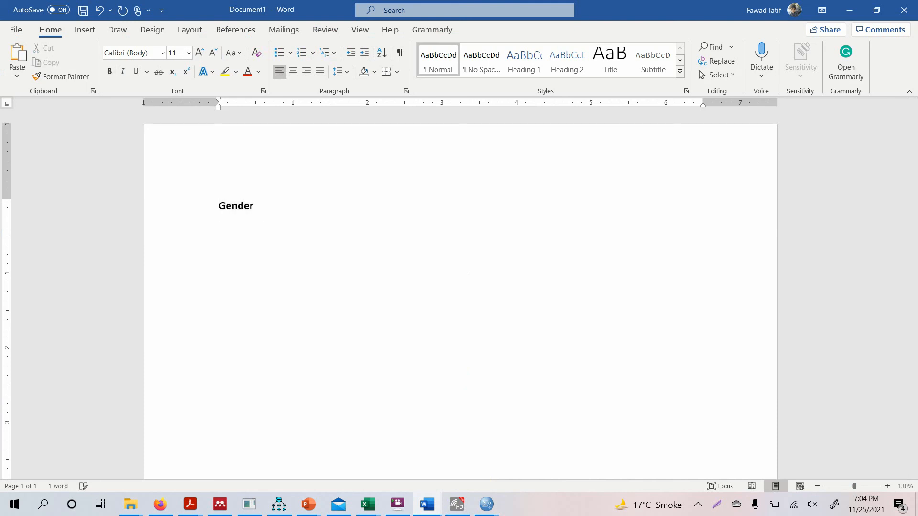
key(ctrl+v)
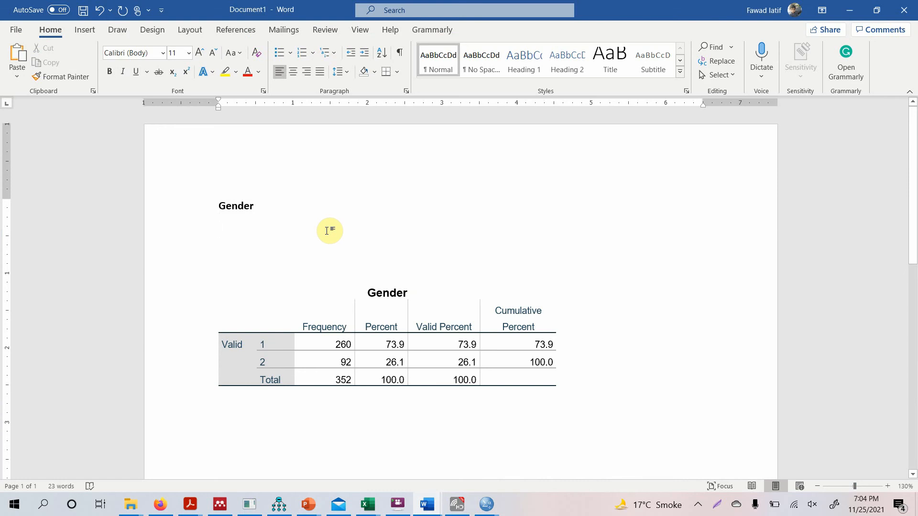
Write "Respondents in the study were asked to mark their gender." between the heading and the table.
click(327, 231)
text(Re)
text(sponse)
key(BackSpace)
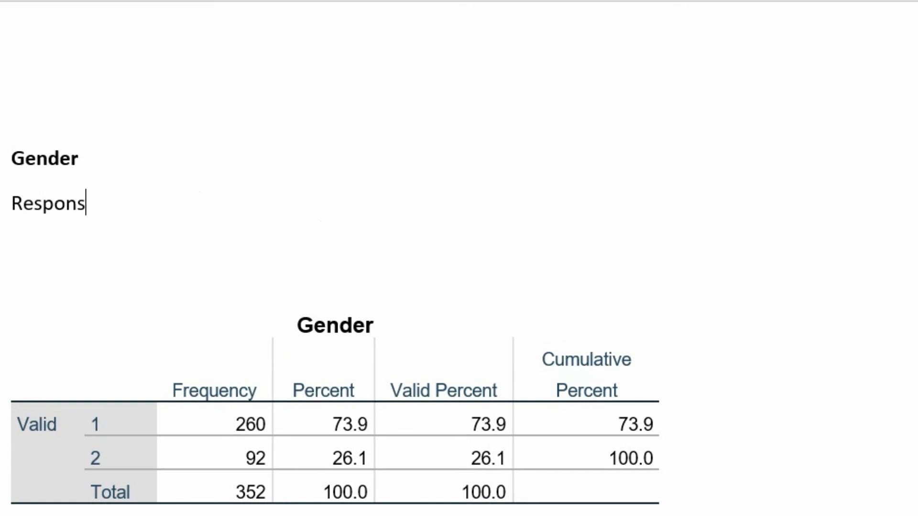
key(BackSpace)
text(dents in the study were asked to )
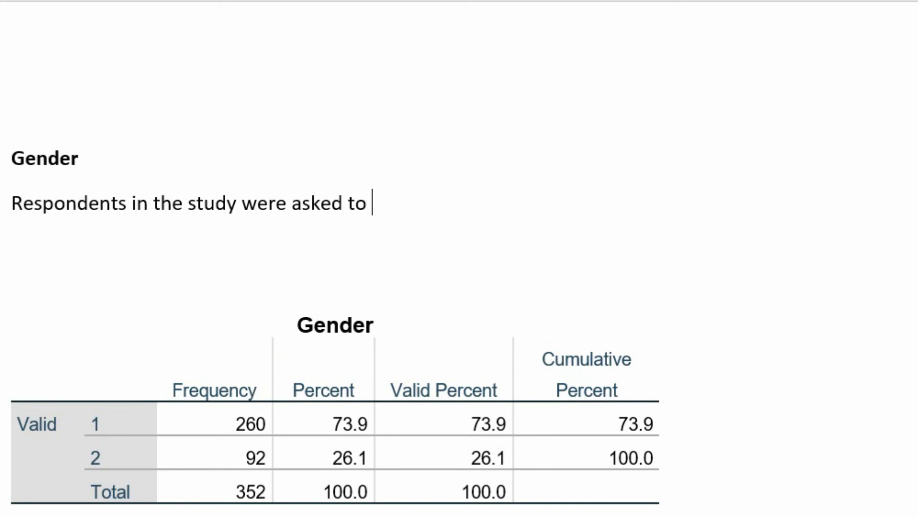
text(rmakr)
key(BackSpace)
key(BackSpace)
text(rk their gen)
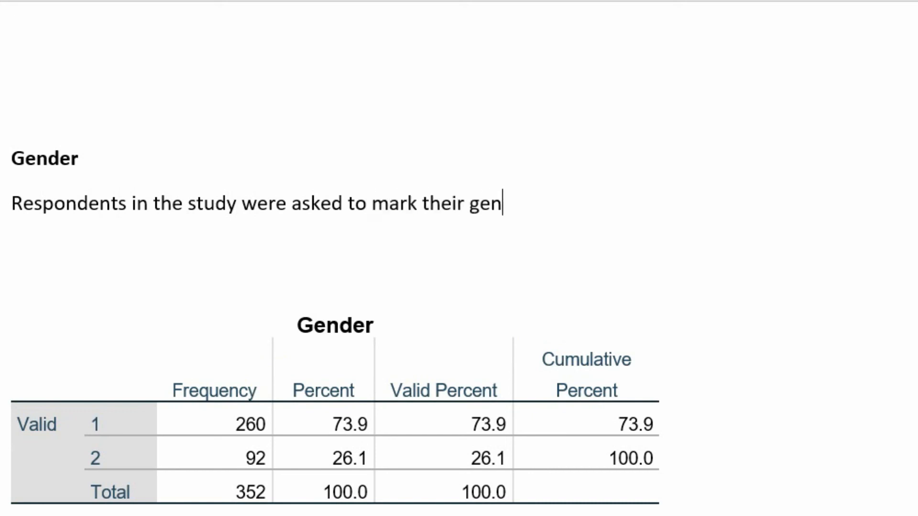
text(der. 2060)
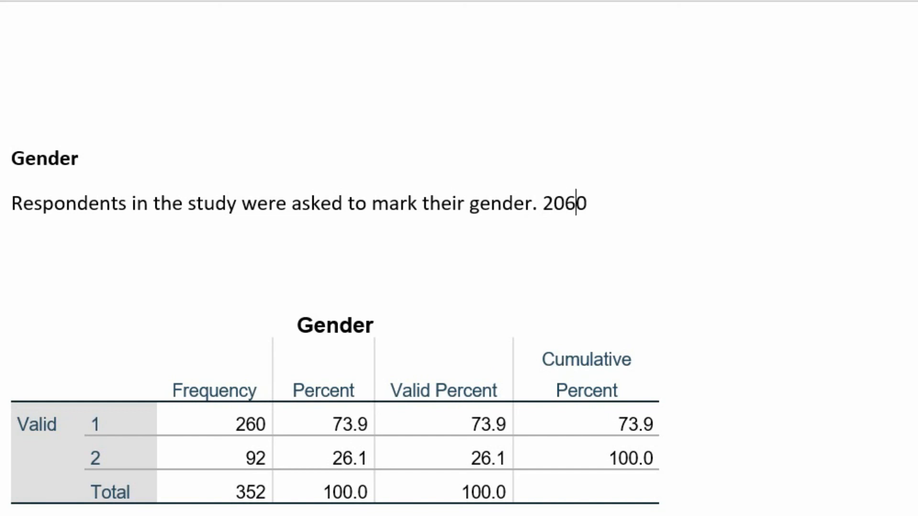
Continue the paragraph with "260 (73.9%) respondents were Male while".
key(BackSpace)
key(BackSpace)
key(BackSpace)
text(60 ()
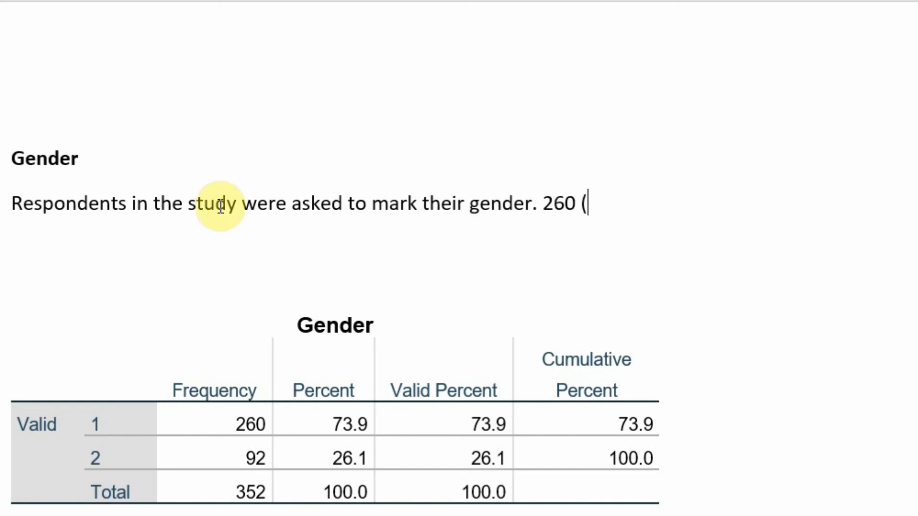
text(73.9)
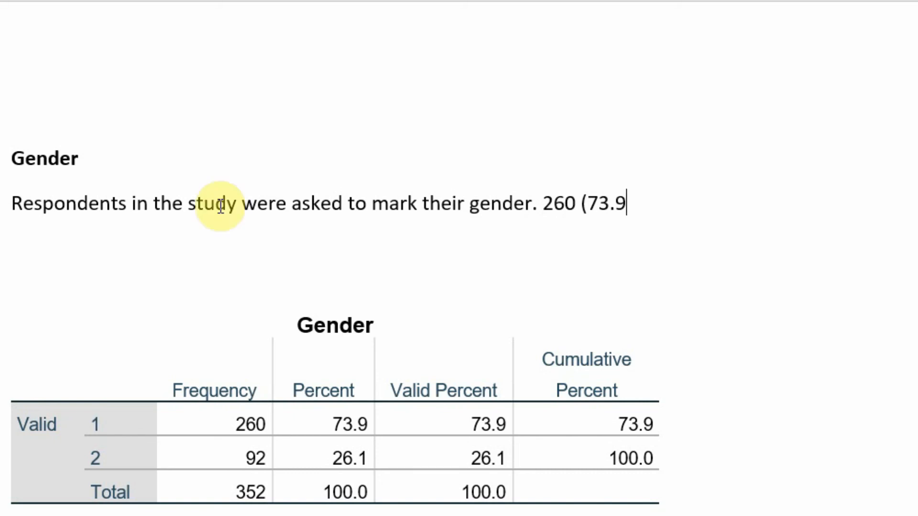
text(%) respo)
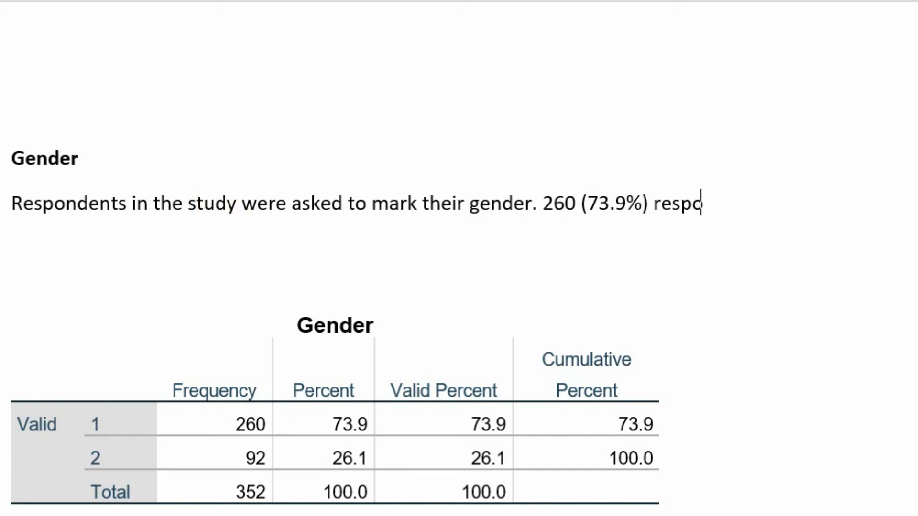
text(ndents were )
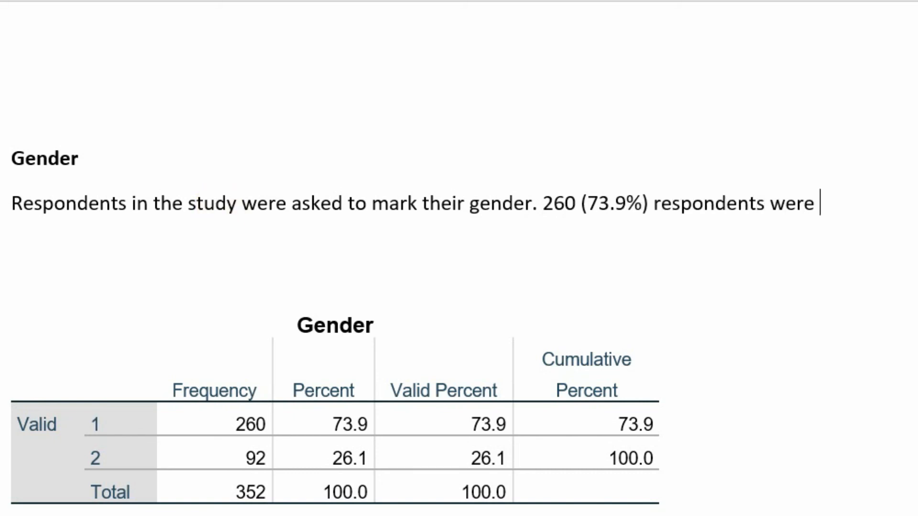
text(Male while)
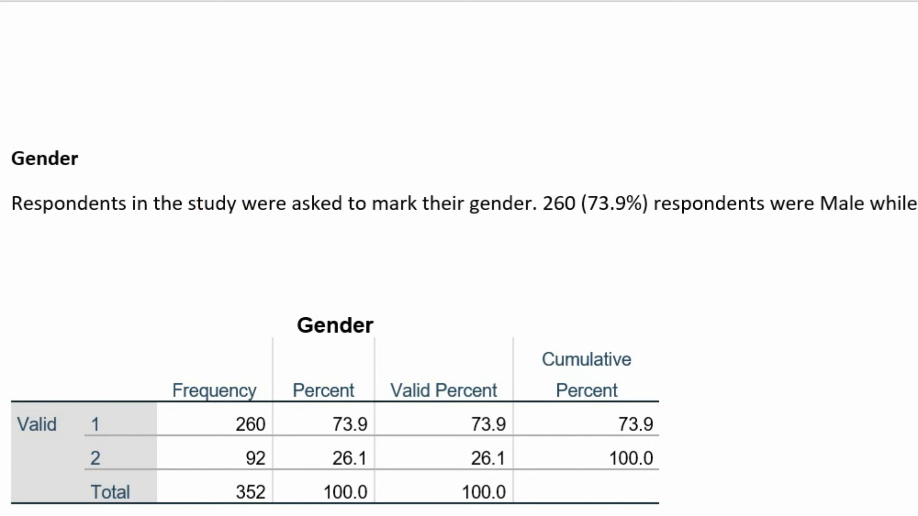
Complete the paragraph's second sentence with "92 (26.1%) respondents were female.".
text( 92 ()
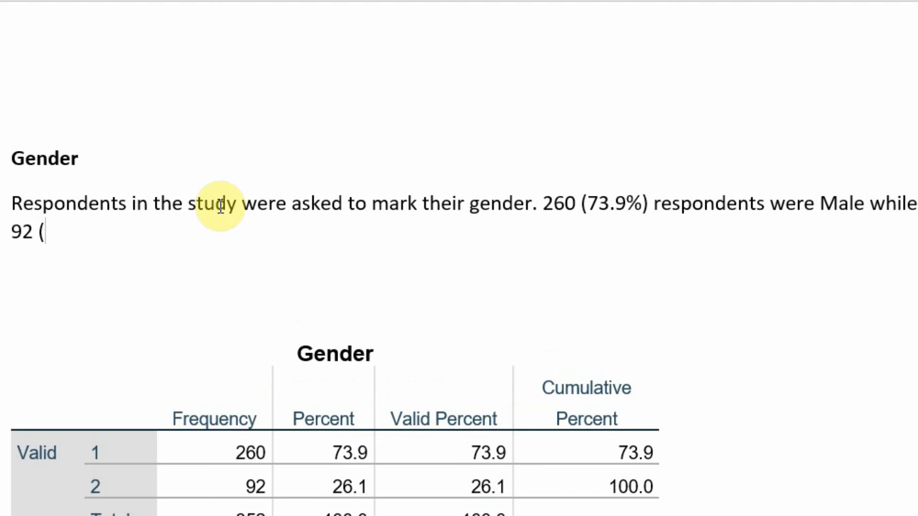
text(26.1)
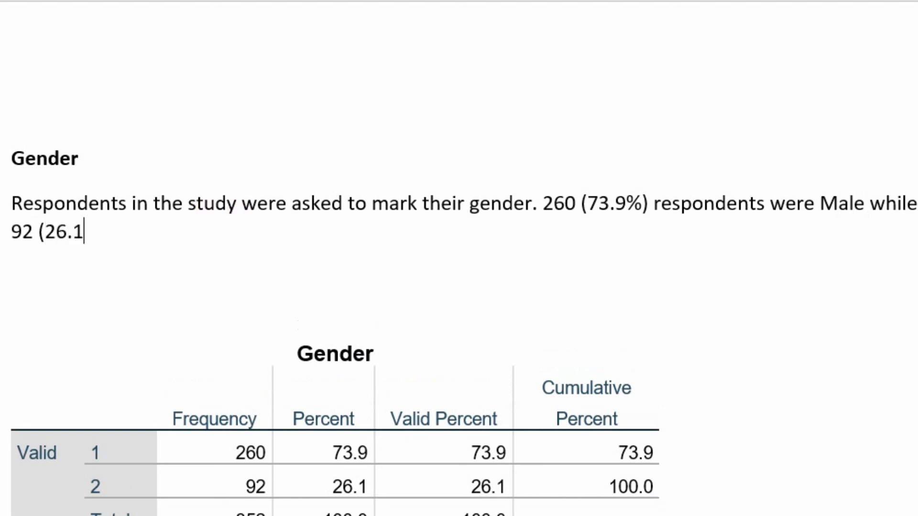
text(%) respondents were )
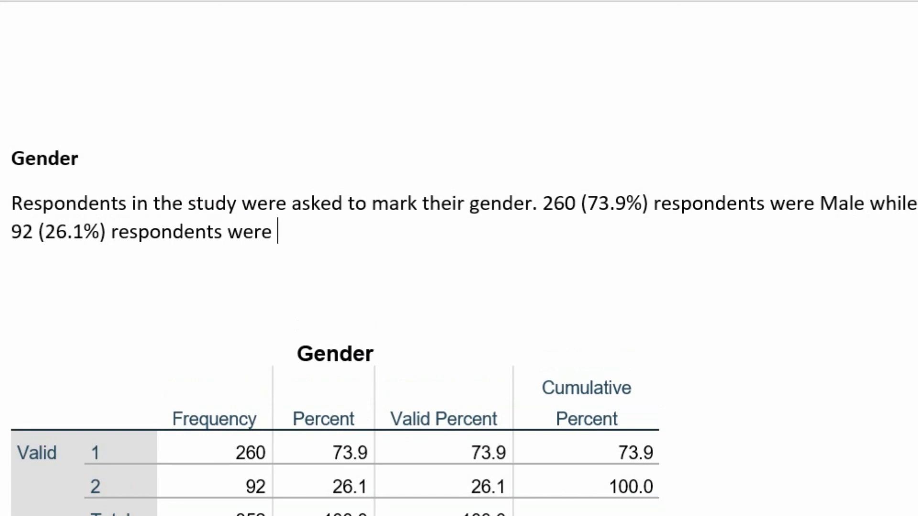
text(female.)
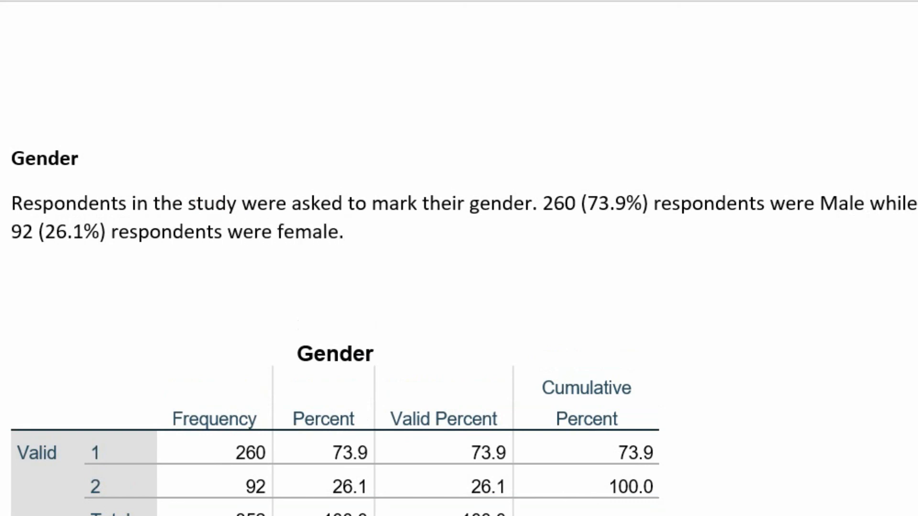
Add the closing sentence "Respondents distribution by gender is presented in table 1" to the Gender paragraph.
text( Respondents distribut)
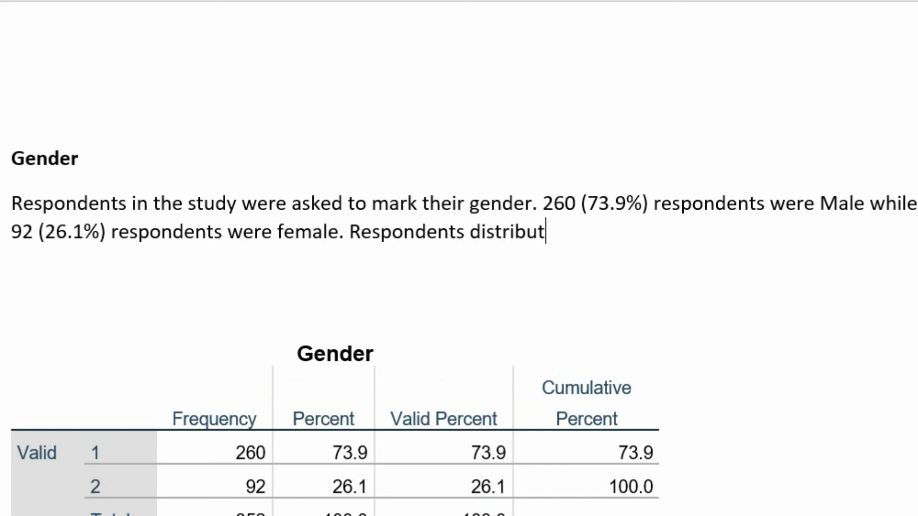
text(ion by gende)
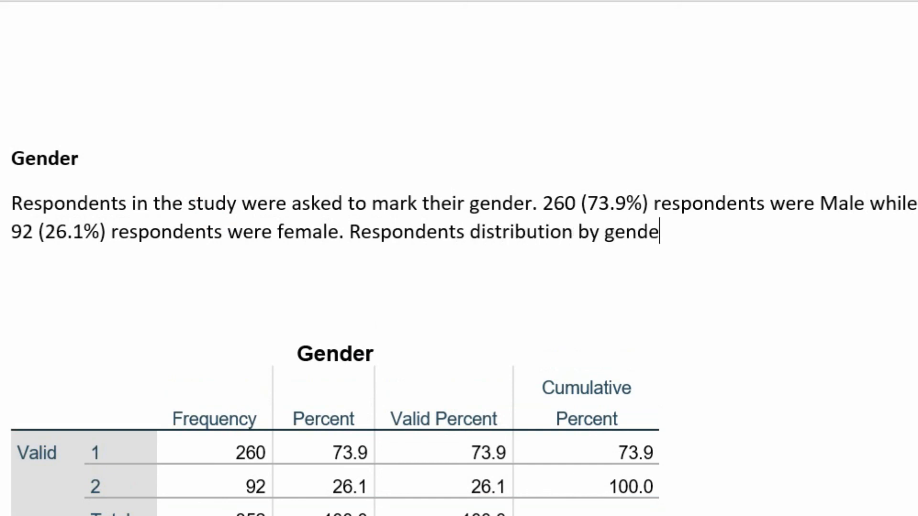
text(r is presented intabl)
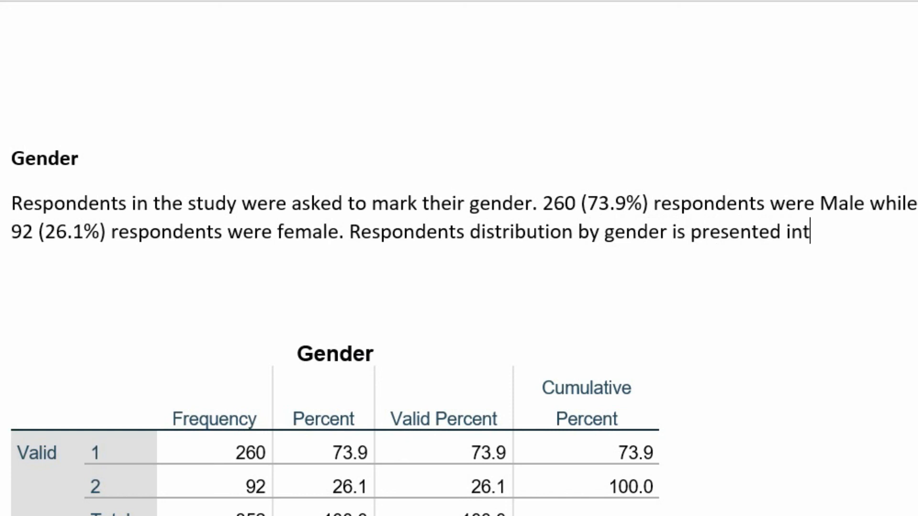
key(BackSpace)
key(BackSpace)
key(BackSpace)
key(BackSpace)
text(table 1)
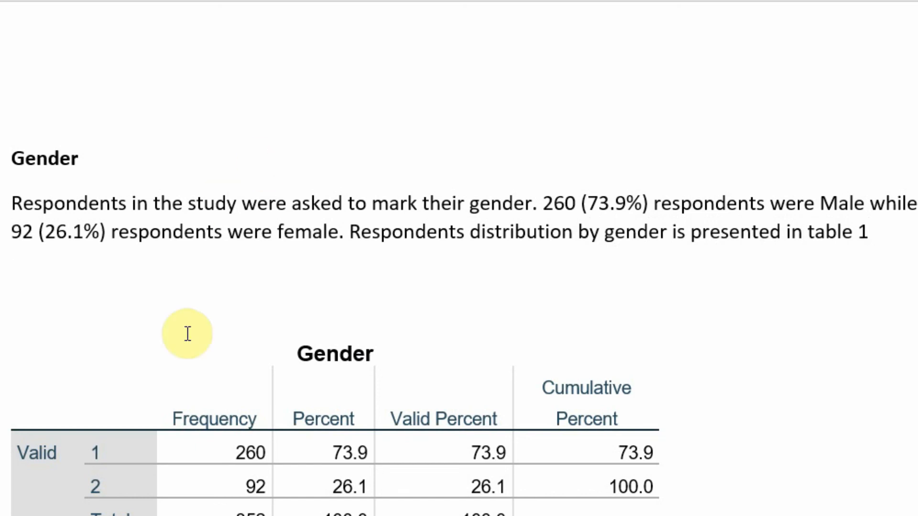
Apply all borders to the entire pasted Gender frequency table.
click(294, 354)
click(5, 327)
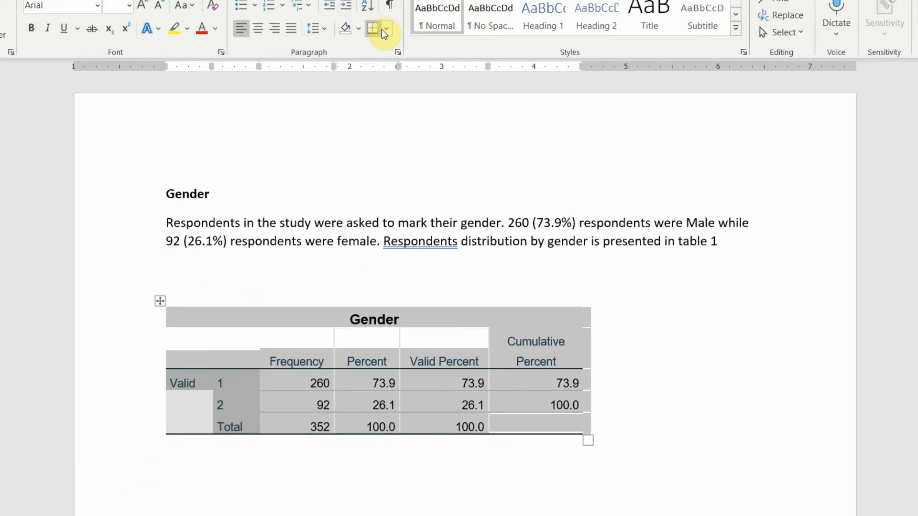
click(397, 72)
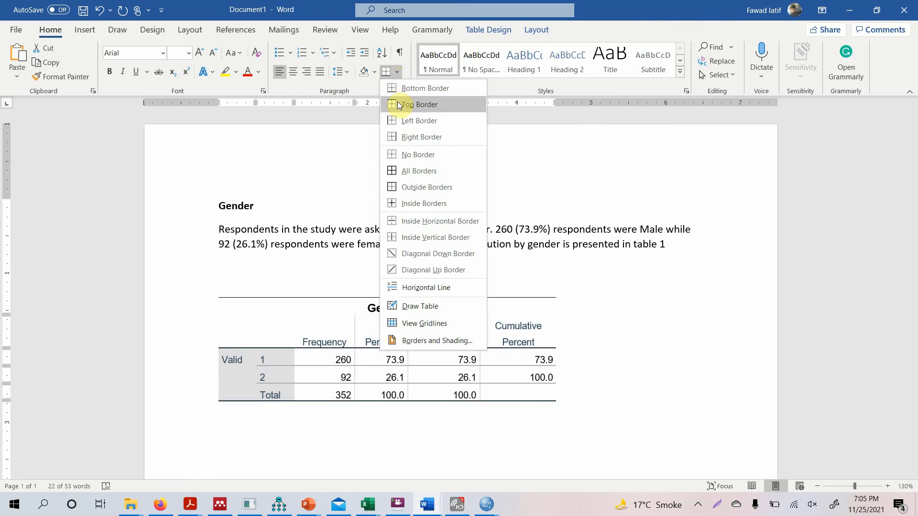
click(406, 171)
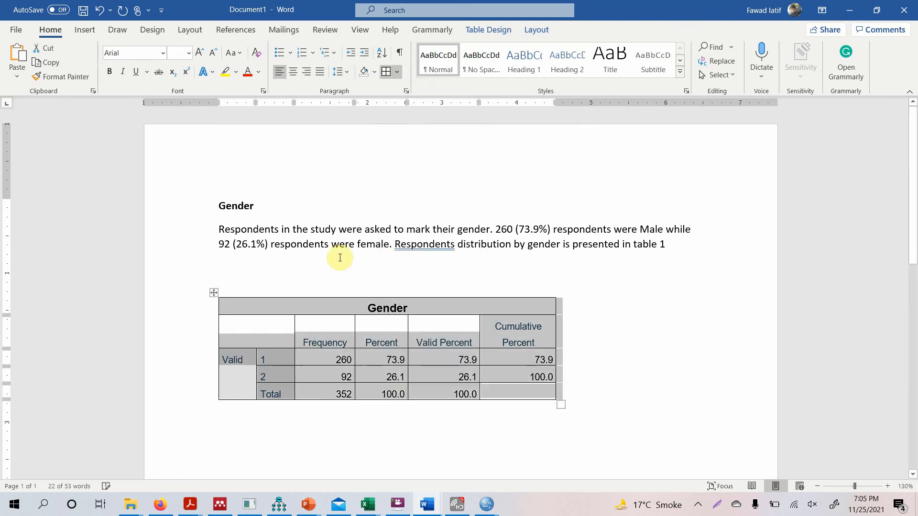
Delete the "Gender" title row from the frequency table.
click(304, 309)
triple_click(304, 310)
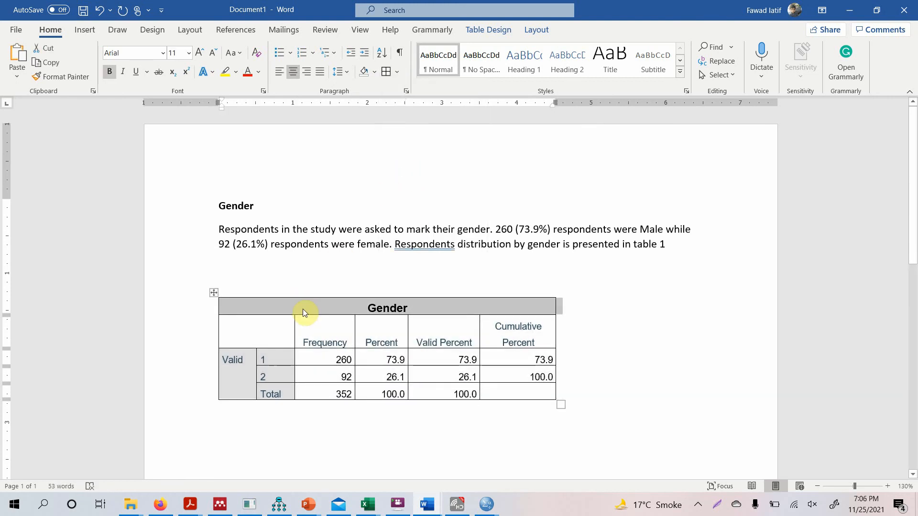
key(BackSpace)
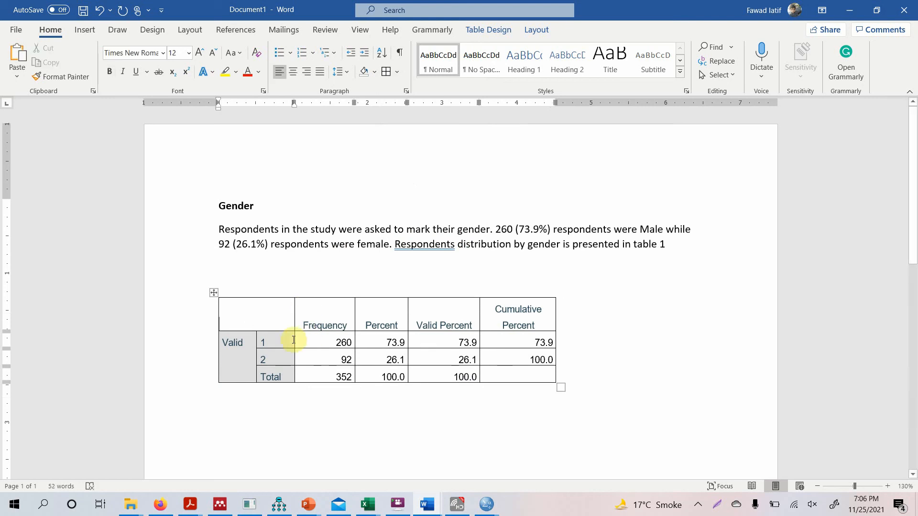
Split the empty header cell with a drawn vertical line and align it with the border between the "Valid" and category label columns.
click(256, 344)
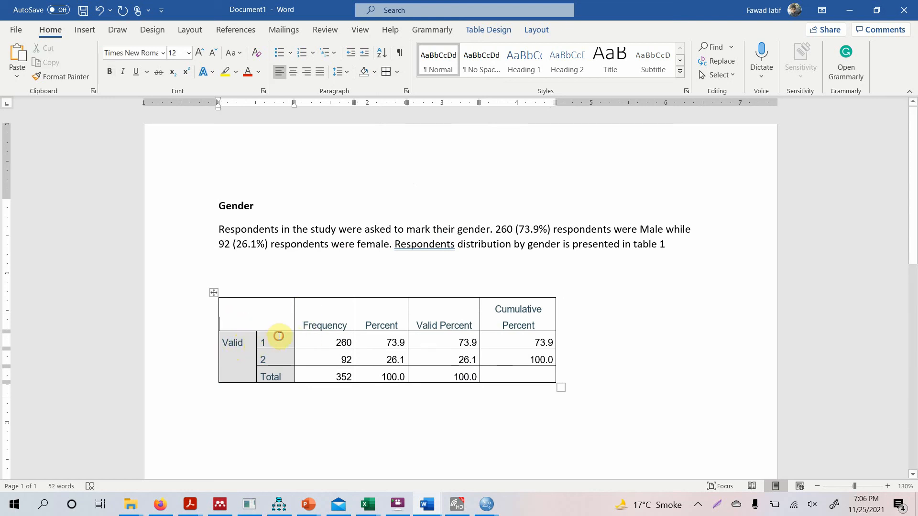
click(535, 29)
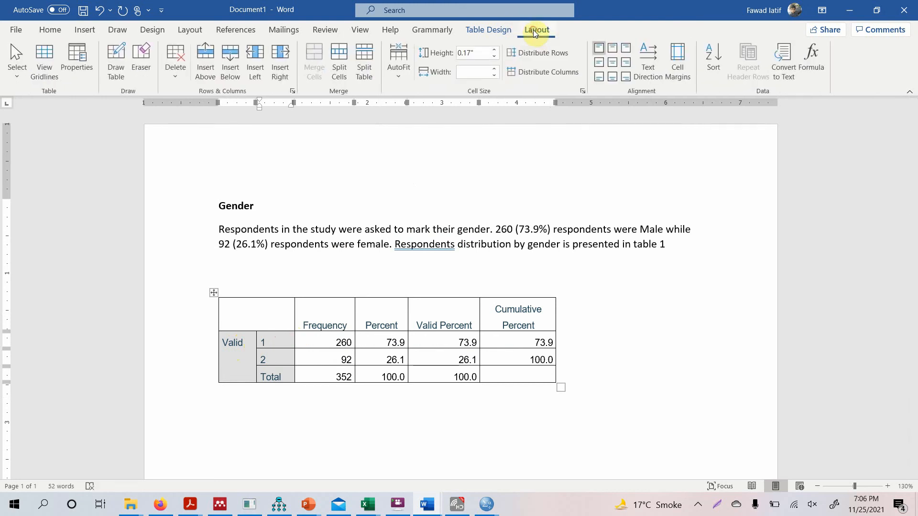
click(115, 59)
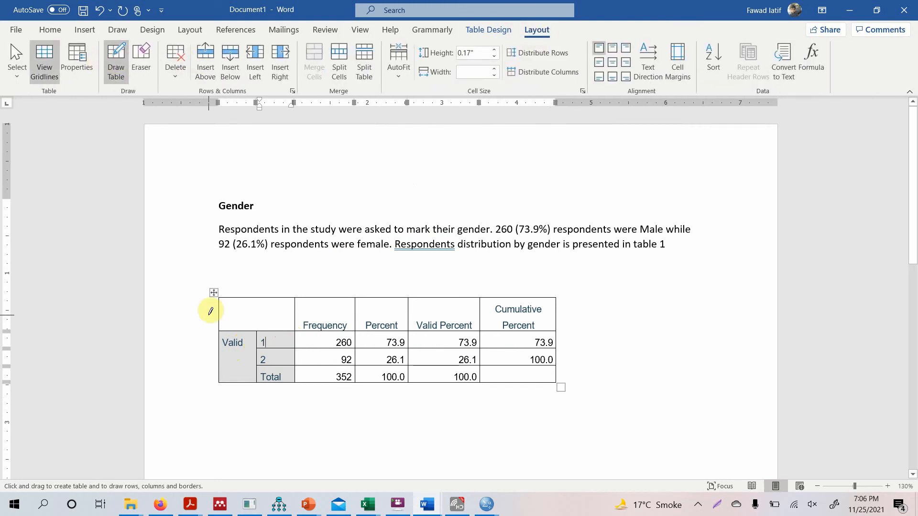
drag(259, 295, 257, 330)
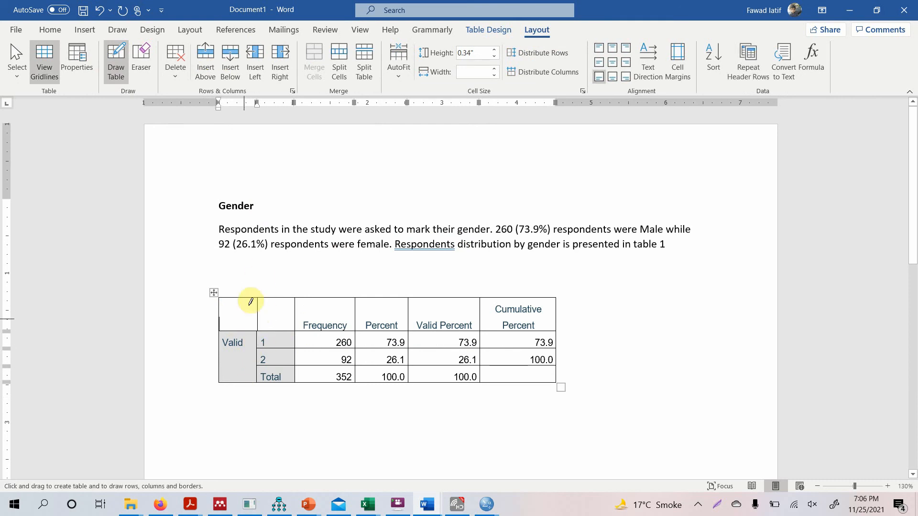
click(116, 67)
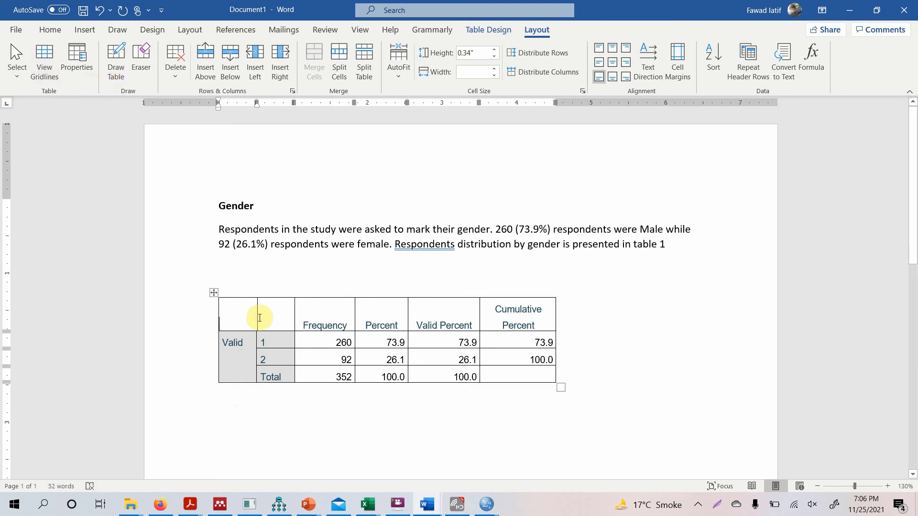
mouse_move(257, 314)
mouse_down()
mouse_move(246, 313)
mouse_move(260, 313)
mouse_up()
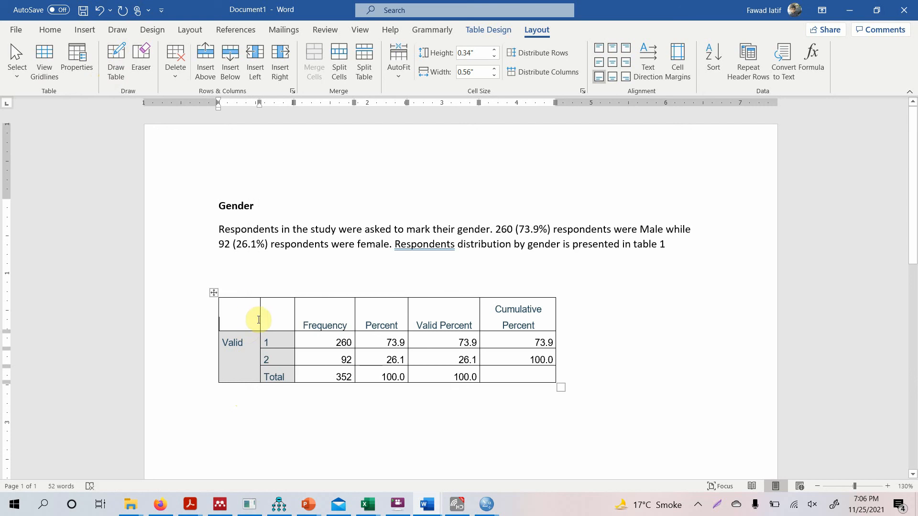
Delete the "Valid" label column and the Valid Percent and Cumulative Percent columns from the table.
click(248, 296)
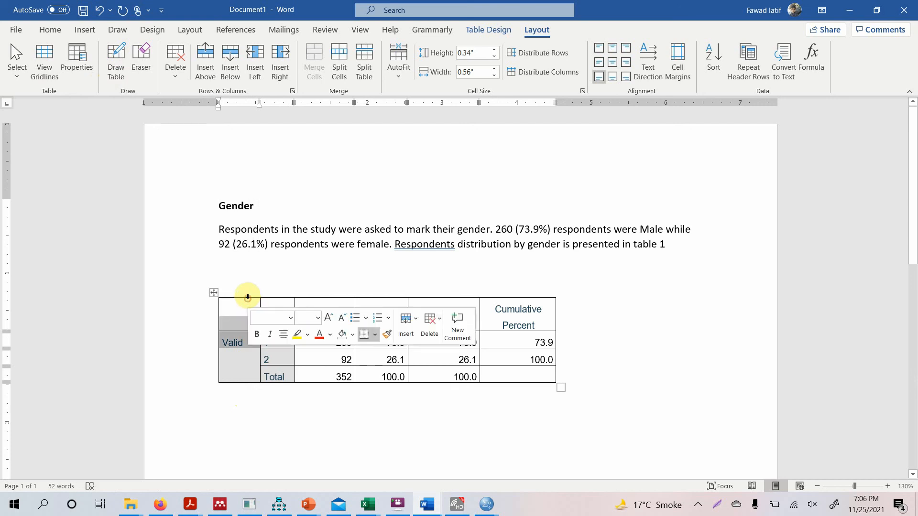
key(BackSpace)
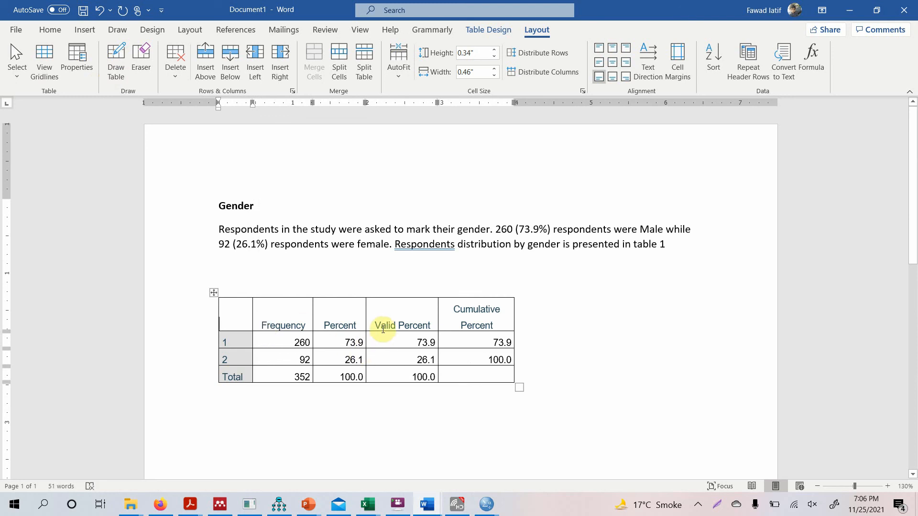
drag(408, 296, 552, 305)
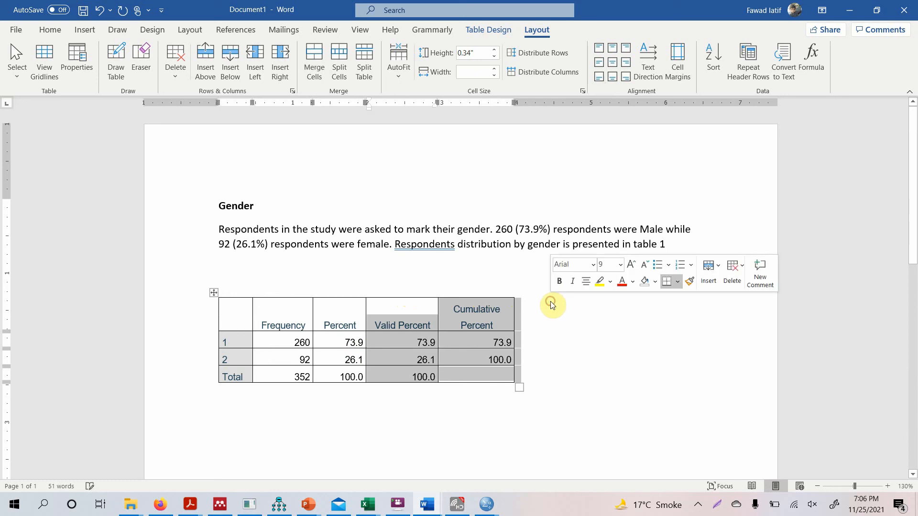
key(BackSpace)
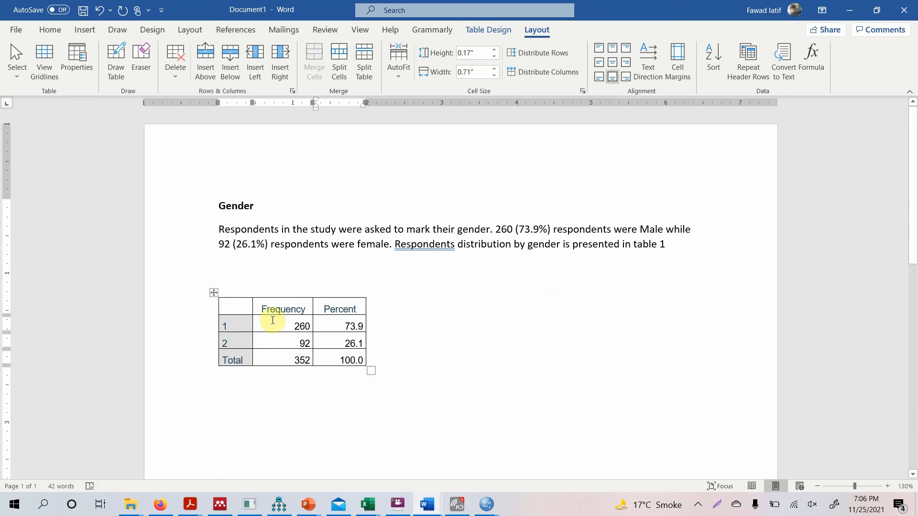
AutoFit the reduced frequency table to the window so it spans the page's text width.
right_click(214, 295)
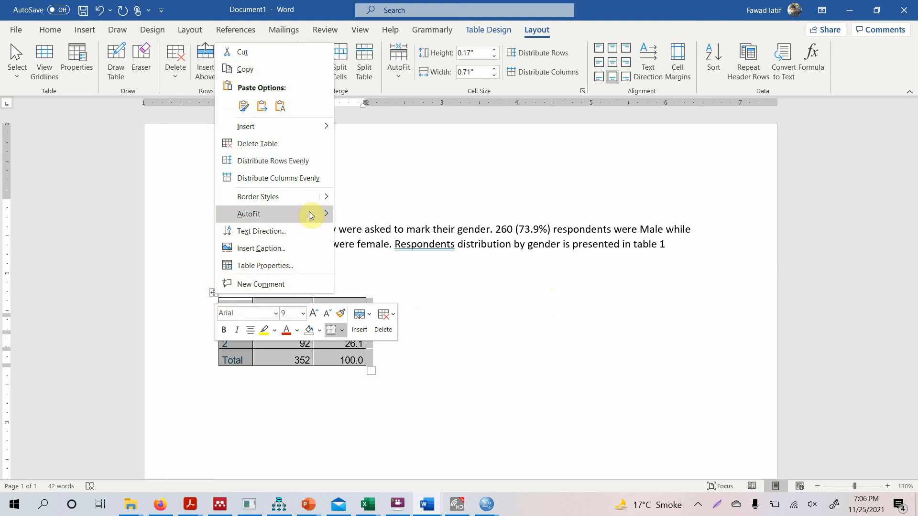
mouse_move(335, 213)
click(386, 232)
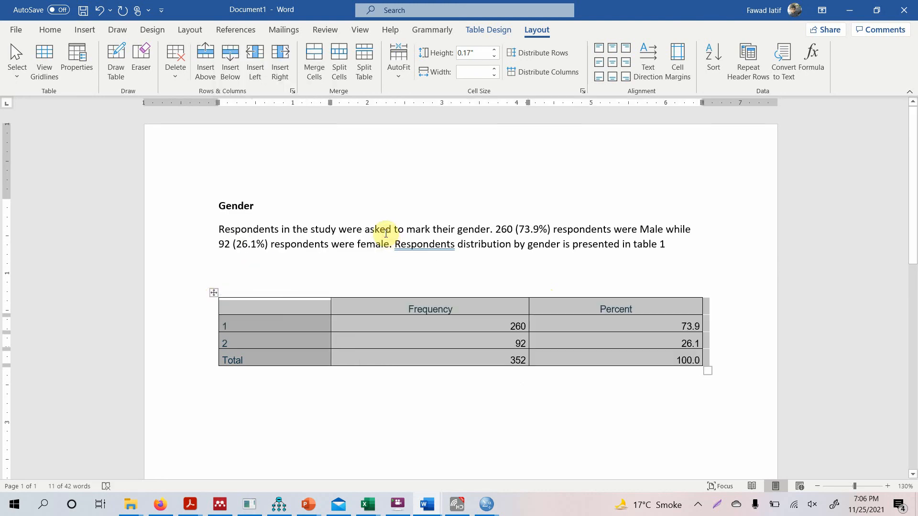
right_click(214, 295)
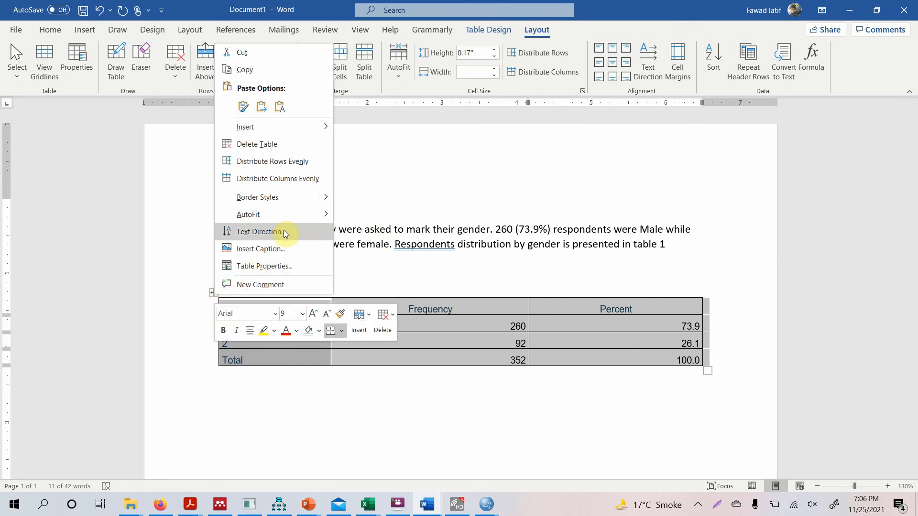
mouse_move(293, 215)
click(369, 232)
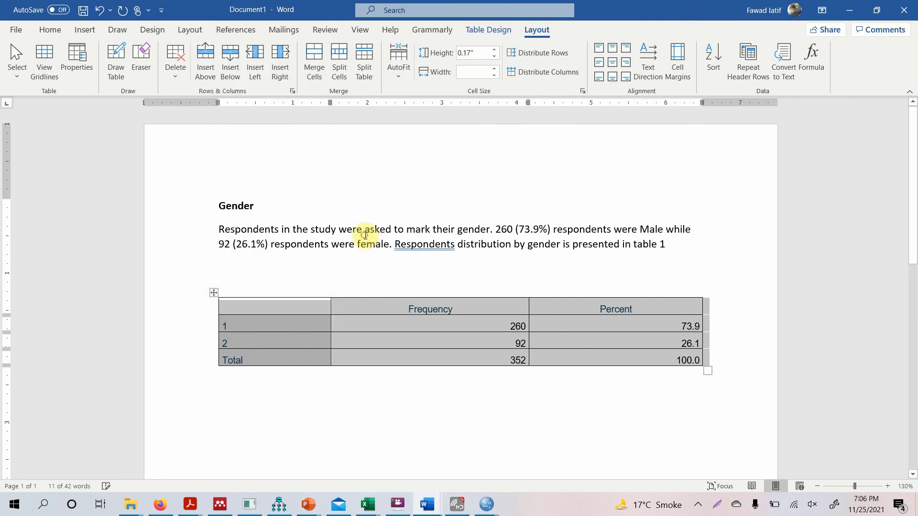
Center the contents of the Frequency and Percent columns.
click(423, 307)
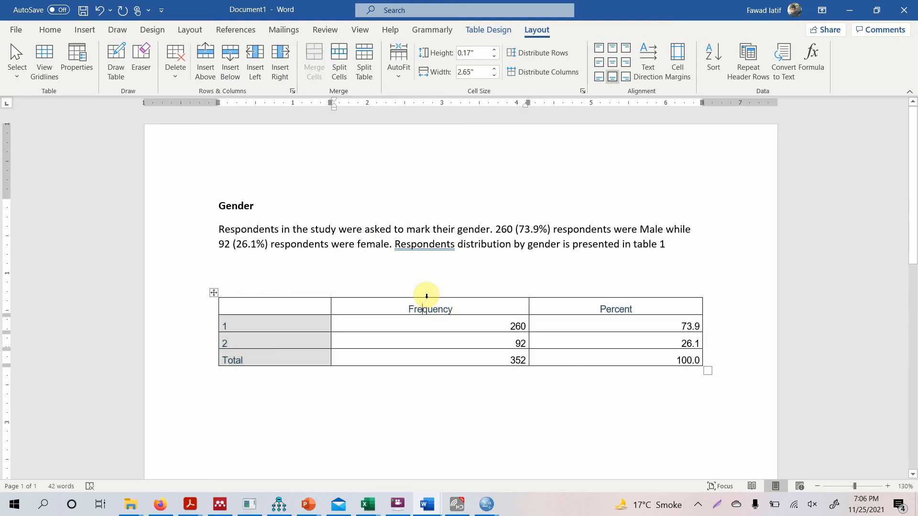
drag(427, 297, 571, 308)
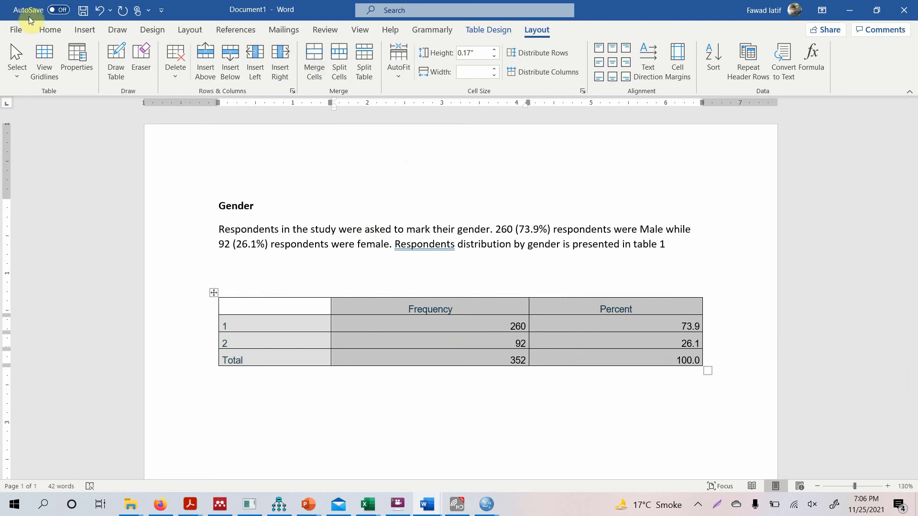
click(52, 31)
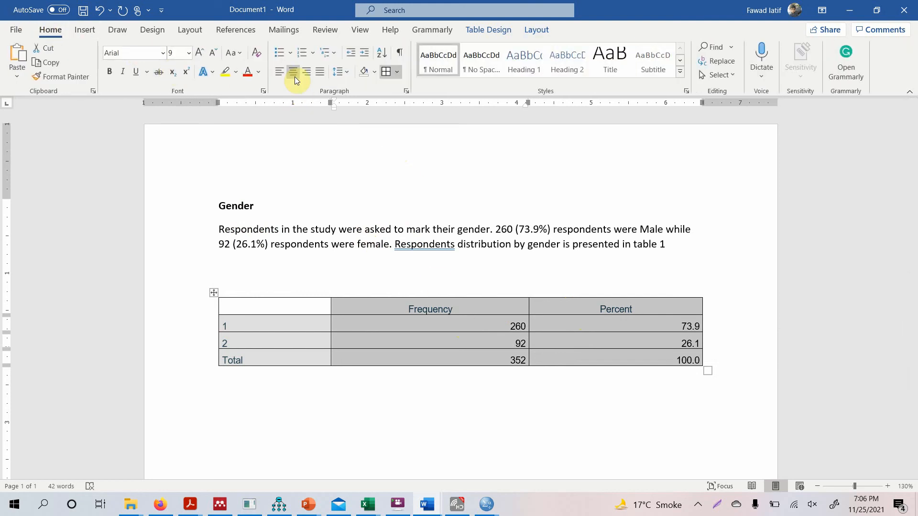
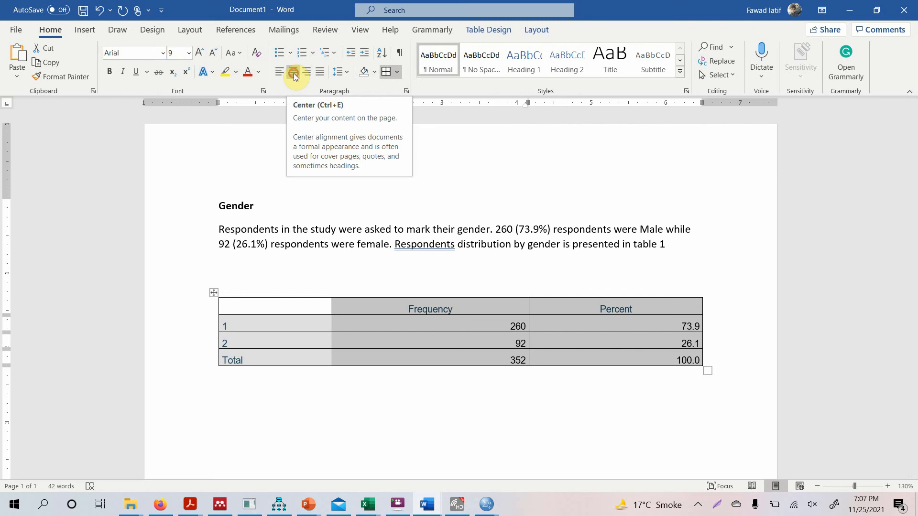
click(293, 73)
click(271, 307)
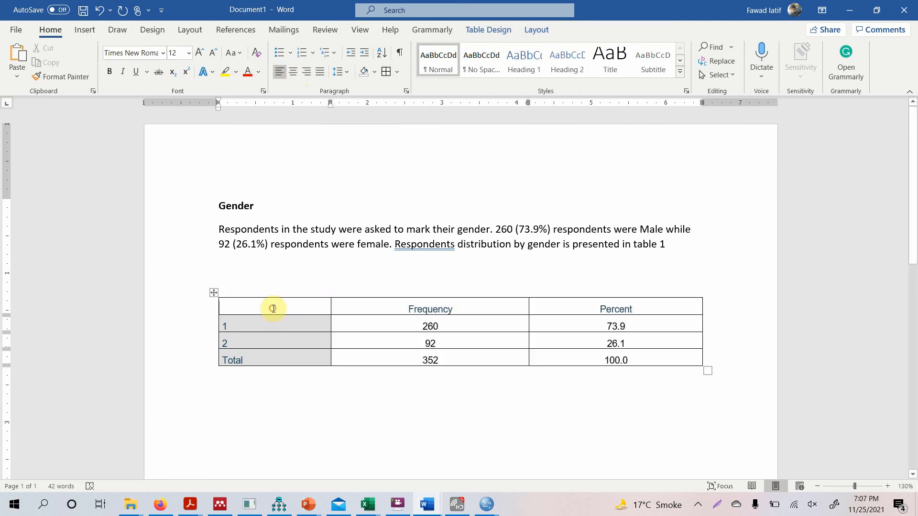
Remove all borders from the entire frequency table.
click(214, 293)
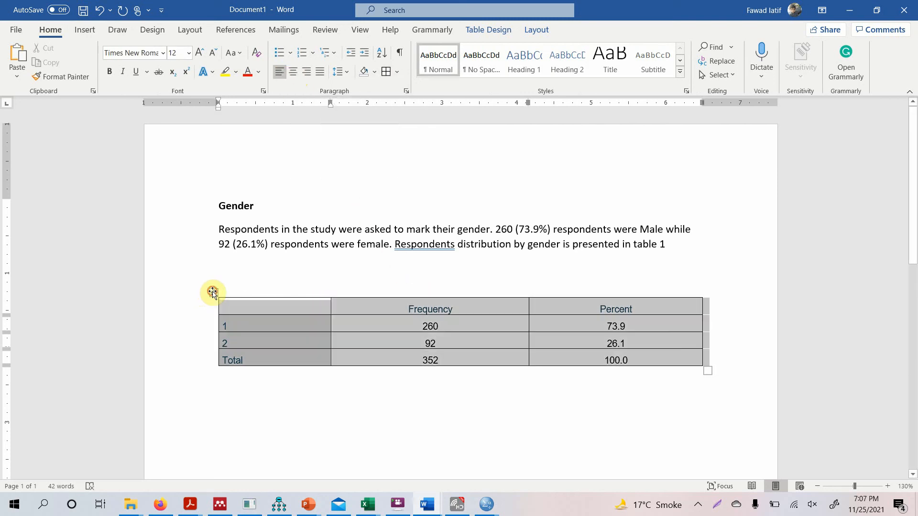
click(397, 72)
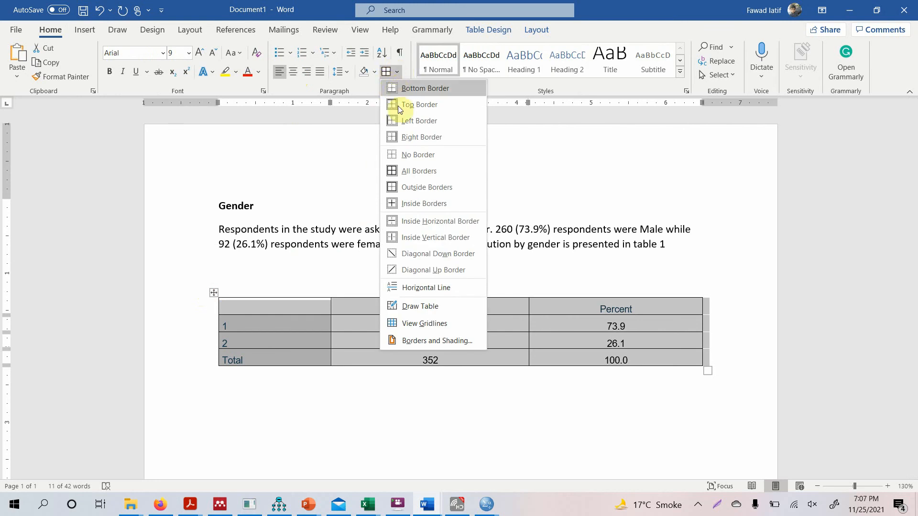
click(404, 155)
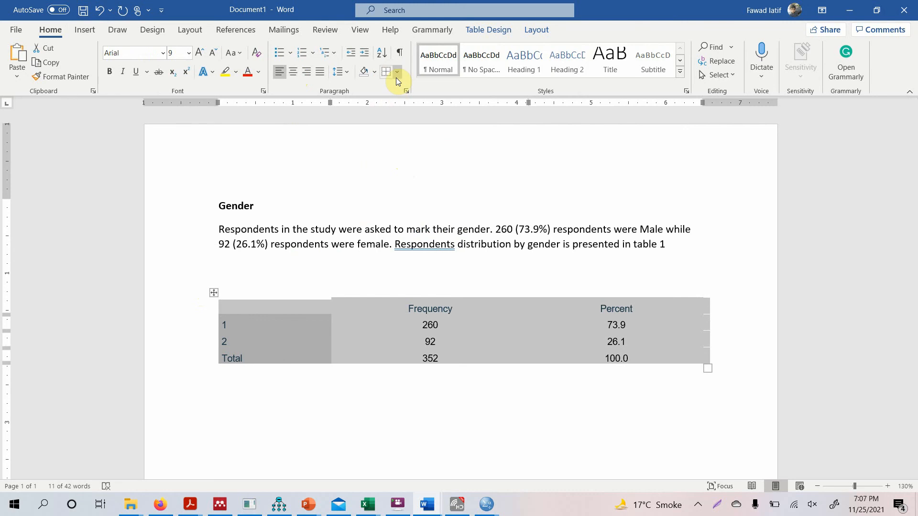
Add a bottom border and a top border to the whole frequency table.
click(396, 77)
click(400, 84)
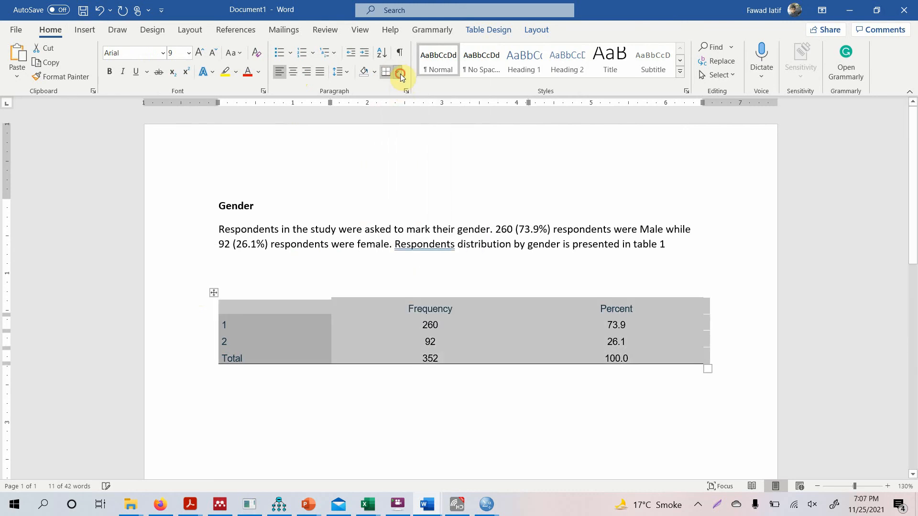
click(400, 74)
click(404, 102)
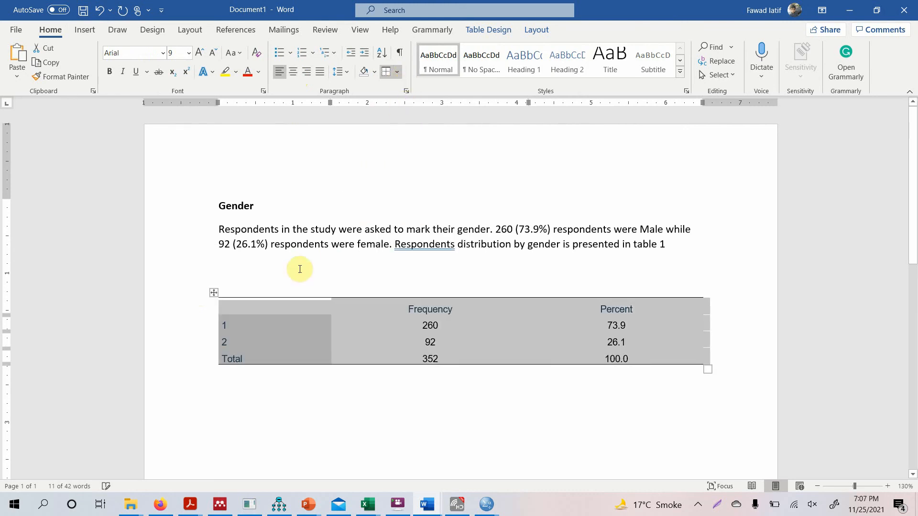
Add a bottom border beneath the table's header row.
click(276, 312)
key(shift+Right)
key(shift+Right)
key(shift+Right)
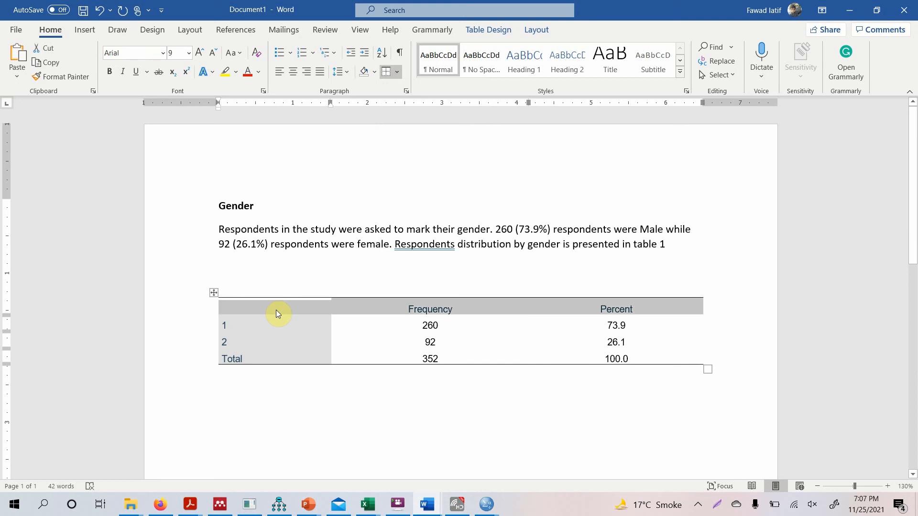
click(401, 70)
click(397, 85)
click(242, 314)
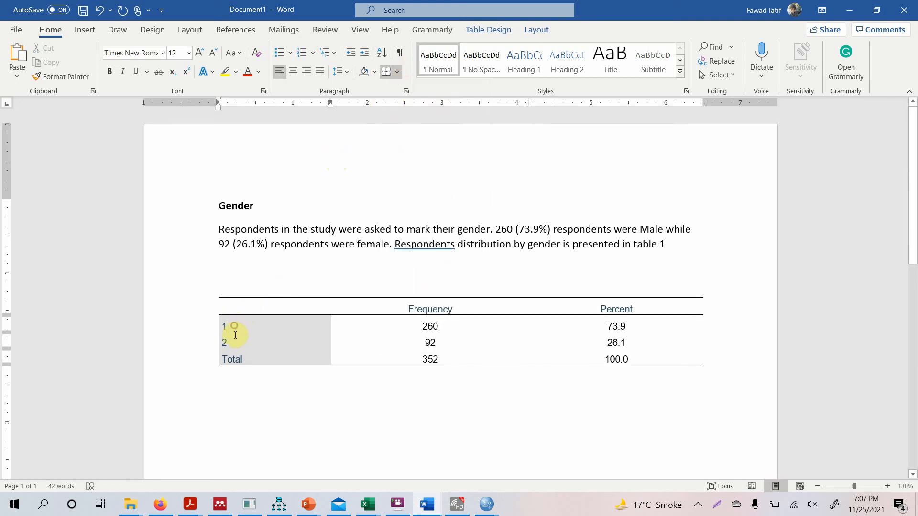
Replace the row labels 1 and 2 in the table with "Male" and "Female".
drag(232, 324, 234, 338)
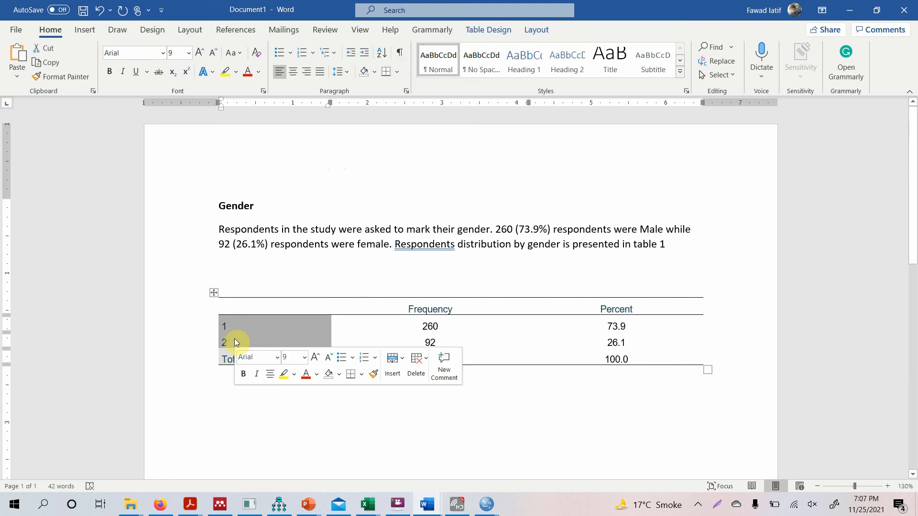
key(Left)
key(shift+Left)
text(Male)
key(Down)
key(shift+Left)
text(Female)
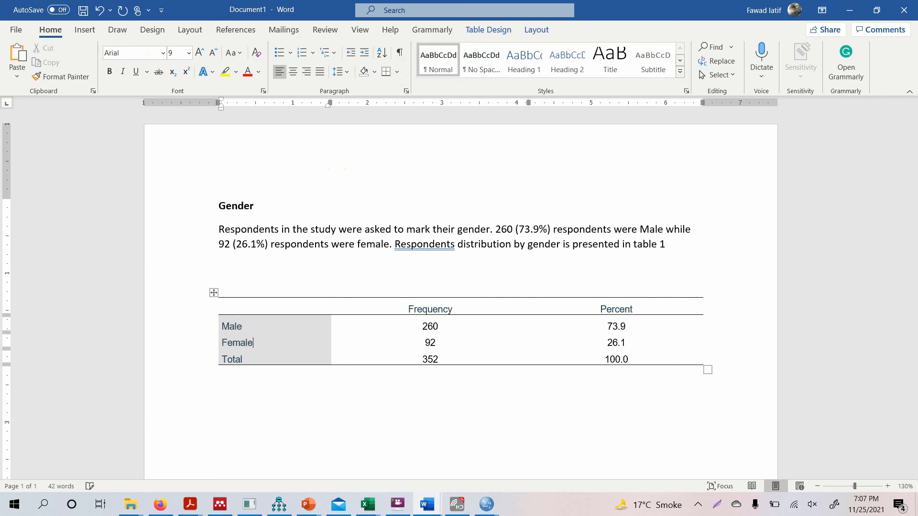
Enter "Gender" as the heading of the table's first column.
click(220, 308)
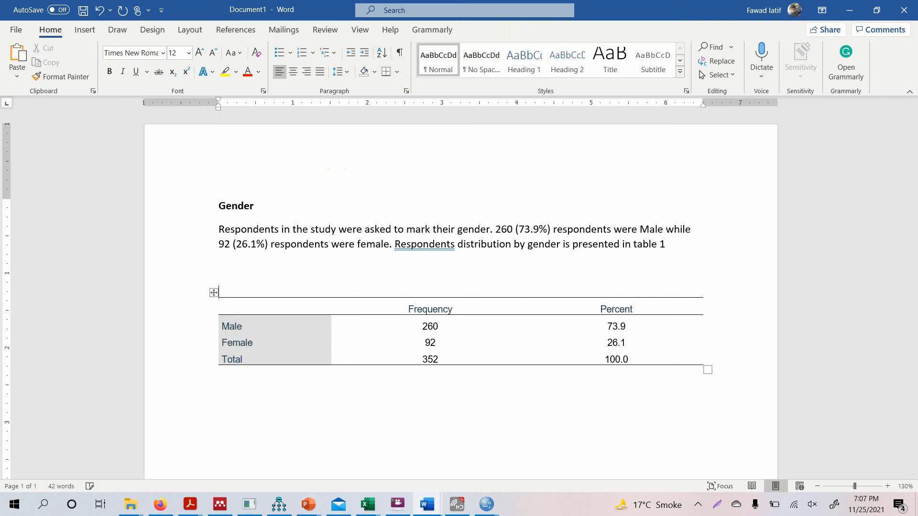
text(Gender)
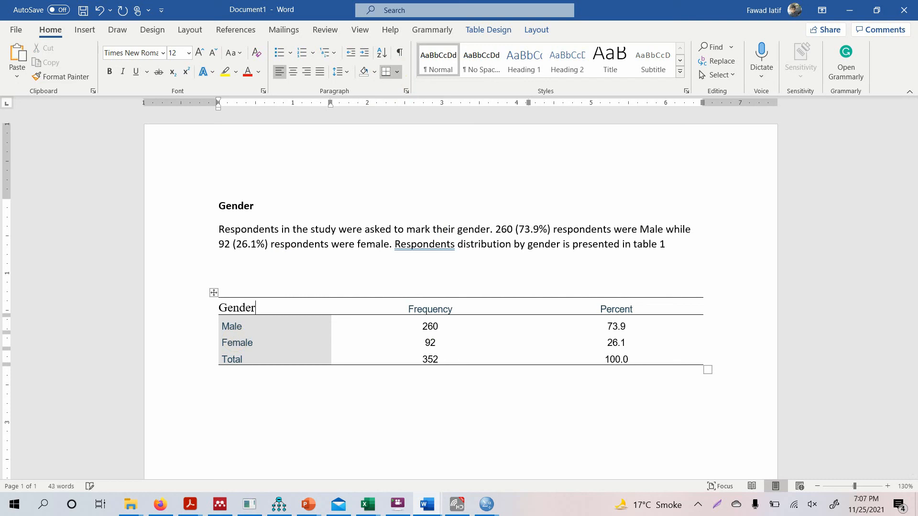
click(409, 310)
click(291, 308)
Remove the extra blank line above the table and caption it "Table 1. Distribution of Gender".
click(268, 280)
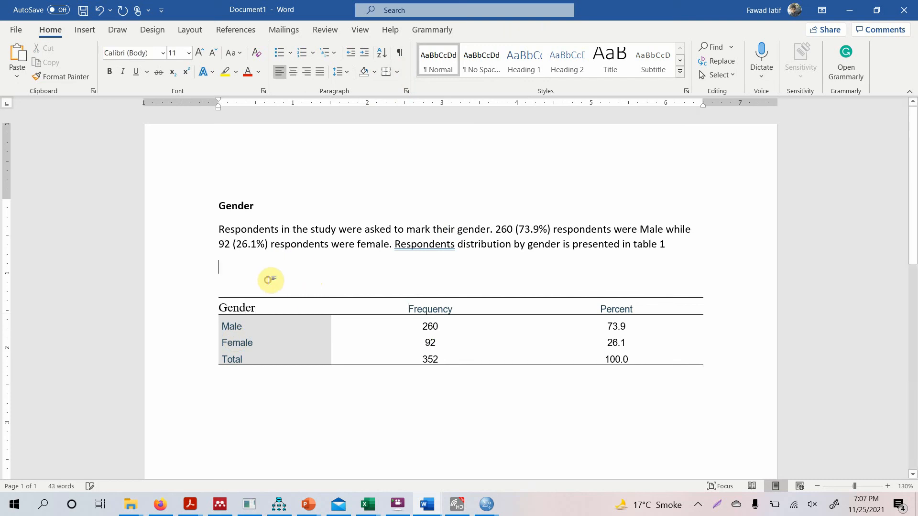
key(Delete)
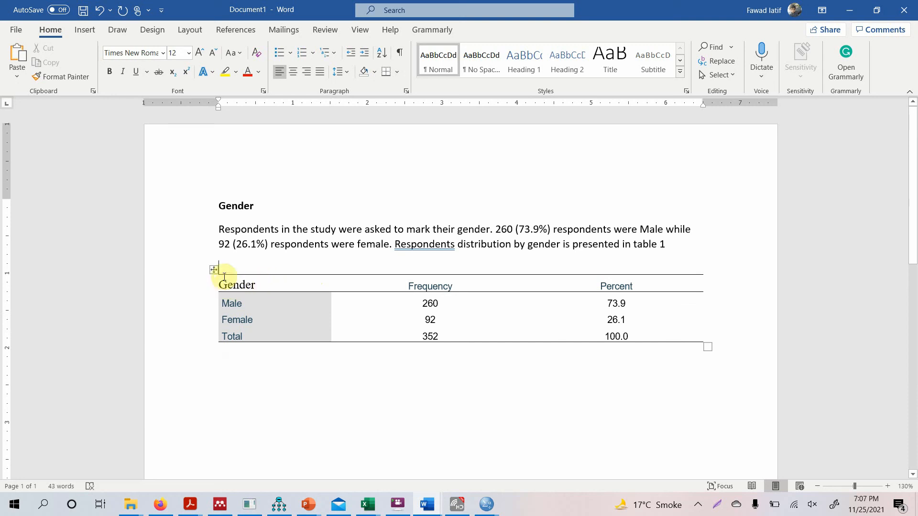
text(Table 1)
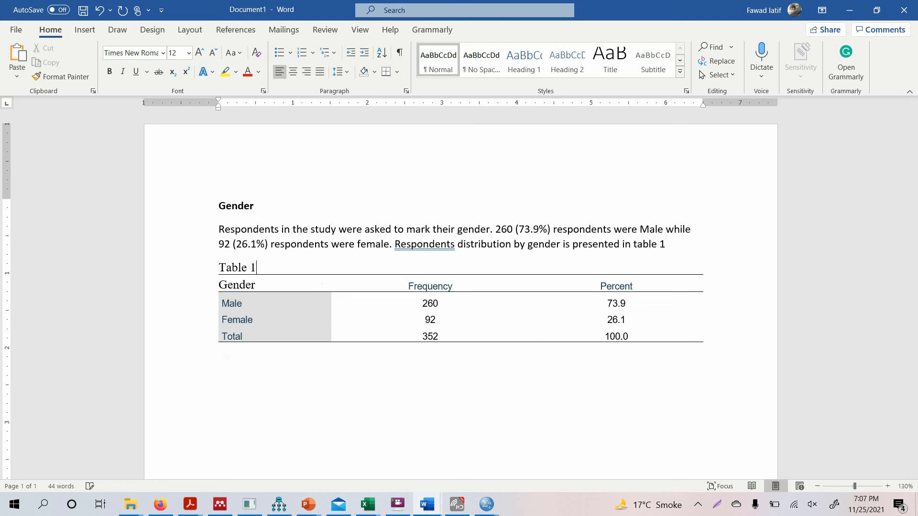
text(. Distribution of Gender)
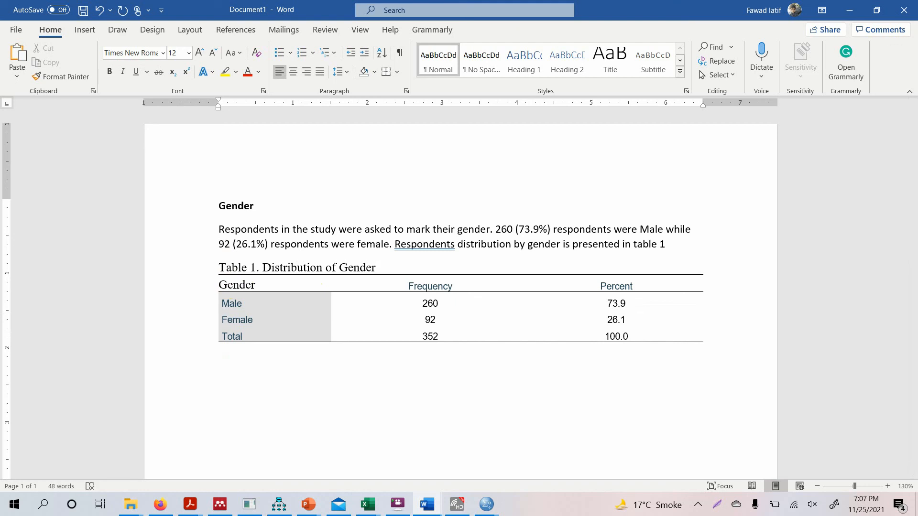
Bring the Gender pie chart from the SPSS output into the Word document below the table.
key(Down)
key(Down)
key(Down)
key(Down)
key(Down)
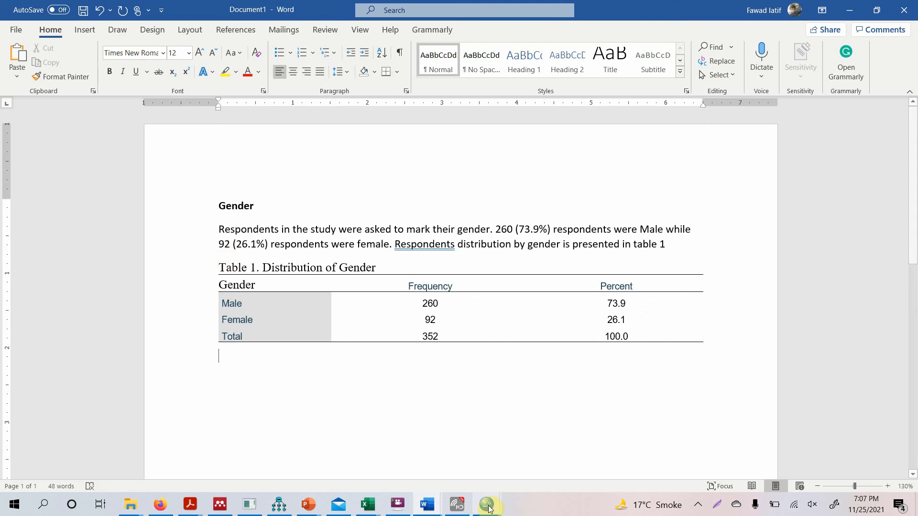
mouse_move(489, 509)
click(541, 471)
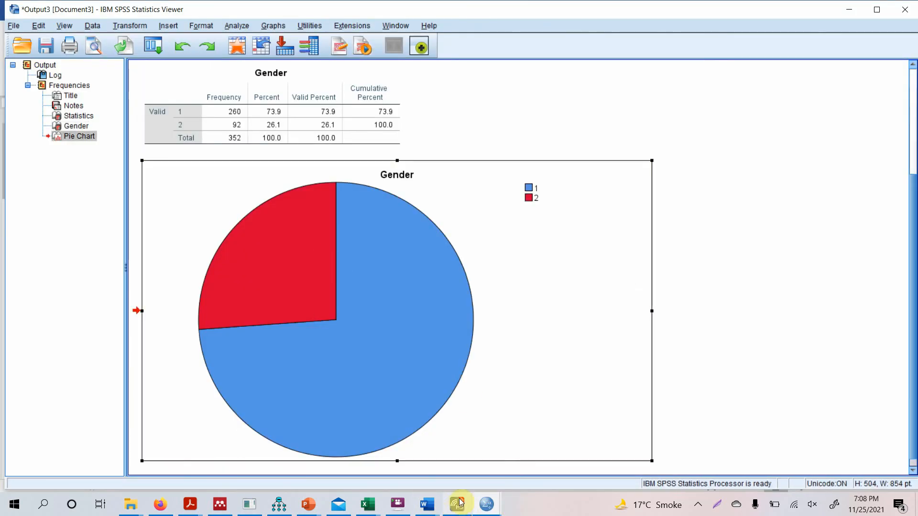
click(433, 503)
click(466, 453)
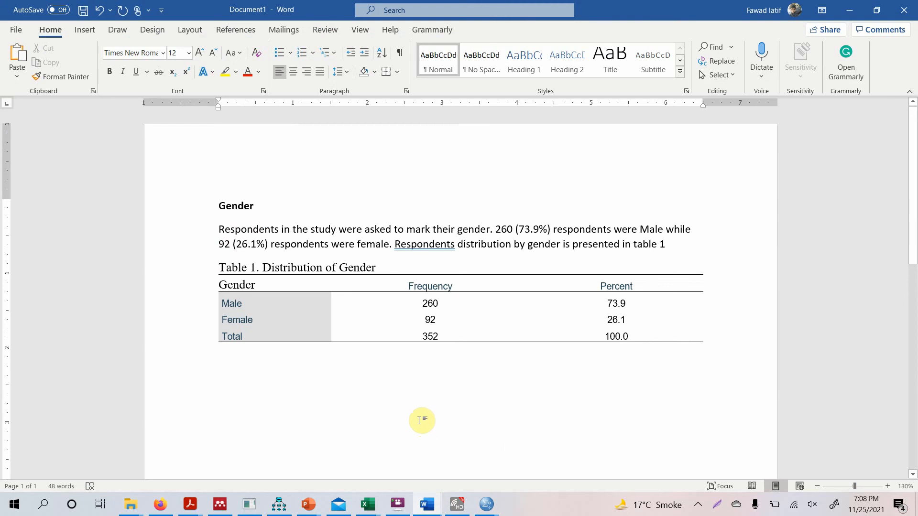
key(ctrl+v)
click(392, 345)
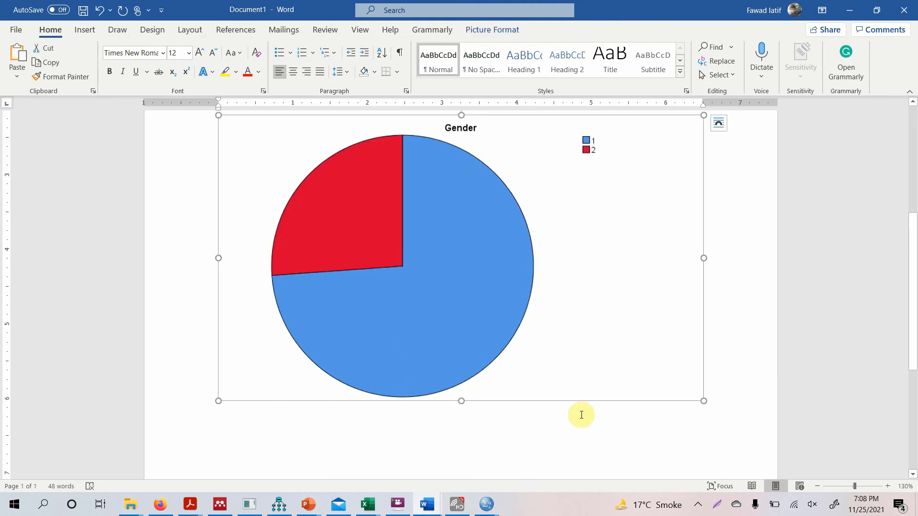
Shrink the pie chart proportionally to about 3.6 inches wide and center it on the page.
drag(704, 400, 487, 238)
click(295, 73)
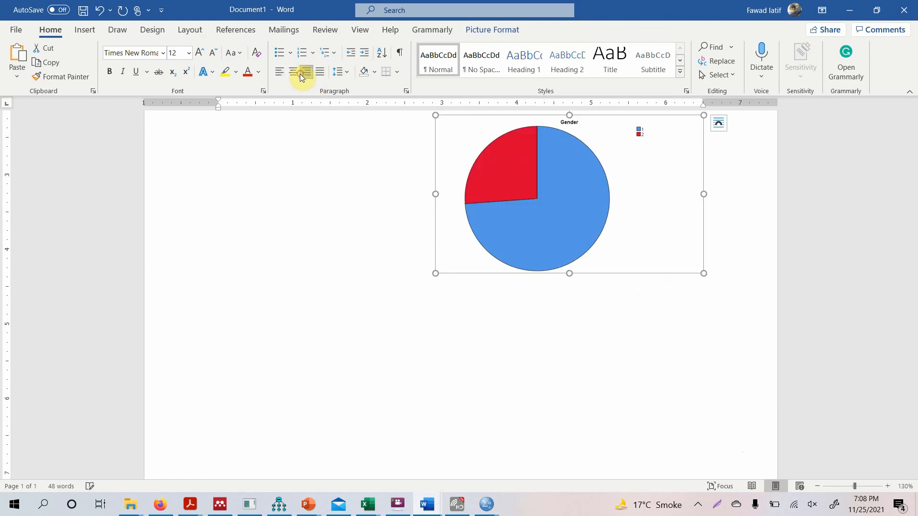
click(296, 72)
Add the left-aligned caption "Figure 1. Gender Distribution of Respondents" below the pie chart.
click(640, 254)
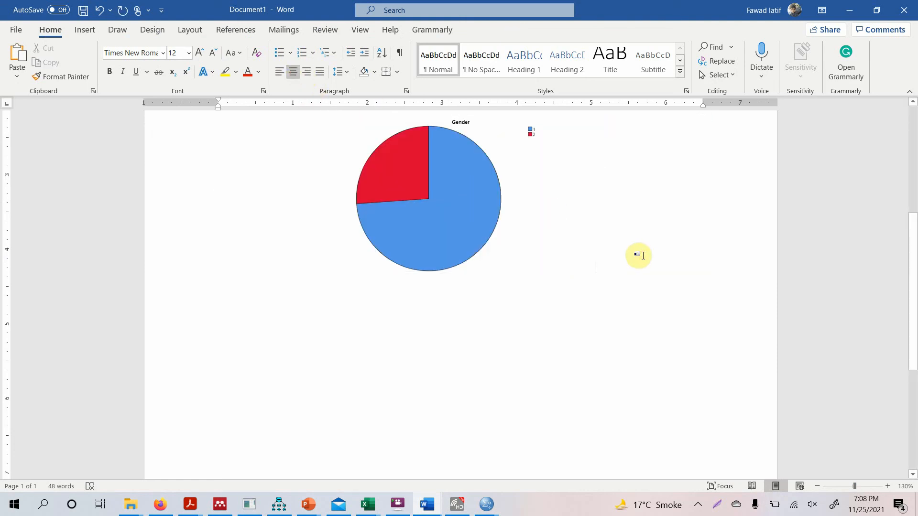
key(Return)
key(ctrl+l)
text(Figure 1. )
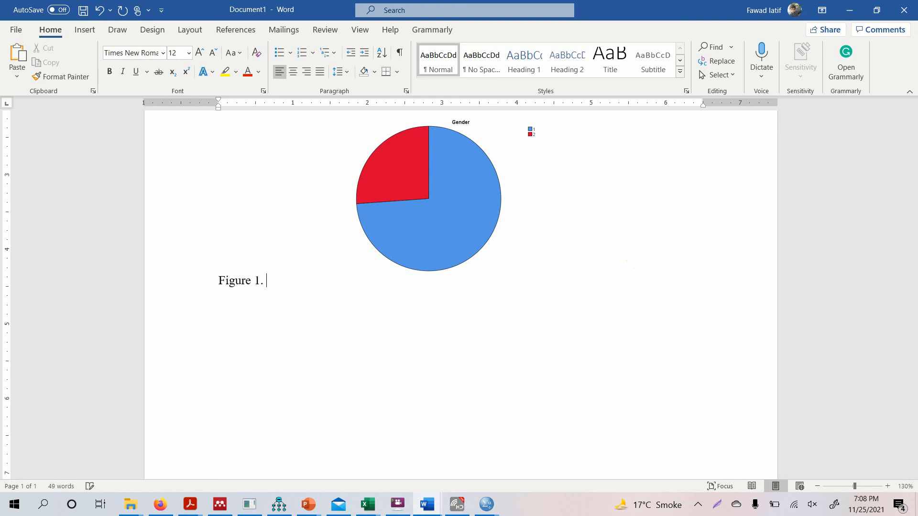
text(Gender Distribution of Respondents)
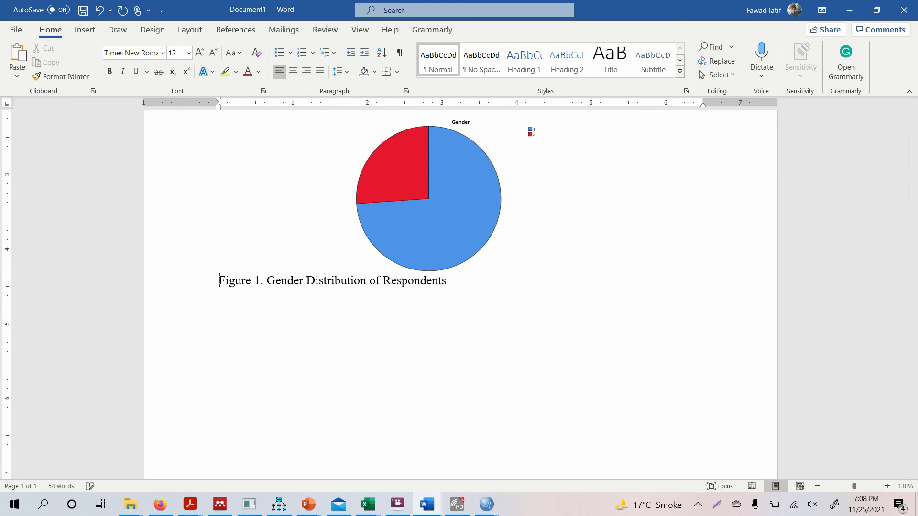
Italicize the "Figure 1." label in the chart caption.
key(shift+Right)
key(shift+Right)
key(shift+Right)
key(shift+Right)
key(shift+Right)
key(shift+Right)
key(shift+Right)
key(shift+Right)
key(shift+Right)
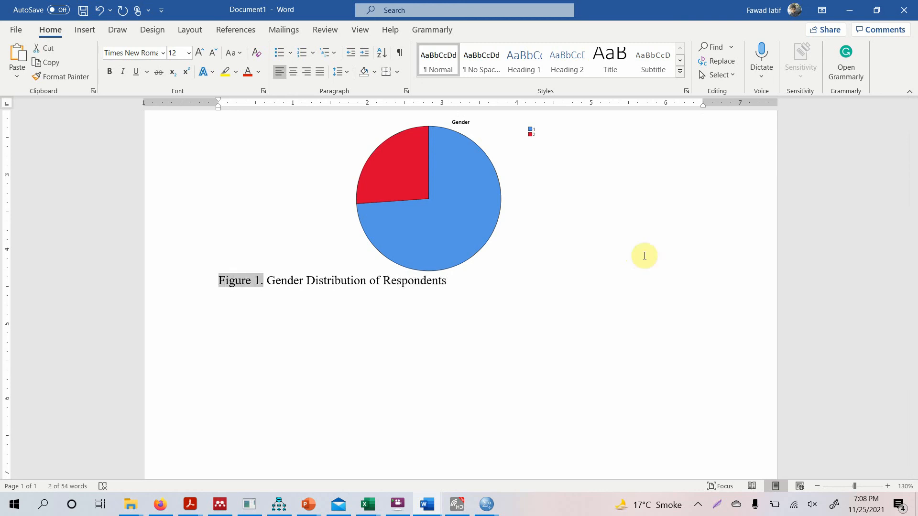
key(ctrl+i)
key(ctrl+Home)
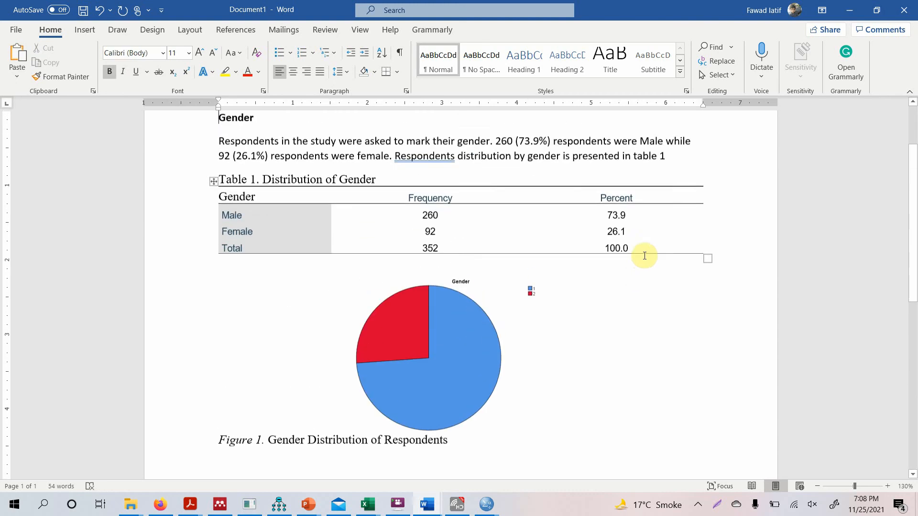
Italicize the title "Distribution of Gender" in the table caption.
click(261, 178)
key(shift+End)
key(ctrl+i)
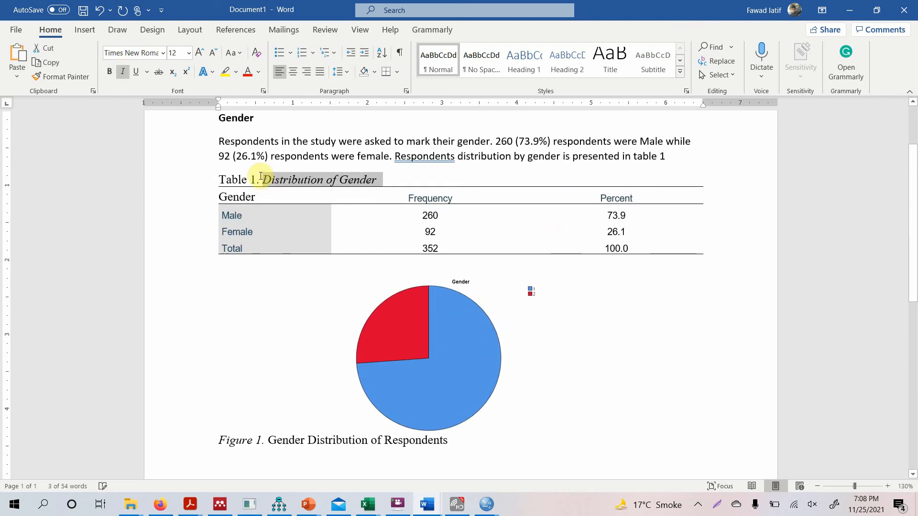
End the paragraph's last sentence with a period and add "Figure 1 shows the gender distribution.".
click(666, 156)
text(. Figu)
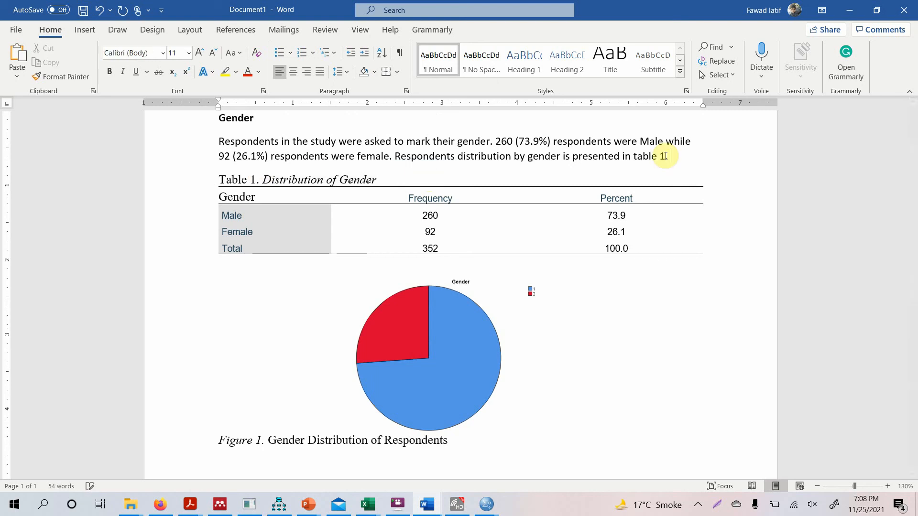
text(re 1 )
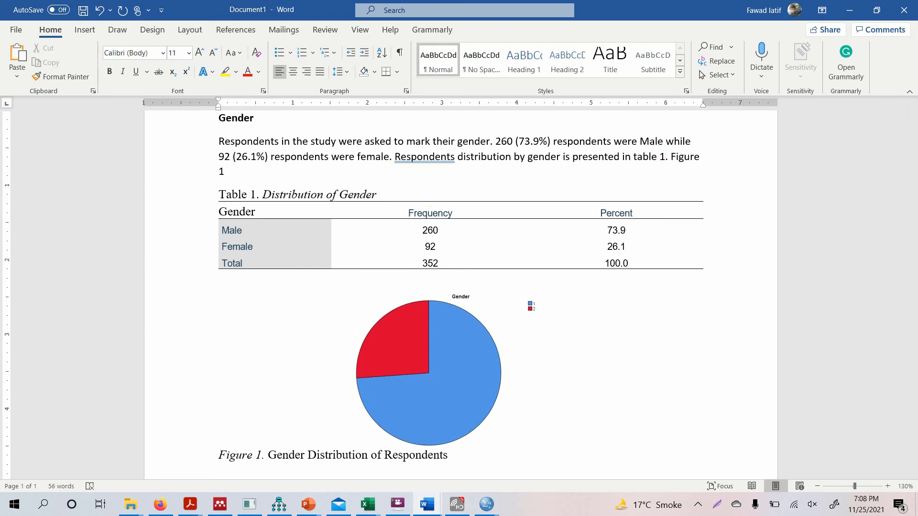
text(shows the gender distribution.)
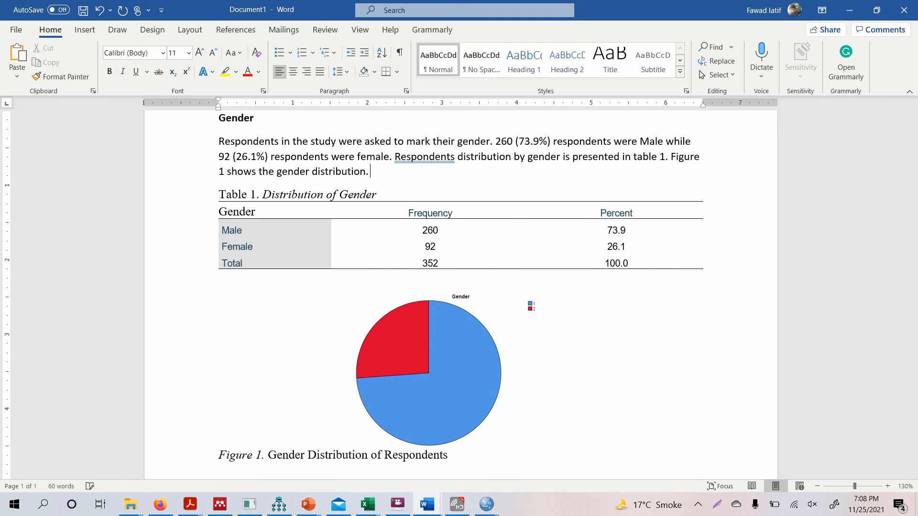
key(shift+Up)
key(shift+Up)
key(shift+Up)
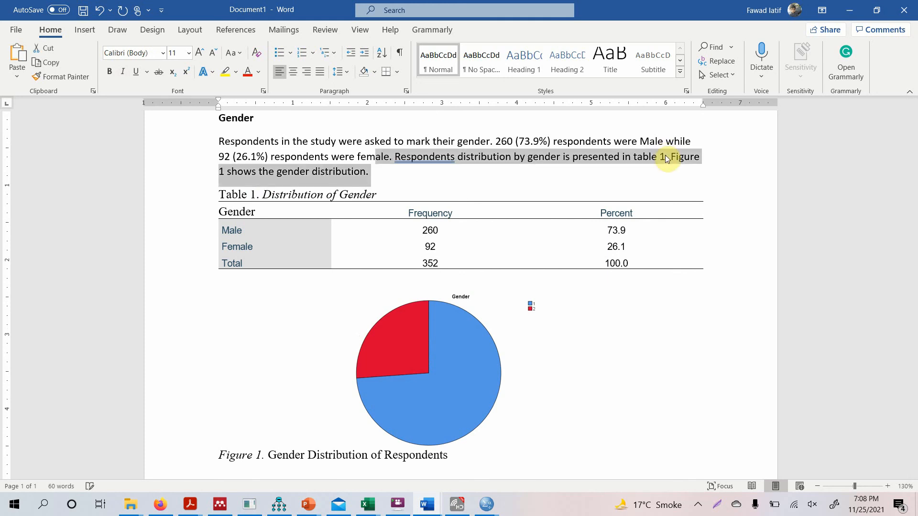
key(Down)
key(Up)
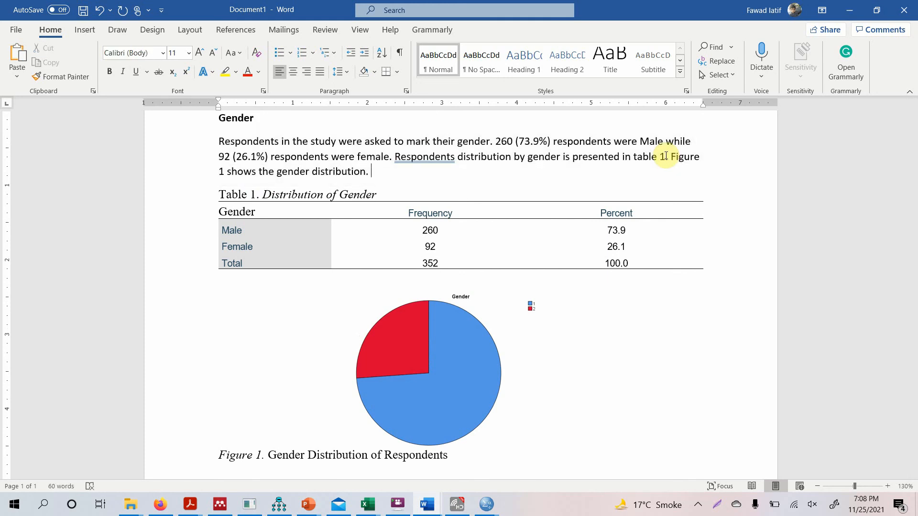
Correct the flagged word in the paragraph to the possessive "Respondents’" using the suggested grammar fix.
click(451, 157)
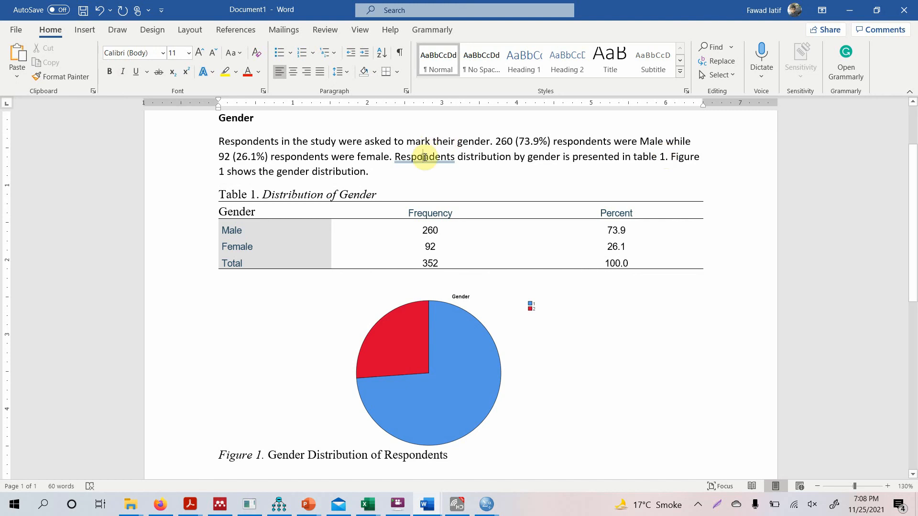
right_click(424, 157)
mouse_move(452, 169)
click(491, 194)
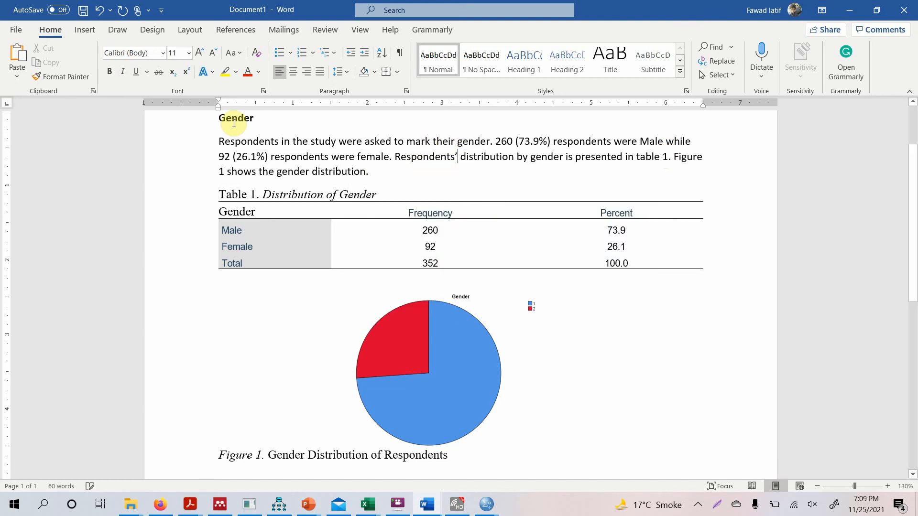
Set the font of the entire document to Calibri (Body).
key(ctrl+a)
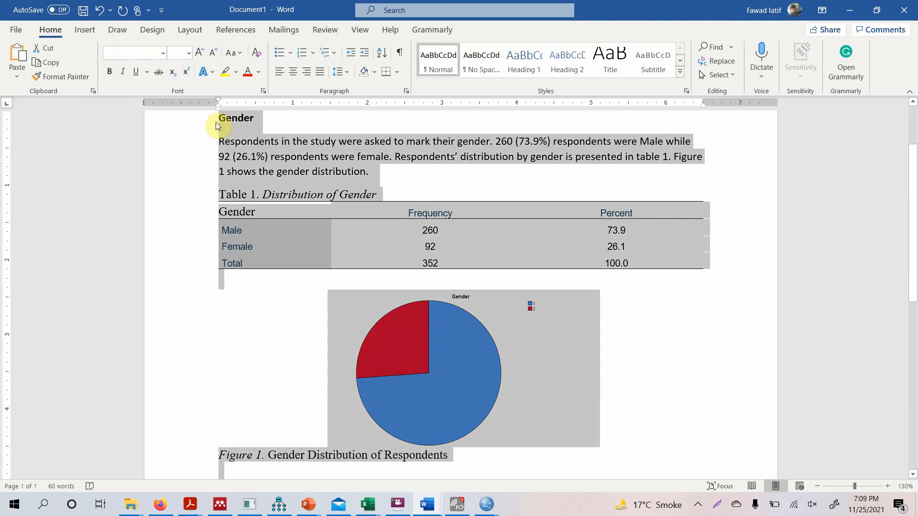
click(144, 53)
drag(114, 53, 142, 53)
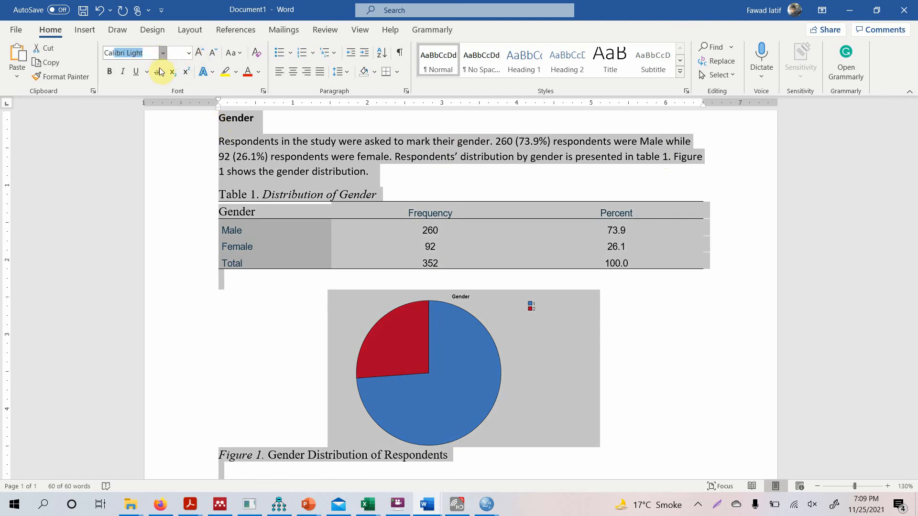
click(163, 53)
click(173, 103)
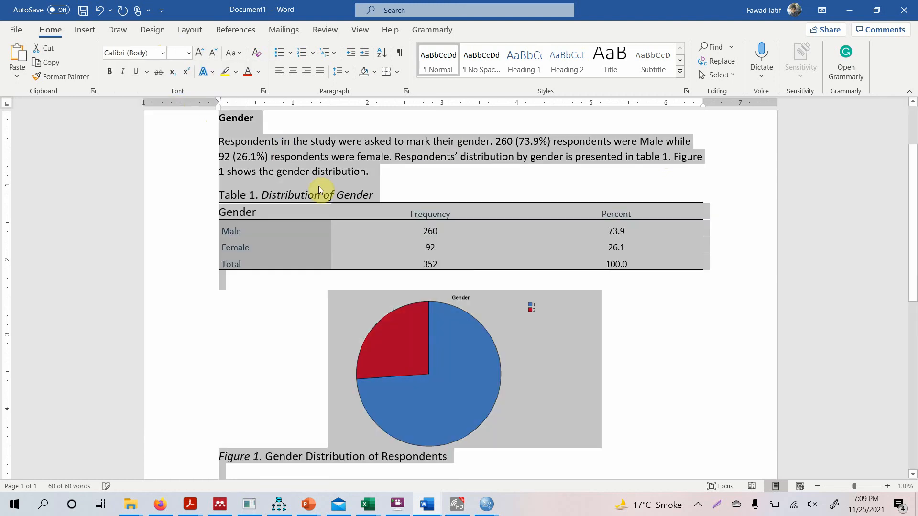
click(309, 154)
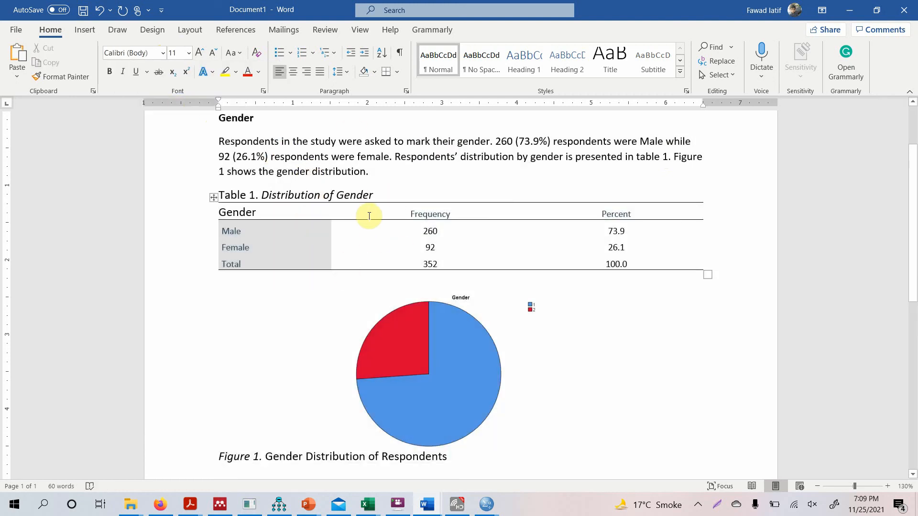
drag(914, 217, 914, 177)
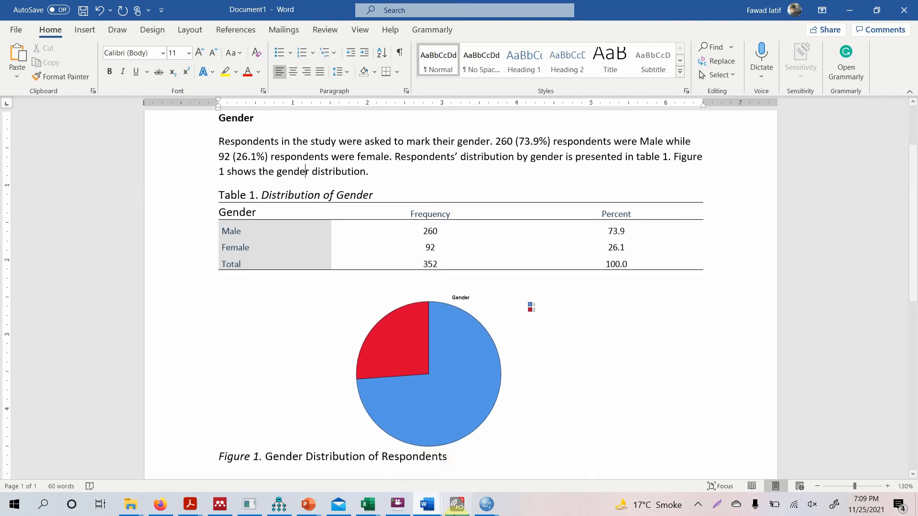
Switch to the SPSS Data Editor and highlight the questionnaire item columns AT1 through DP3 to review them.
mouse_move(486, 505)
click(387, 457)
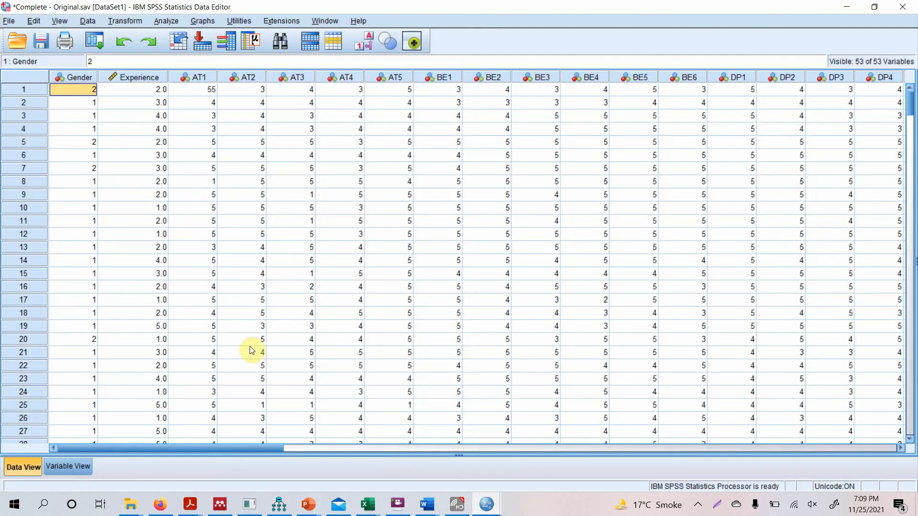
click(139, 77)
drag(185, 77, 807, 97)
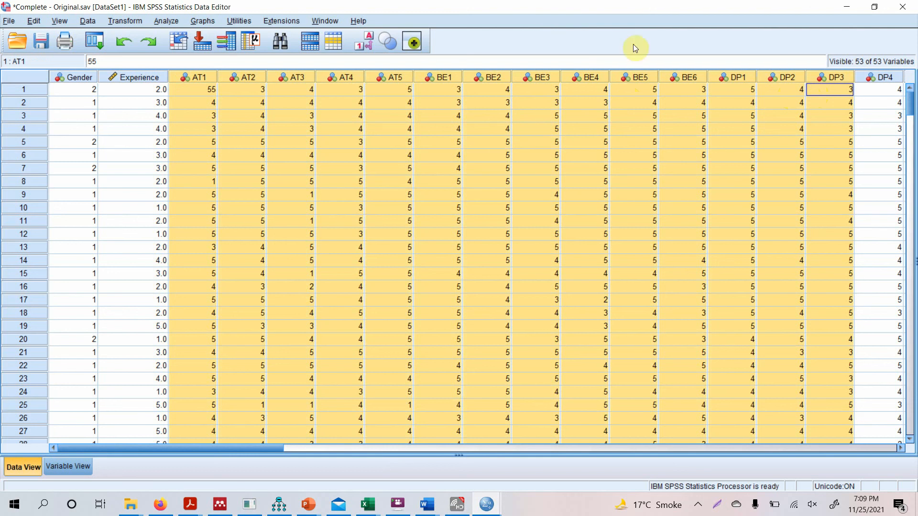
click(199, 91)
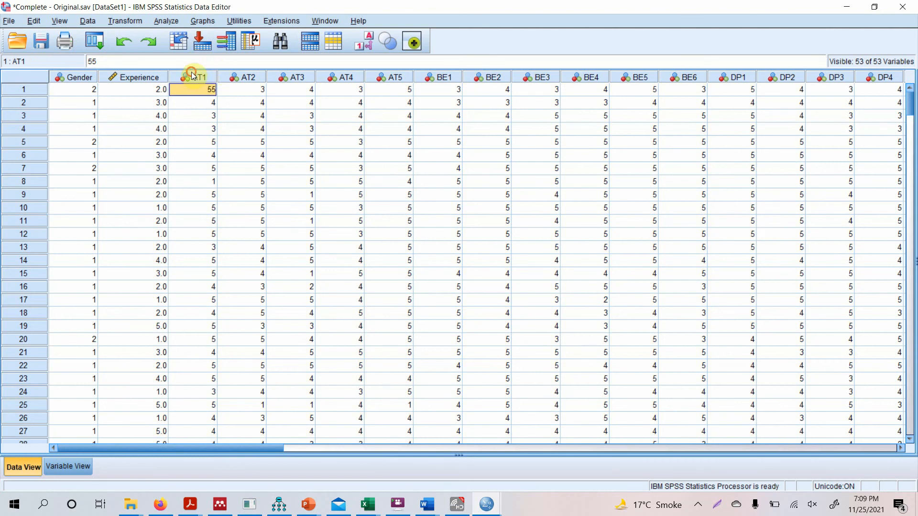
Highlight the item columns AT1 through BE5 for review, clear the selection, and return to Document1 in Word.
click(191, 75)
click(293, 101)
click(193, 76)
drag(193, 76, 630, 104)
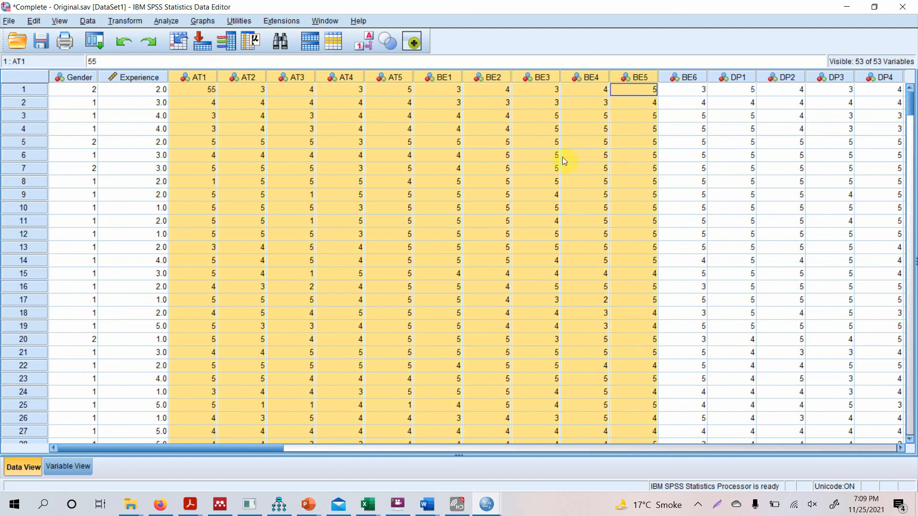
click(483, 208)
mouse_move(427, 505)
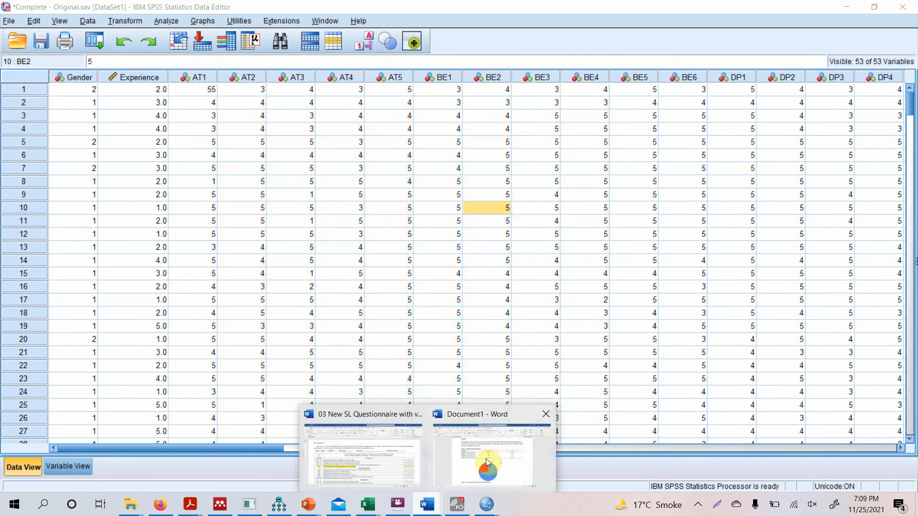
click(485, 459)
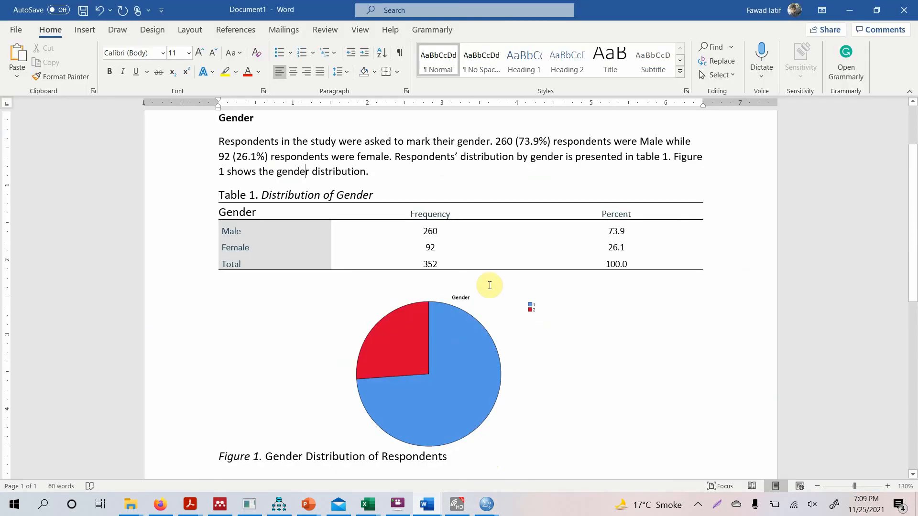